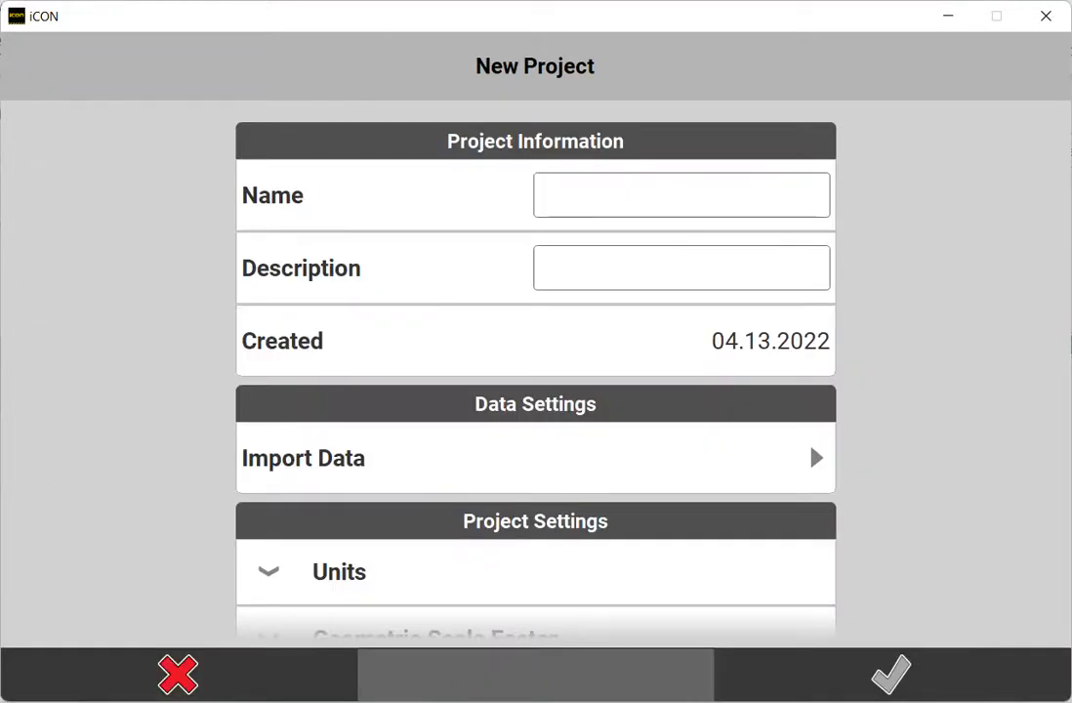
Step: Name the new project rvw and proceed to importing its data
left_click(680, 194)
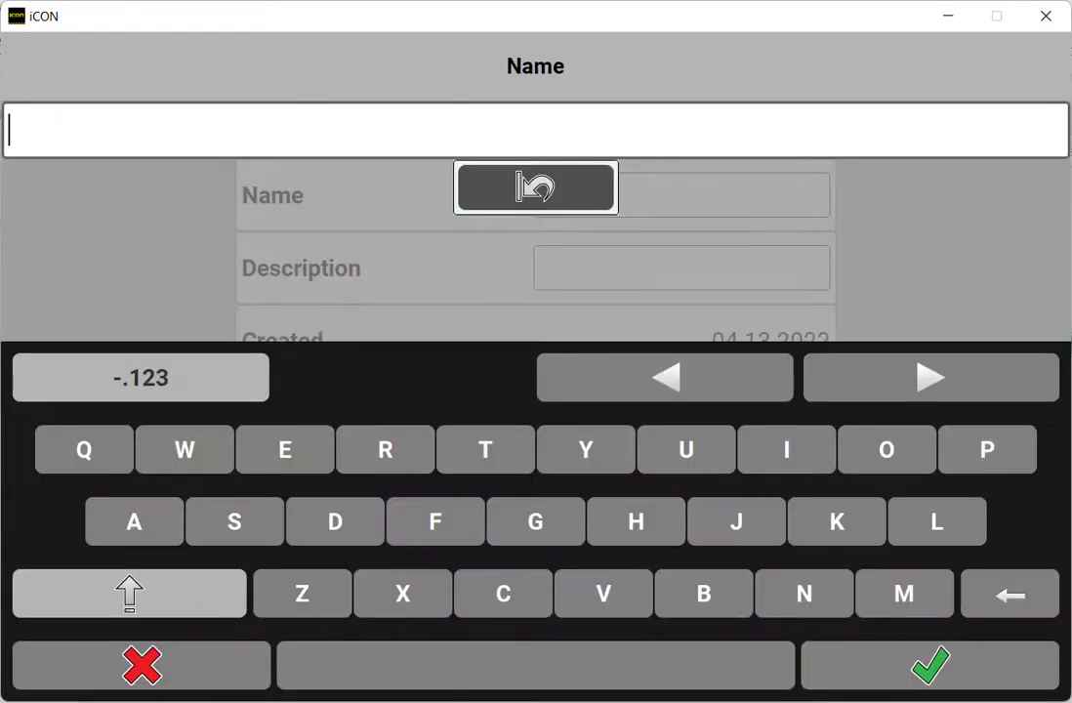
type("rvm")
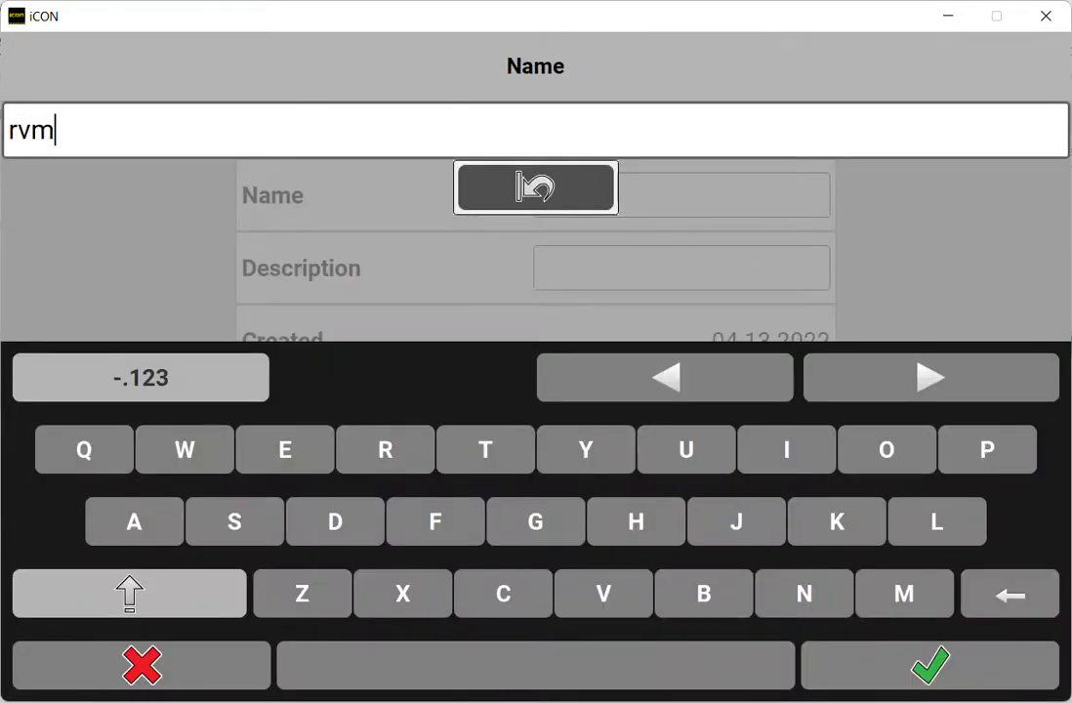
key("BackSpace")
type("w")
key("Return")
key("Return")
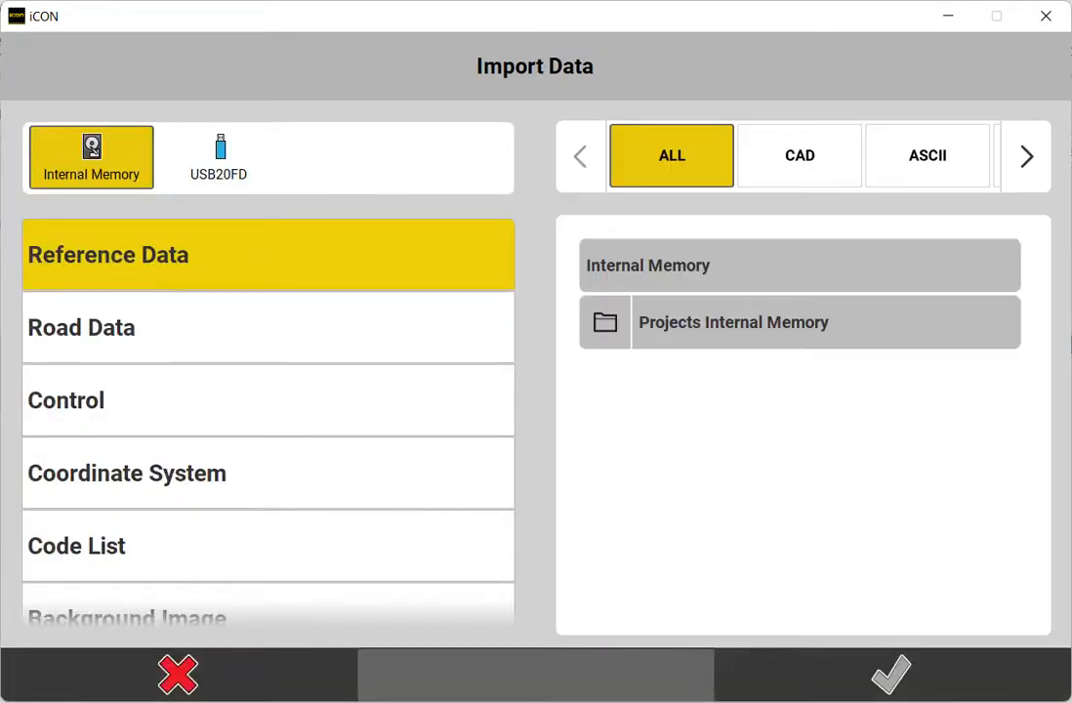
Step: Import 1049_EX-02_bldg control_points.txt from USB20FD as control data, using comma separation and US Survey Feet Decimal
left_click(219, 157)
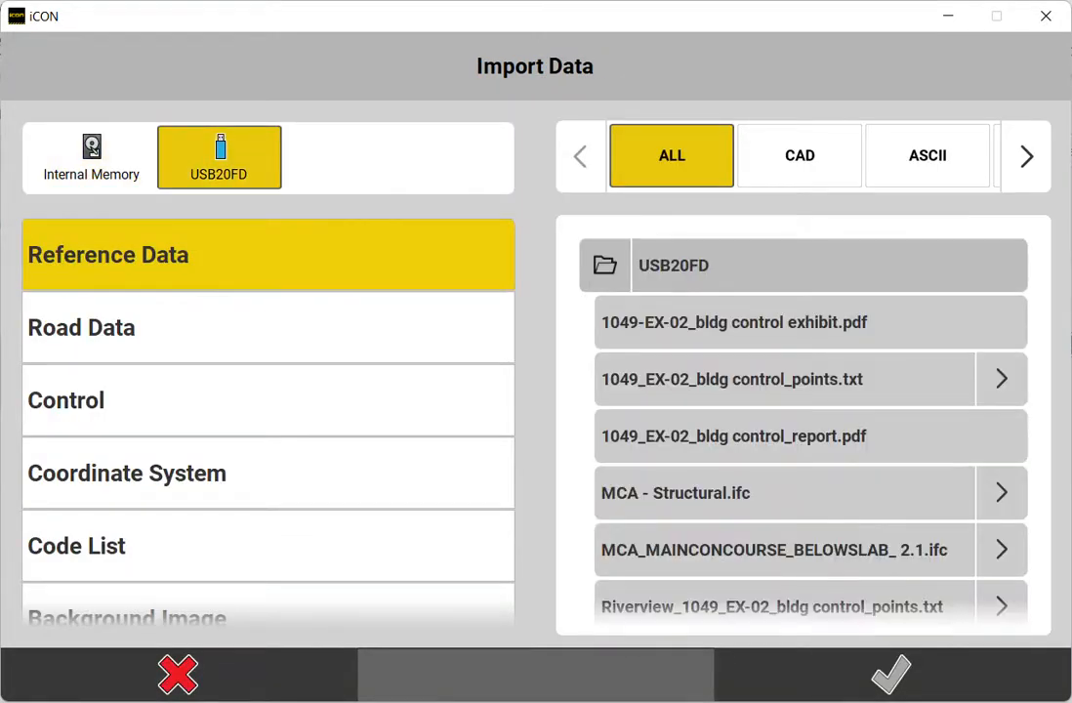
scroll(811, 429, "down", 2)
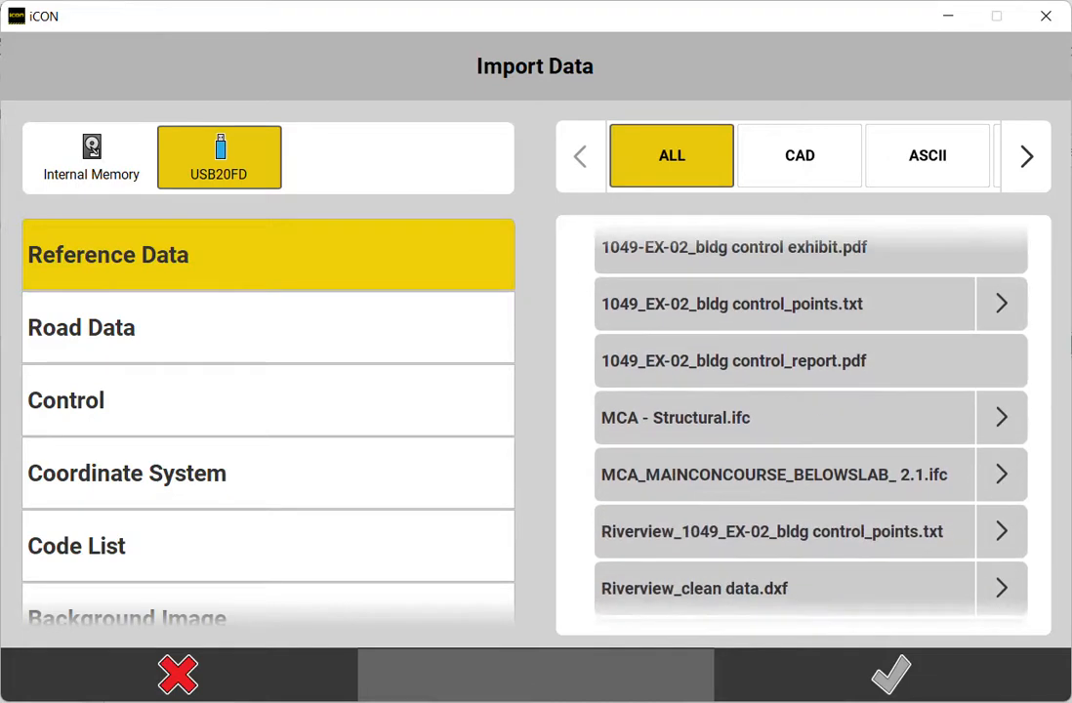
scroll(811, 429, "down", 3)
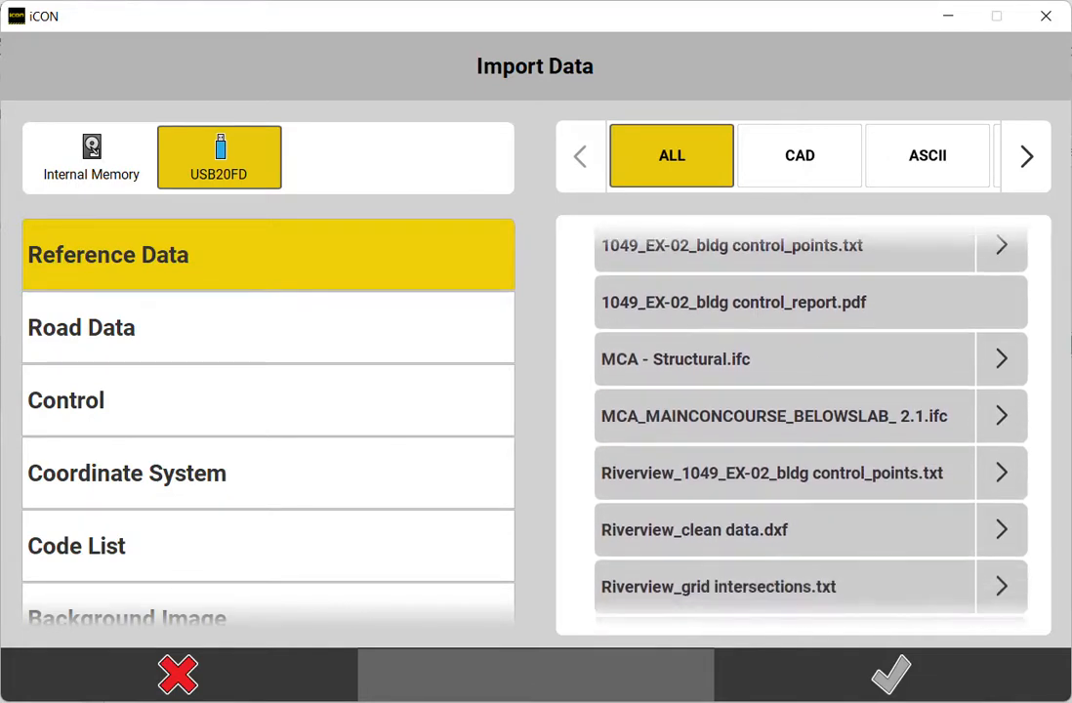
scroll(811, 429, "up", 1)
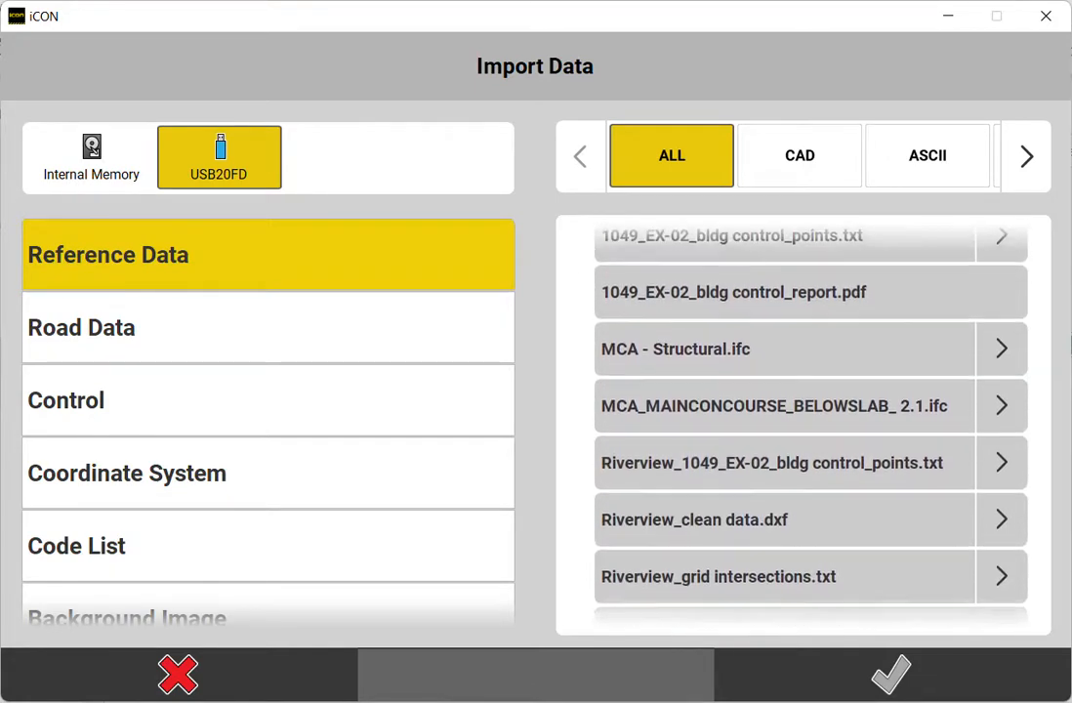
scroll(810, 429, "down", 3)
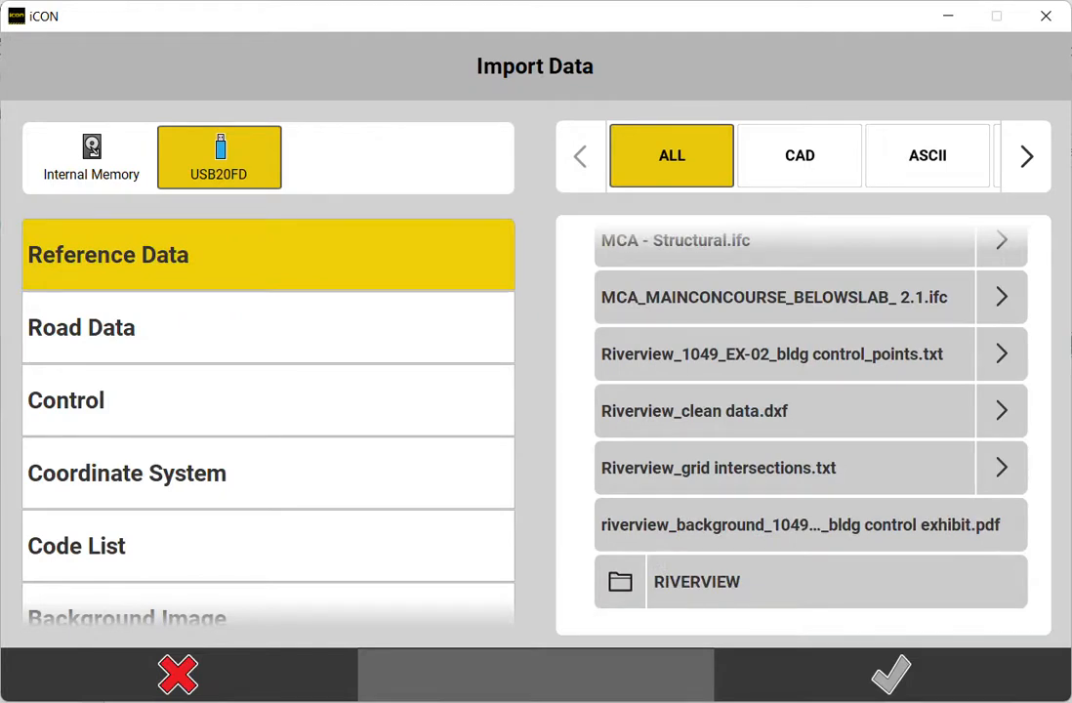
left_click(267, 400)
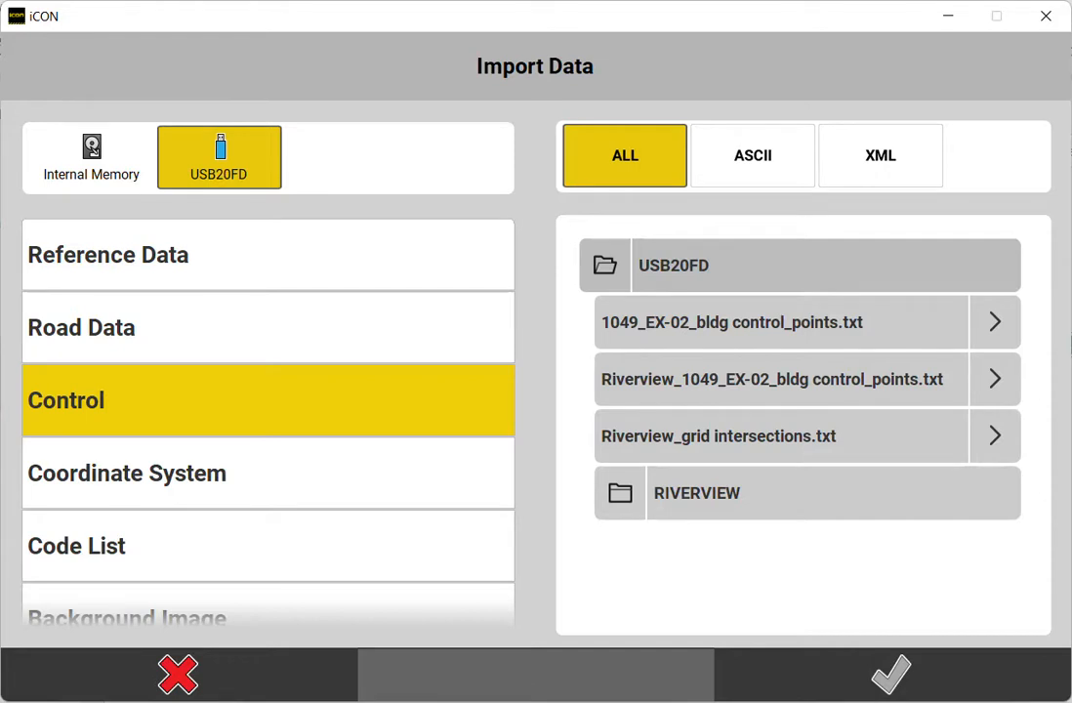
left_click(782, 321)
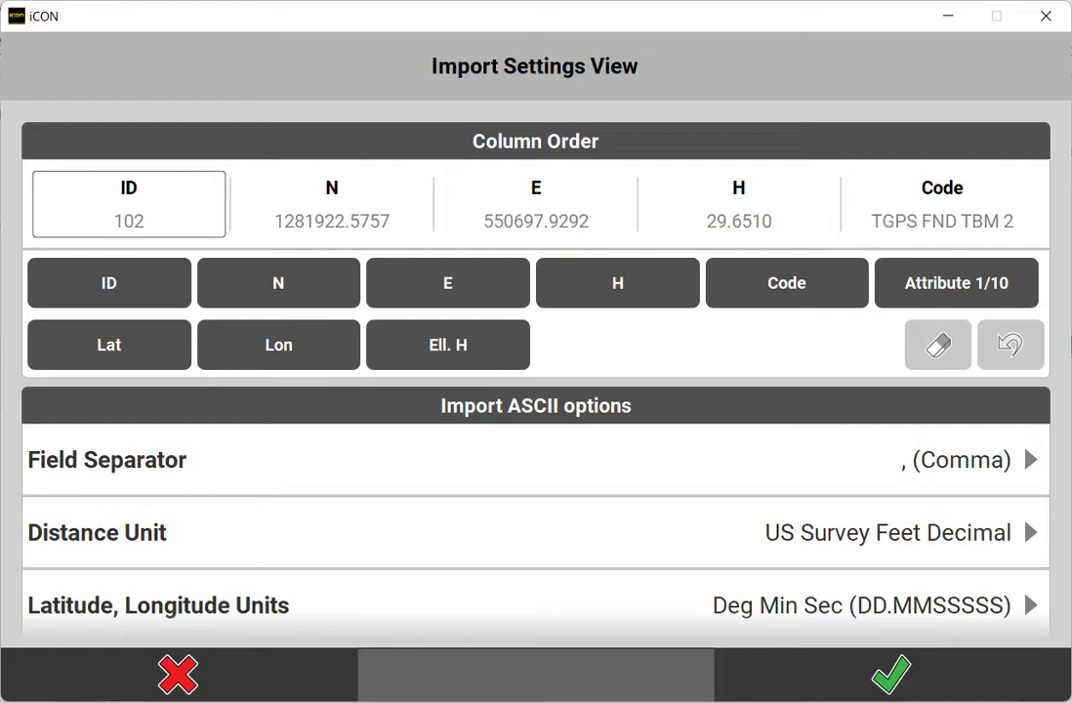
scroll(536, 371, "down", 2)
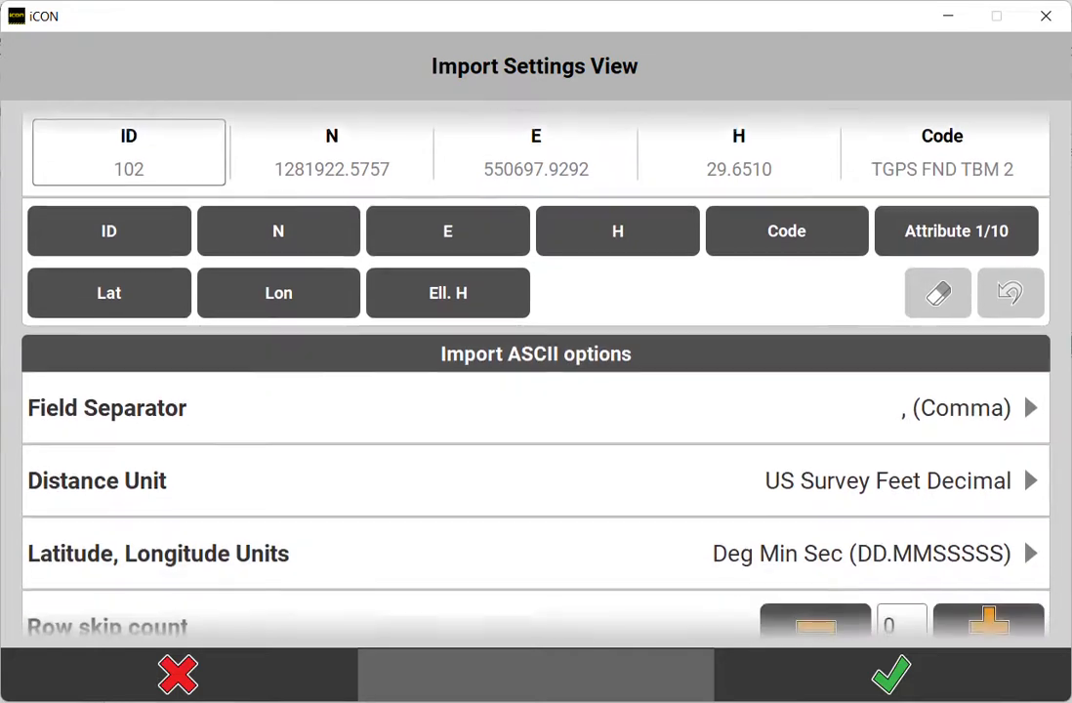
left_click(892, 674)
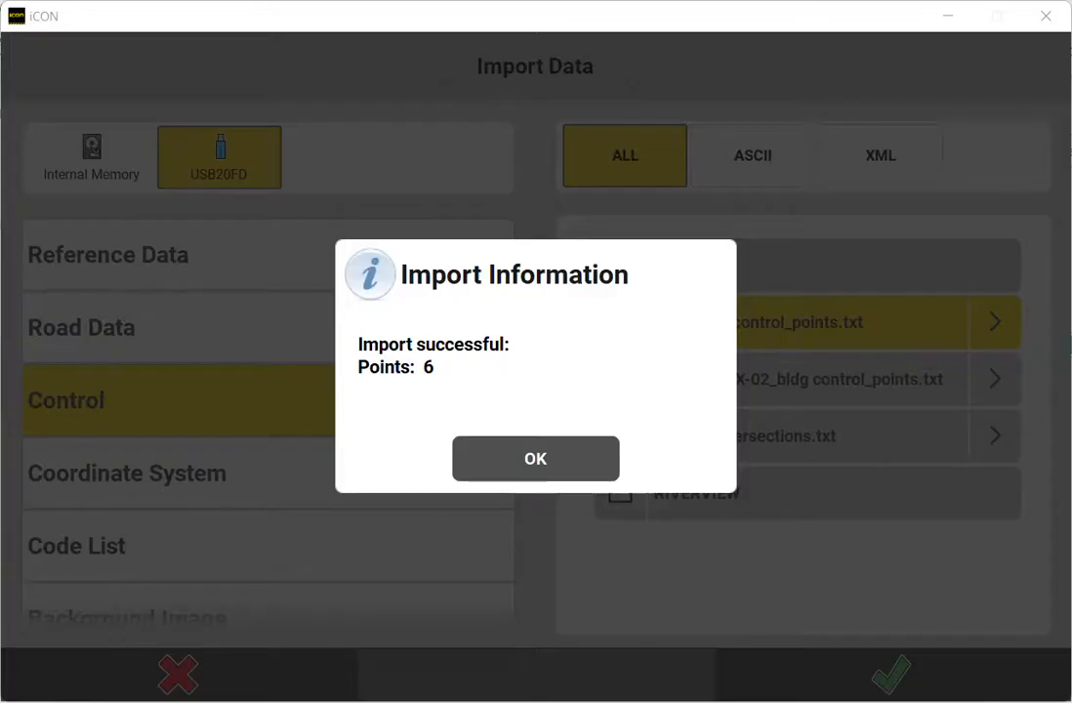
left_click(536, 458)
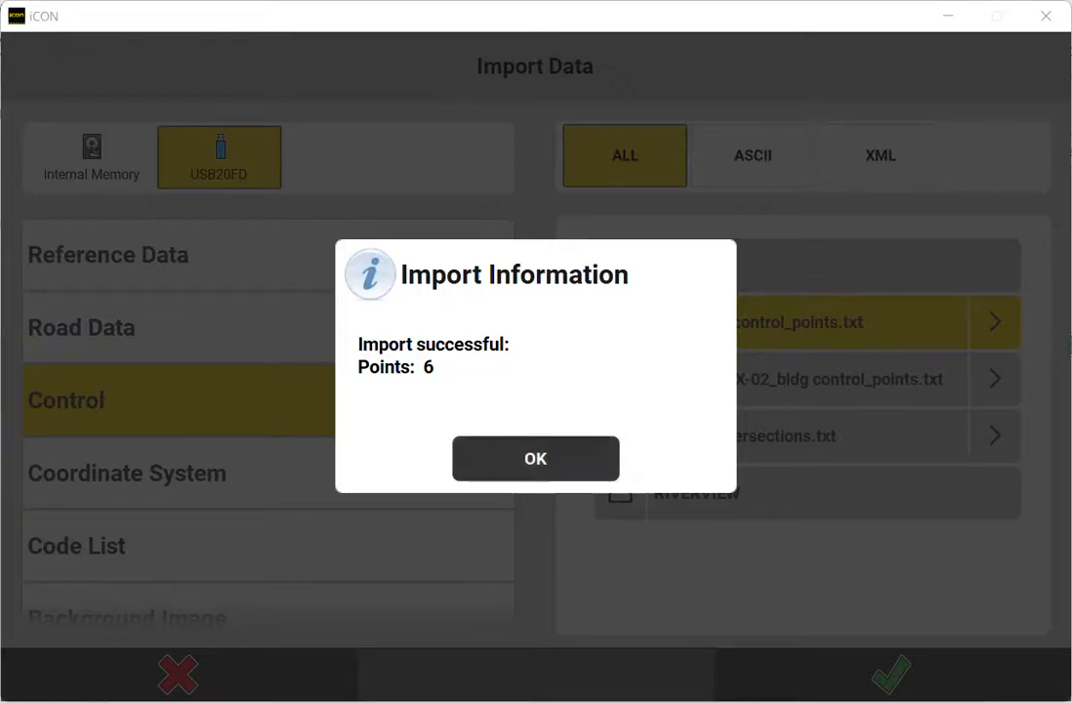
Step: Examine the imported control points and their labels on the map in the Checks application
left_click(56, 674)
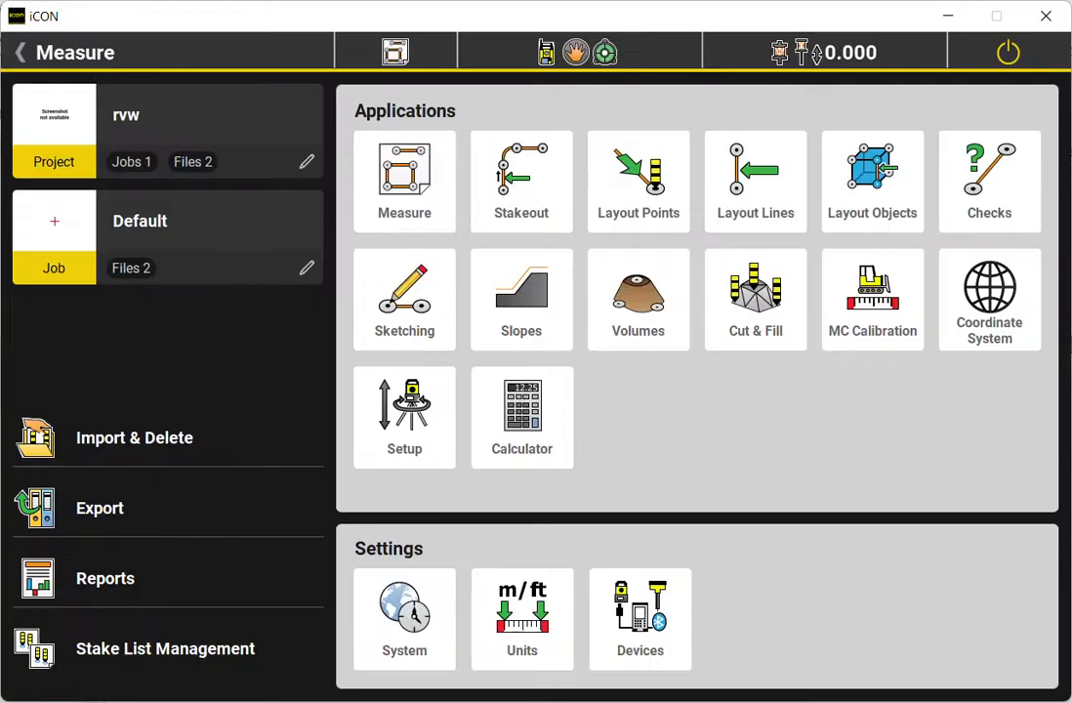
left_click(989, 181)
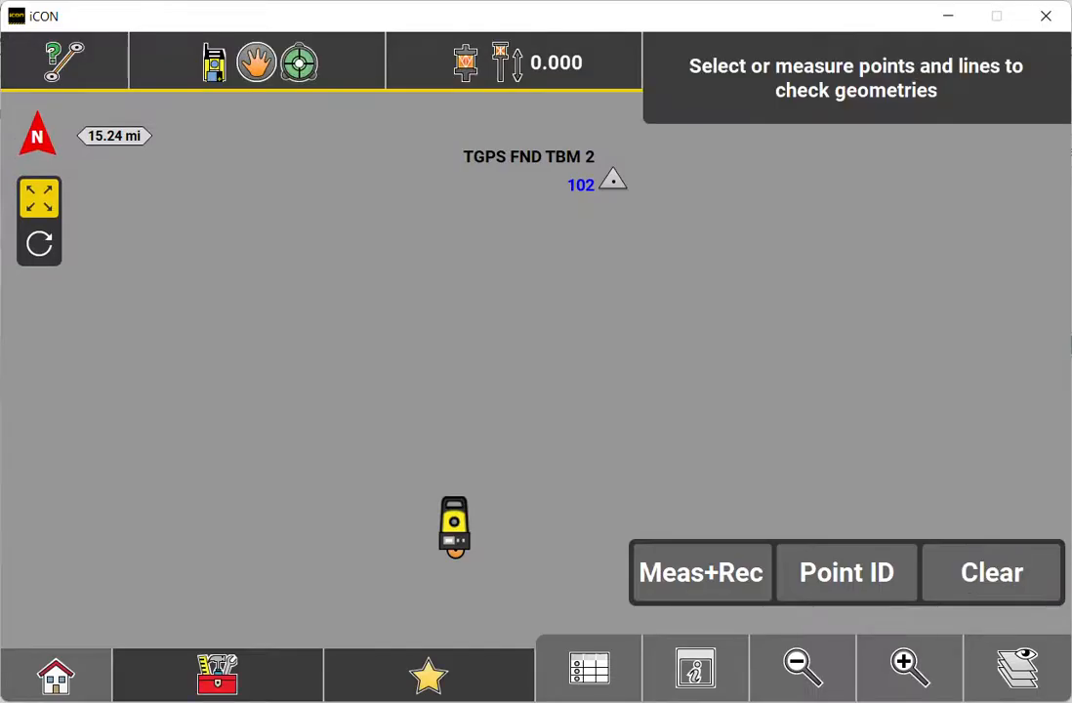
left_click(909, 666)
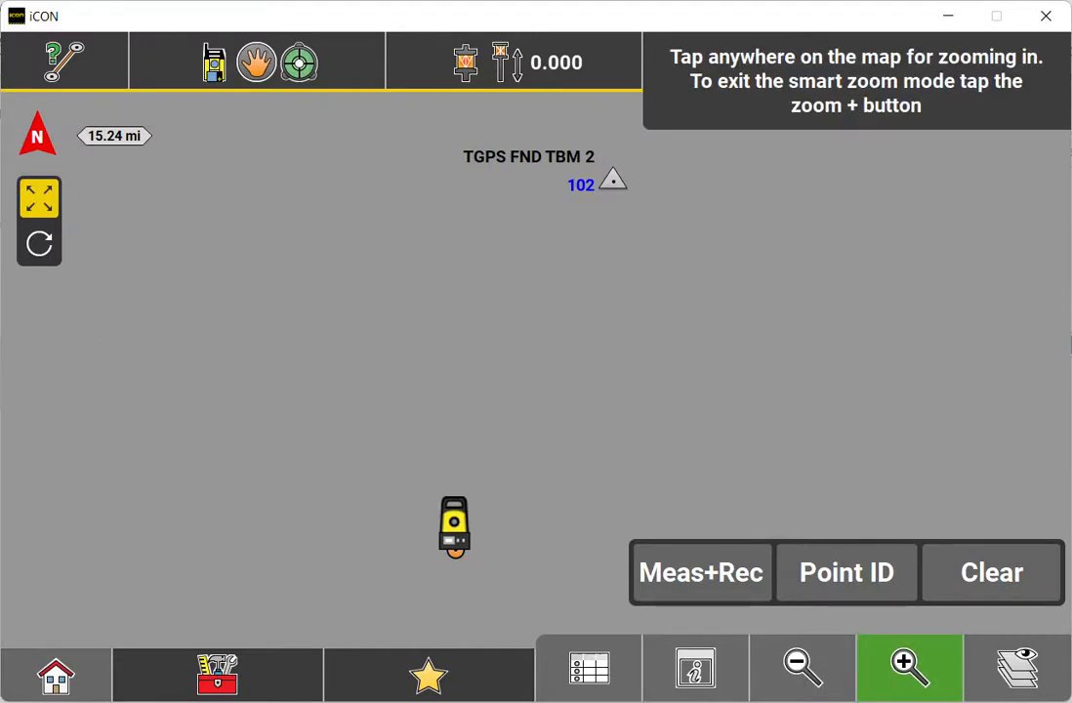
left_click(602, 176)
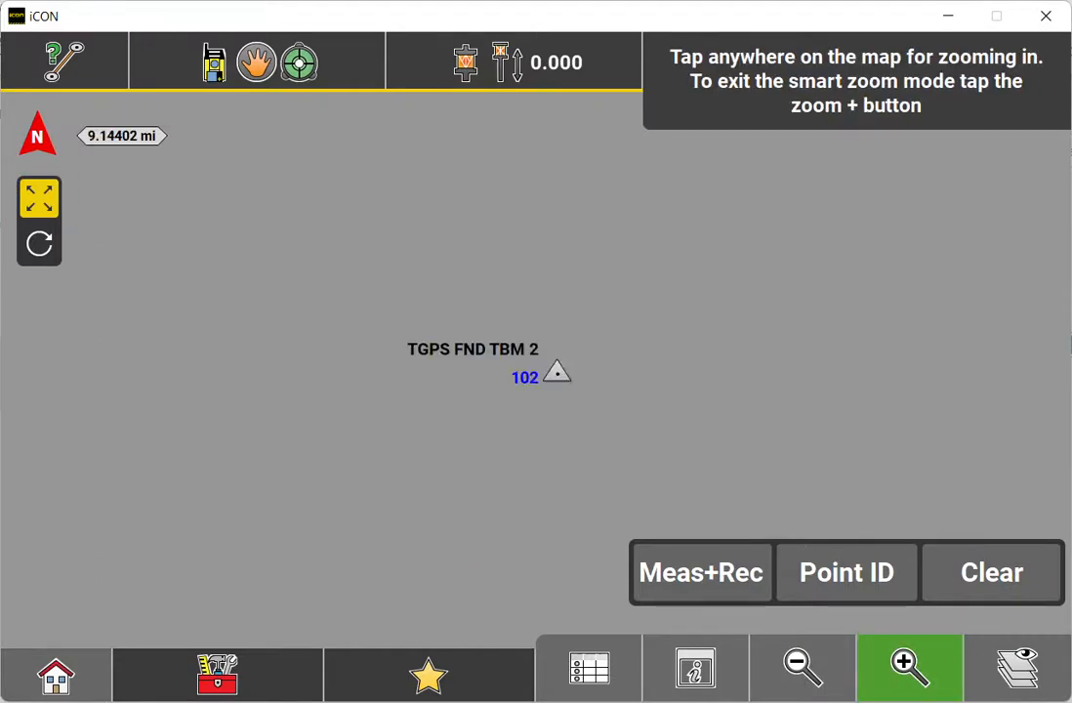
left_click(547, 383)
left_click(541, 341)
left_click(565, 374)
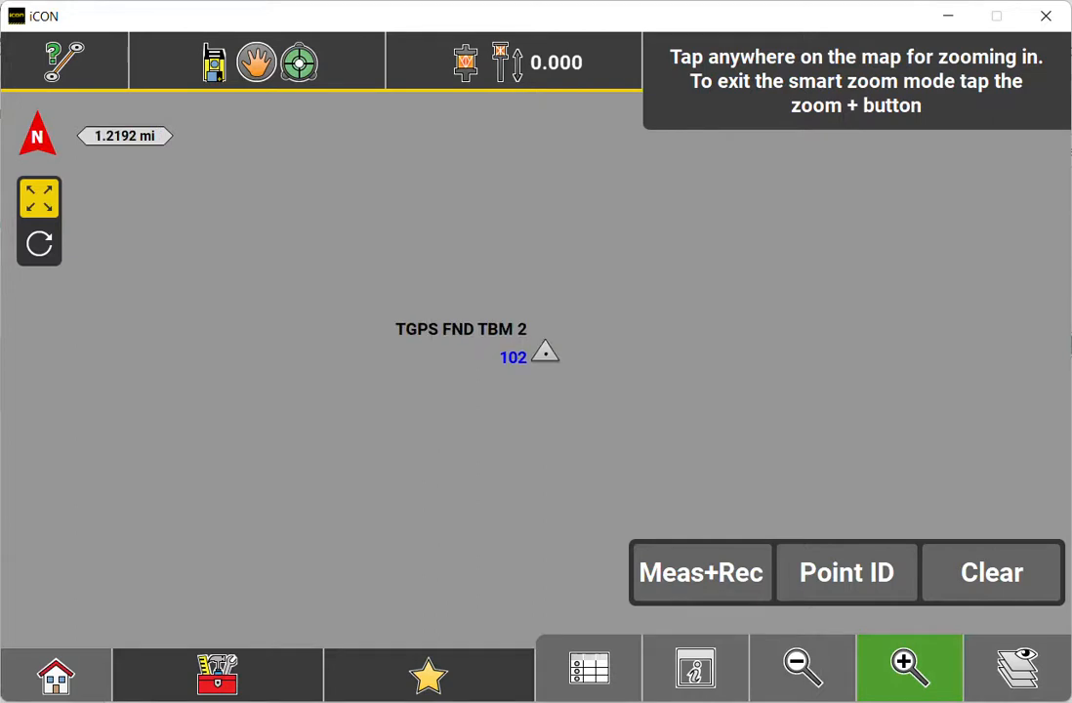
left_click(553, 355)
left_click(511, 370)
left_click(538, 348)
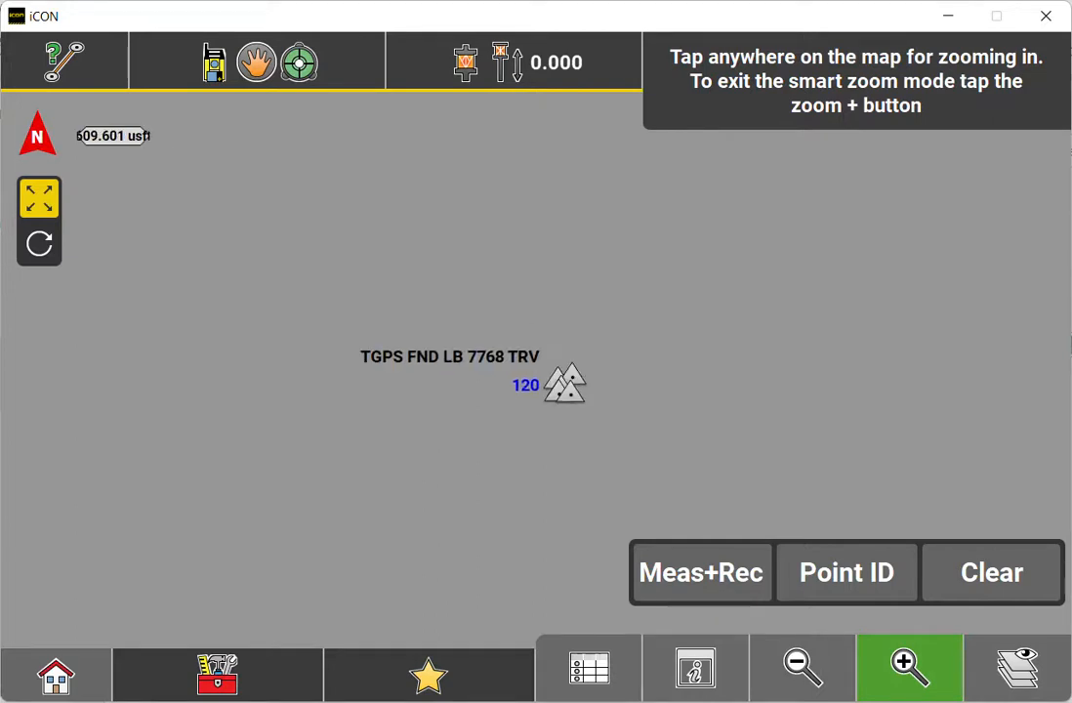
left_click(537, 346)
left_click(589, 438)
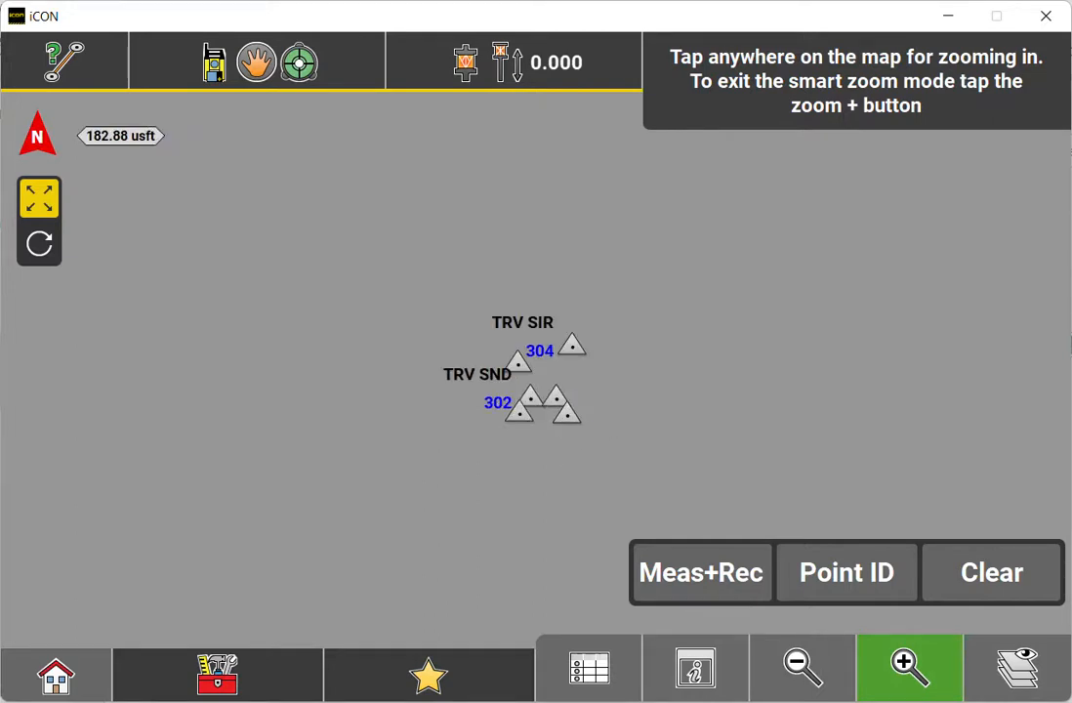
left_click(526, 406)
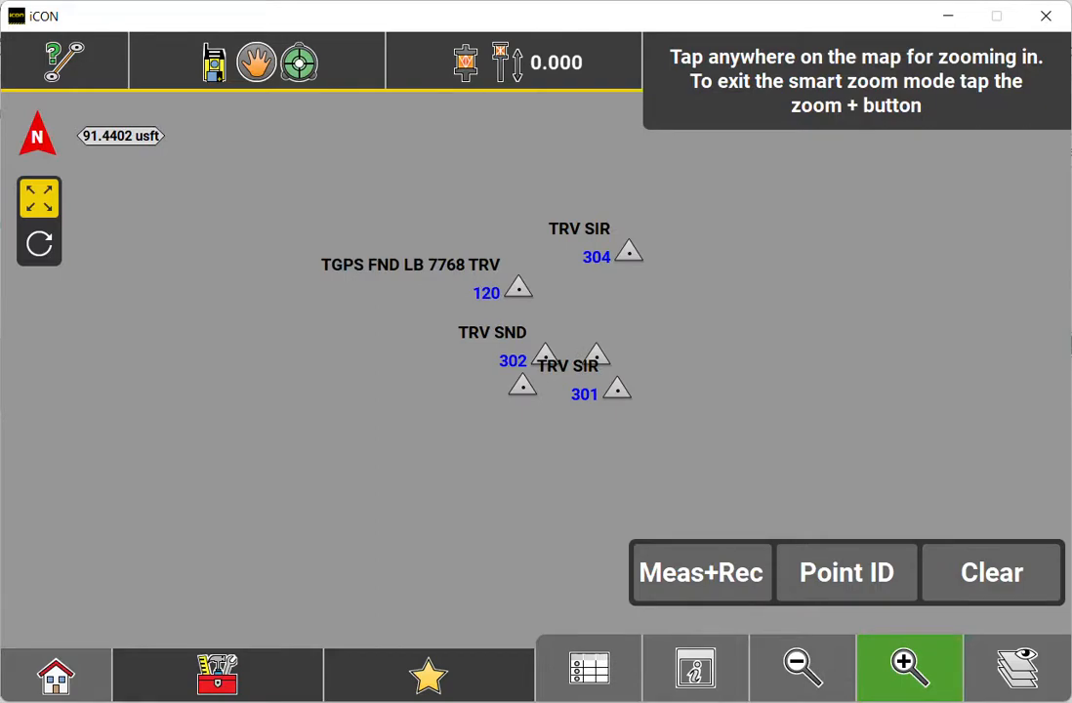
Step: Start another data import and choose Riverview_clean.dxf from the RIVERVIEW folder on USB20FD as reference data
left_click(56, 675)
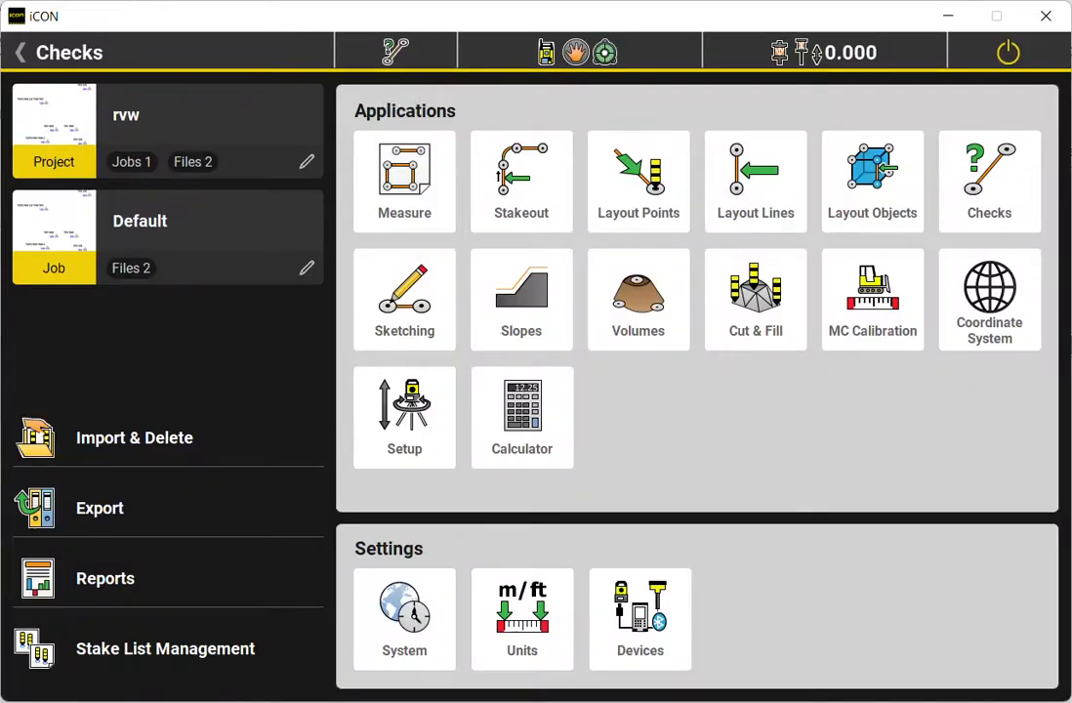
left_click(102, 439)
left_click(350, 675)
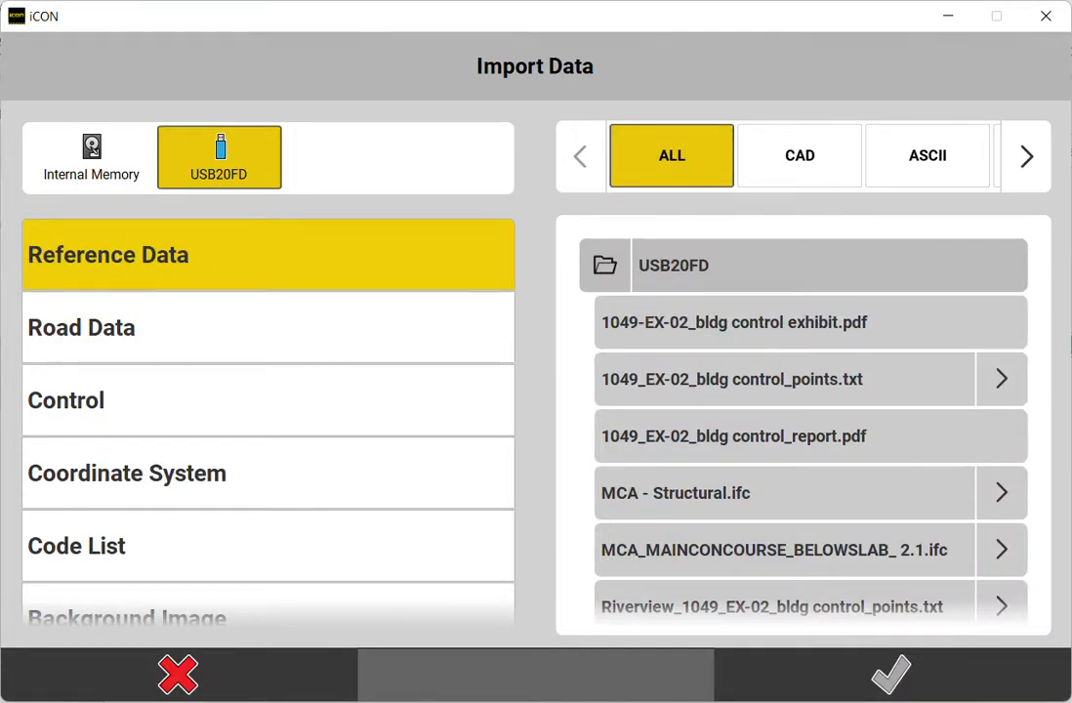
scroll(811, 430, "down", 2)
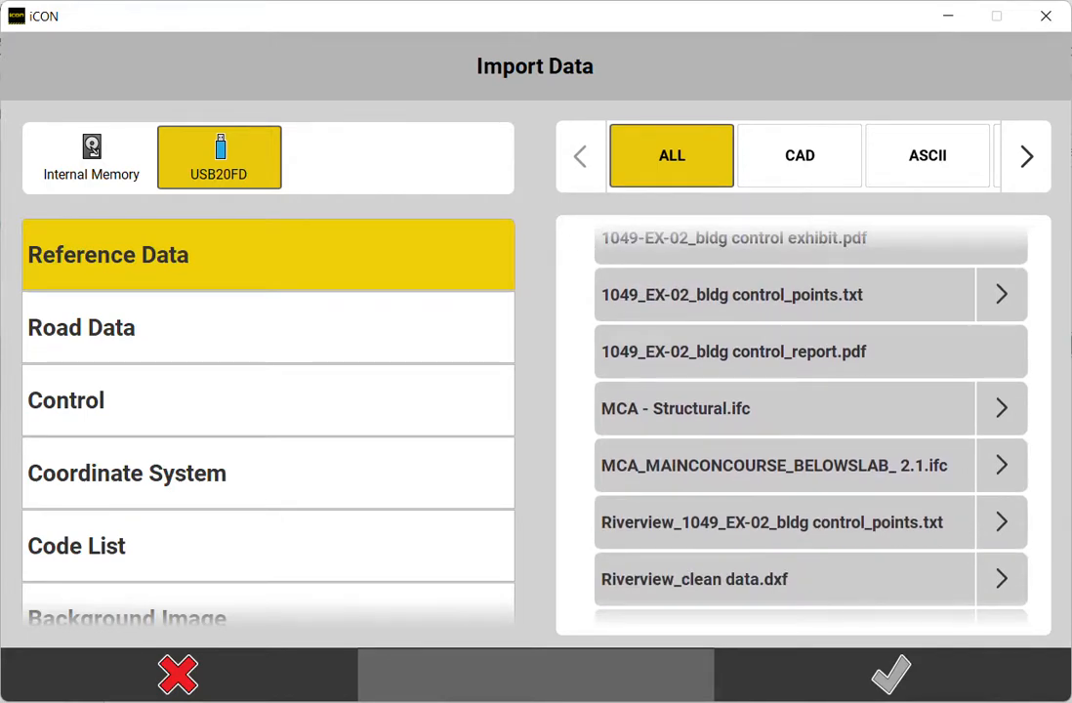
scroll(810, 430, "down", 2)
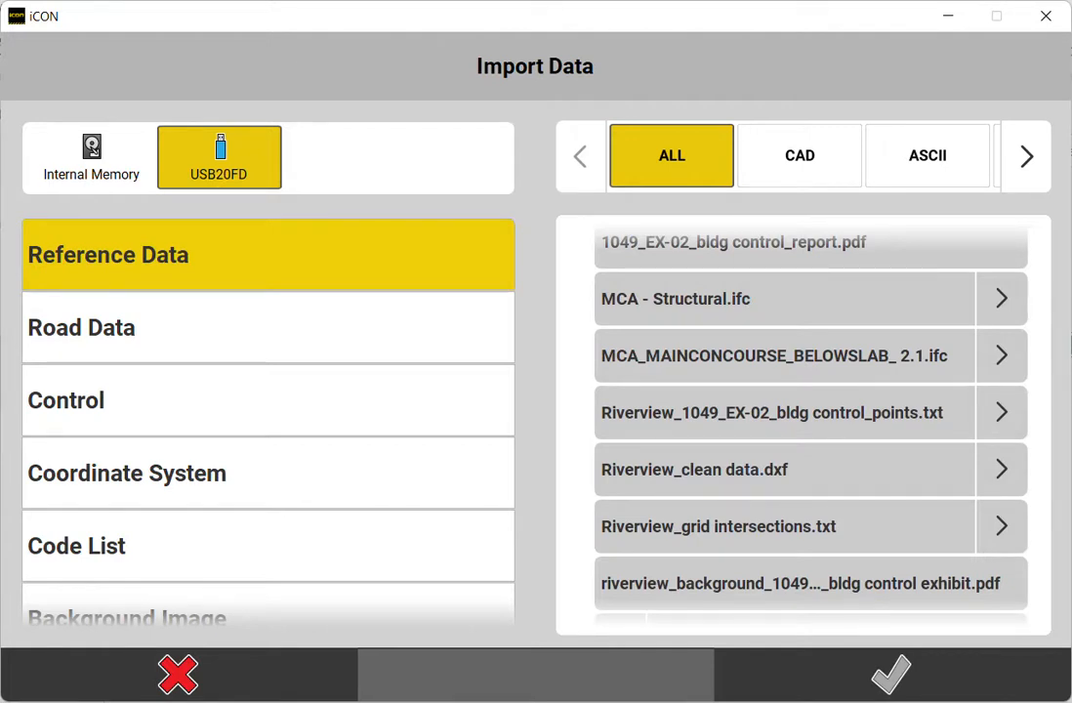
scroll(810, 430, "down", 1)
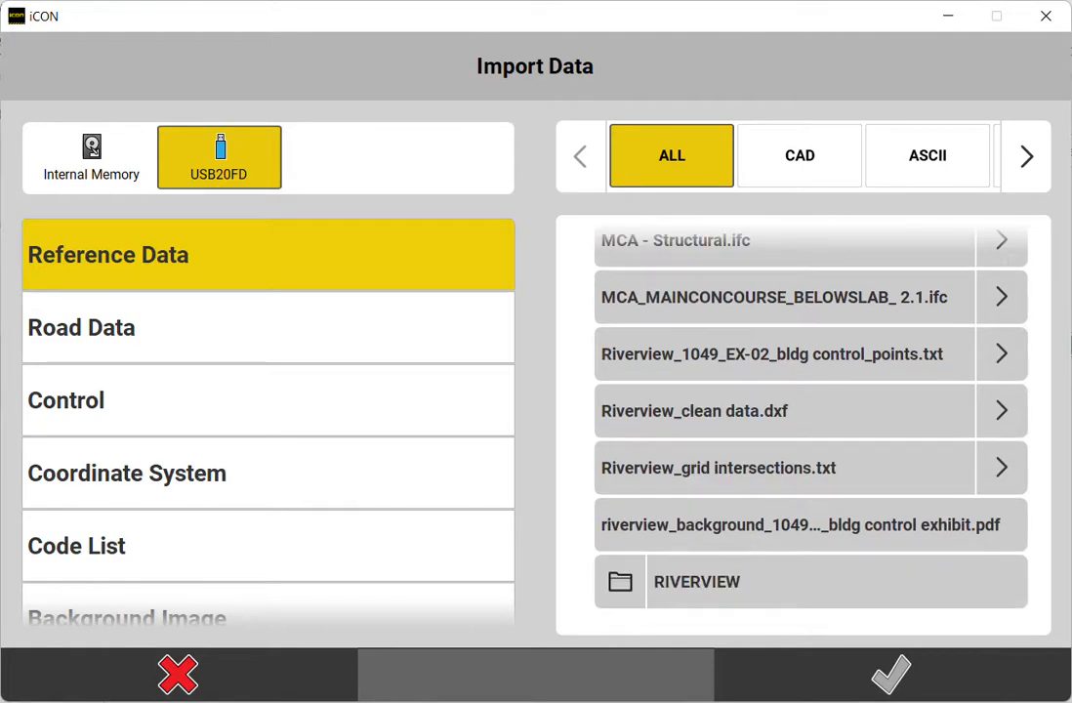
left_click(696, 581)
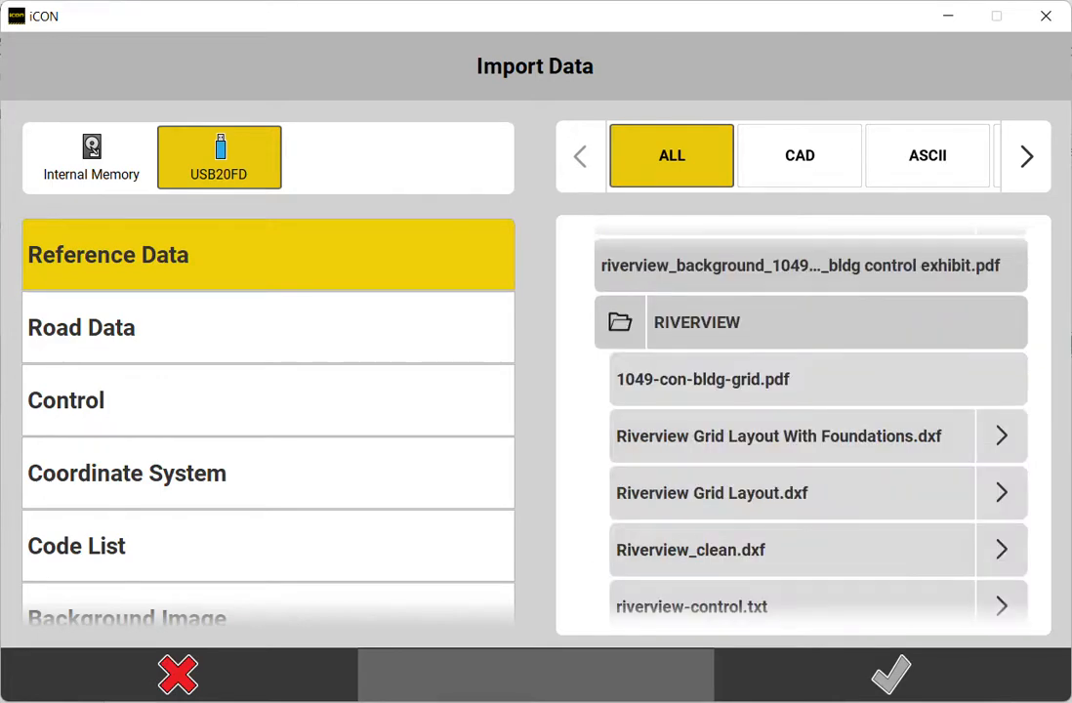
left_click(764, 556)
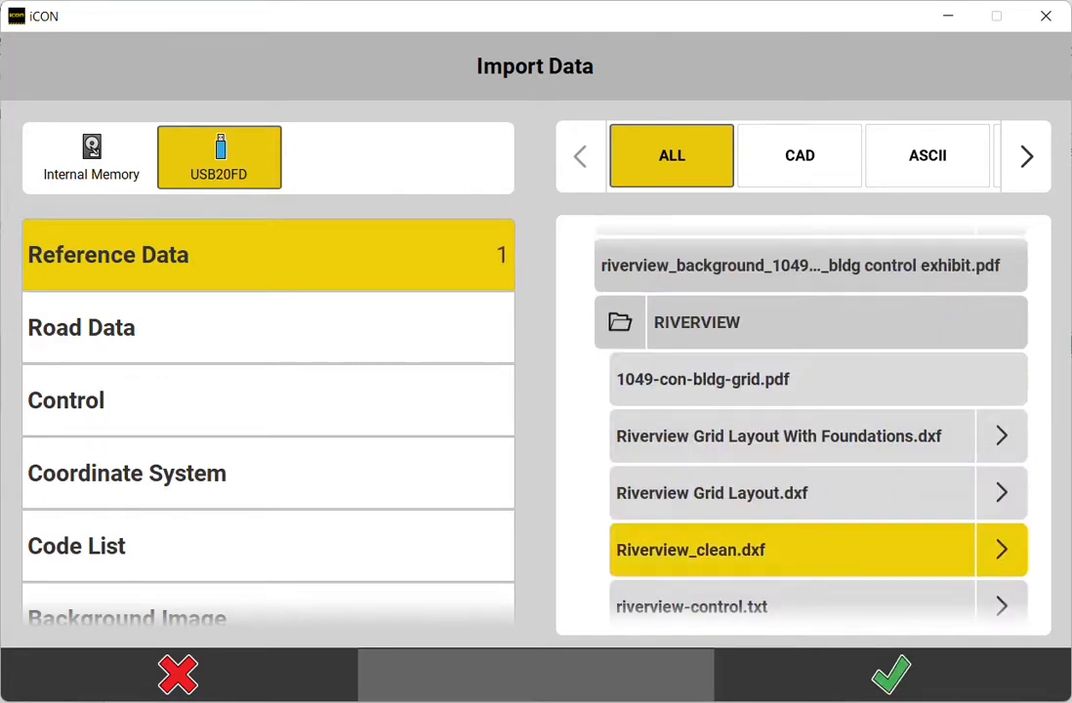
Step: Enable DXF file cleanup in the import settings of Riverview_clean.dxf and choose Ignore Null Heights as the height option
left_click(1001, 550)
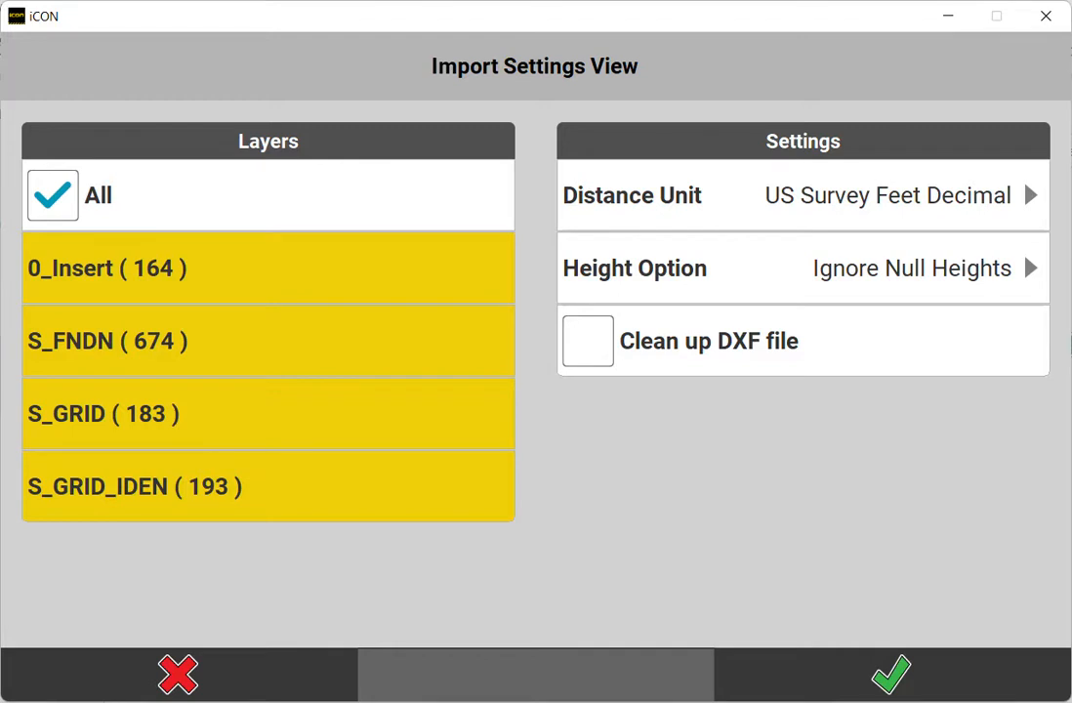
left_click(588, 341)
left_click(912, 267)
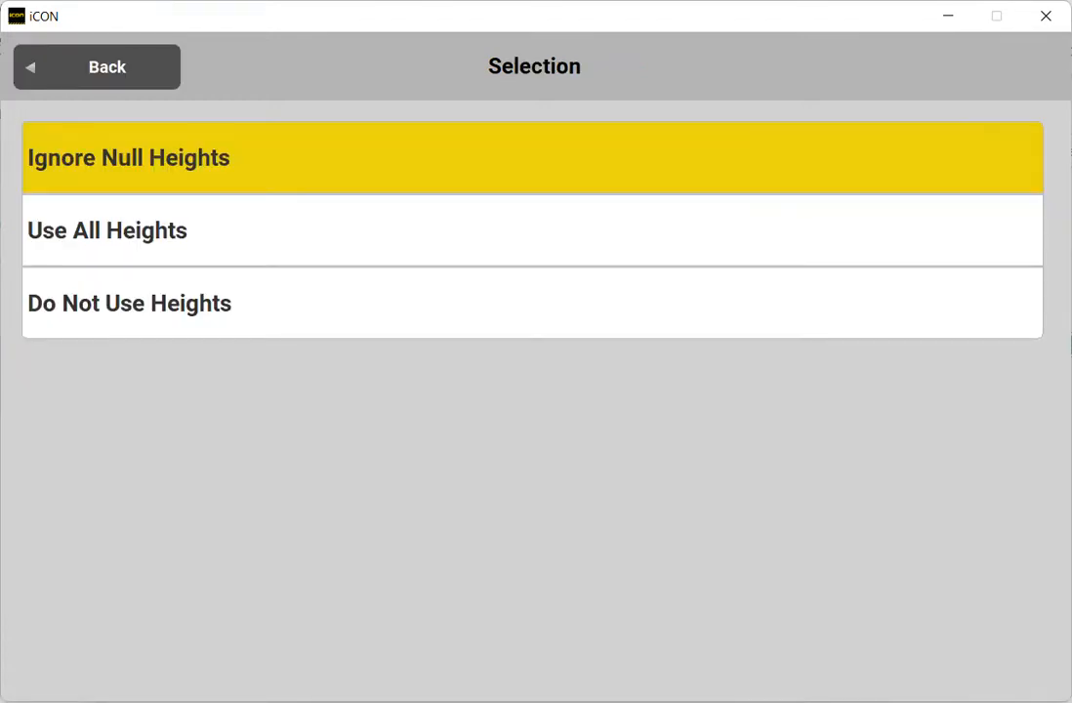
left_click(532, 157)
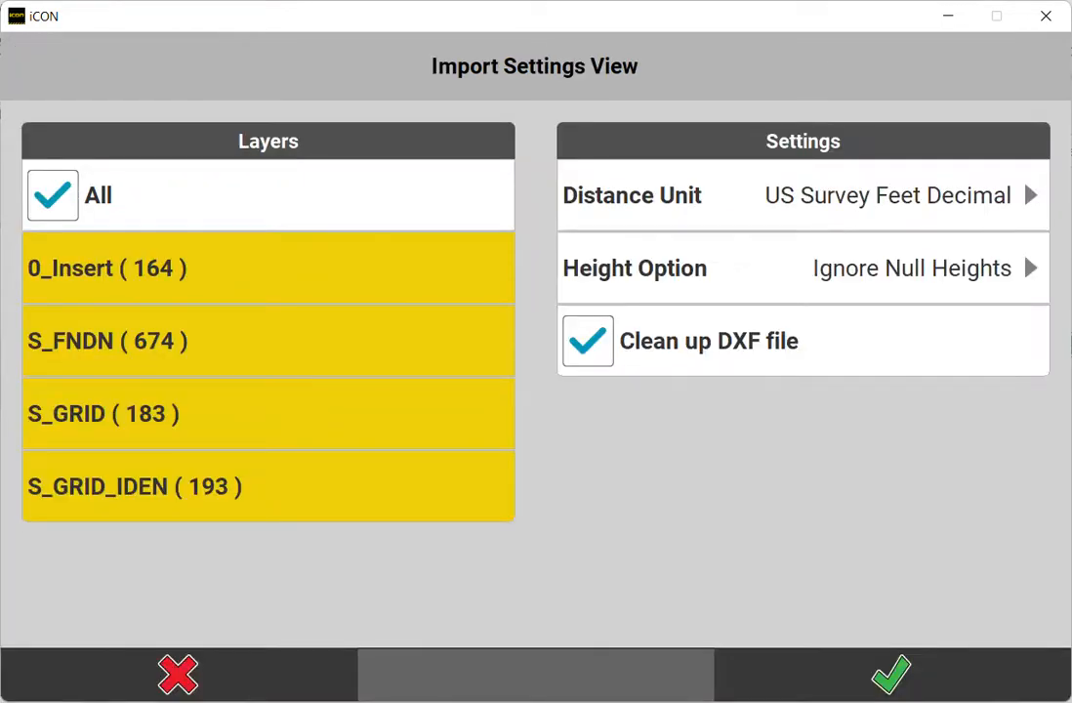
Step: Exclude the S_GRID_IDEN and 0_Insert layers from the import and include both again
left_click(267, 486)
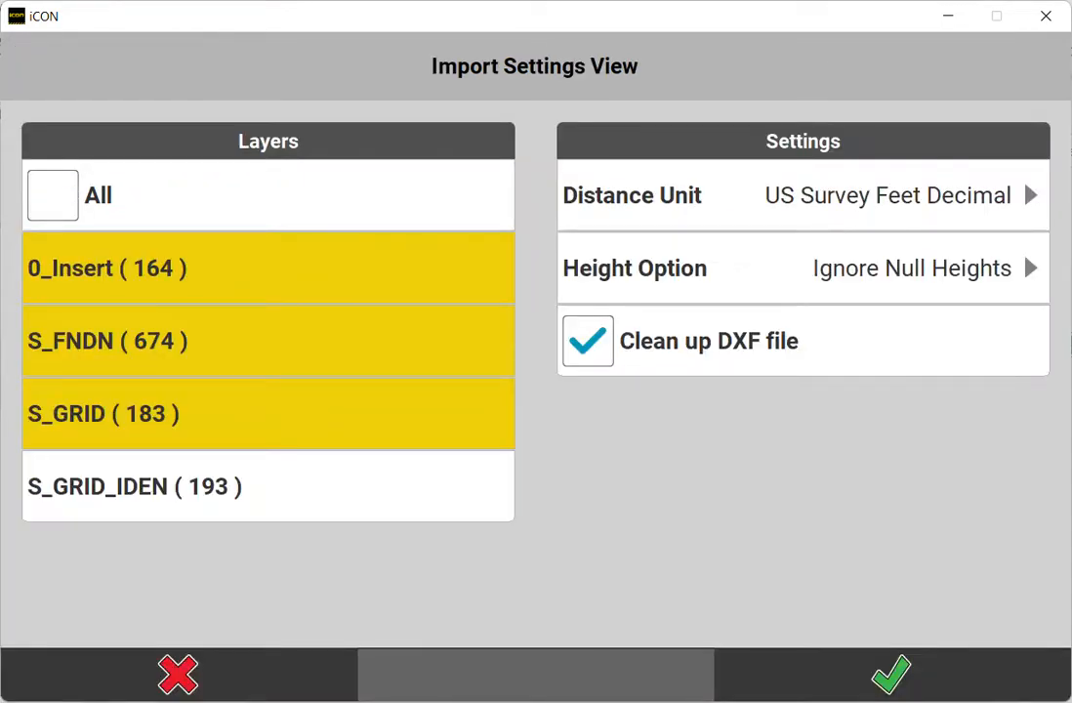
left_click(268, 486)
left_click(268, 267)
left_click(267, 268)
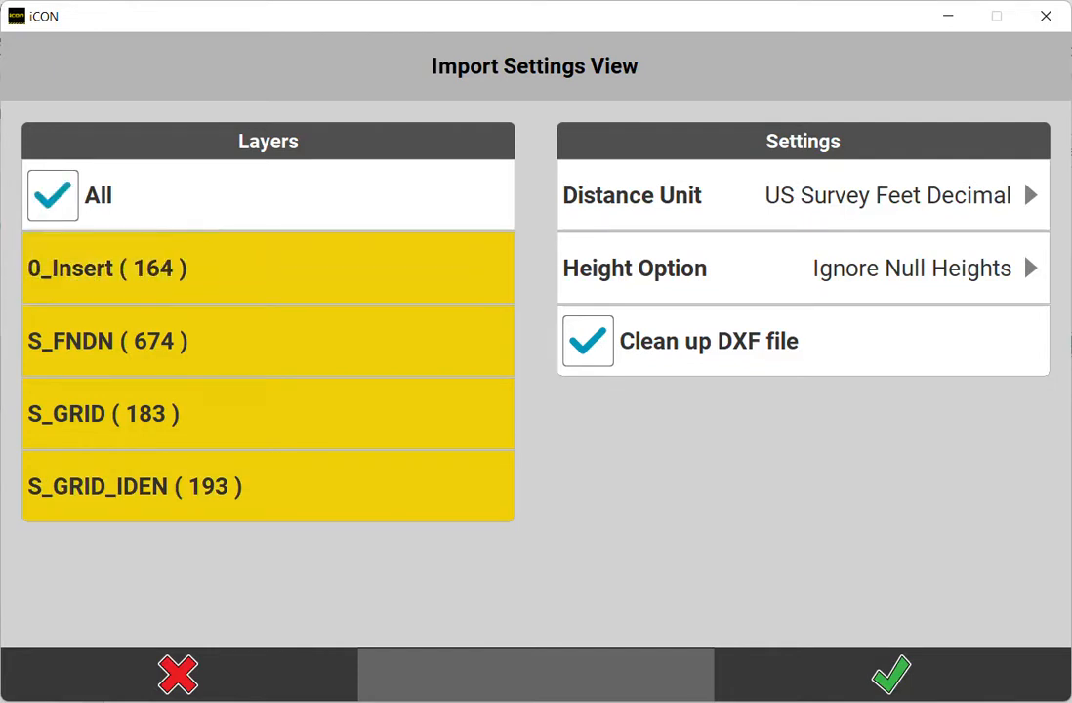
Step: Run the Riverview_clean.dxf import with all layers and dismiss the import summary
left_click(891, 674)
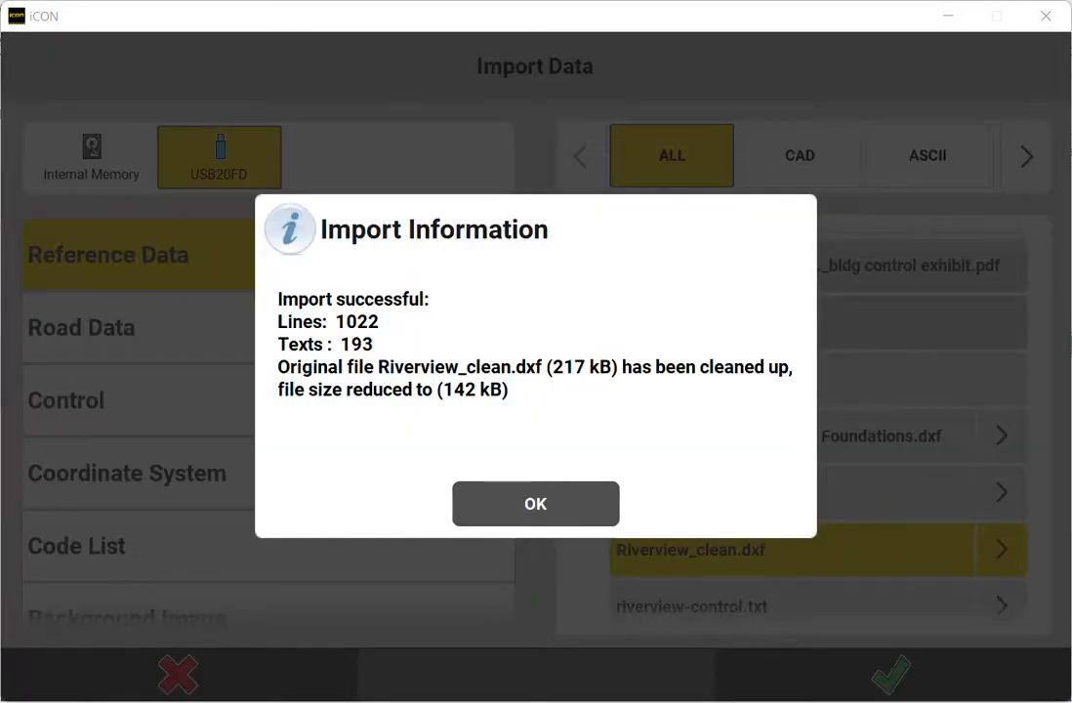
key("Return")
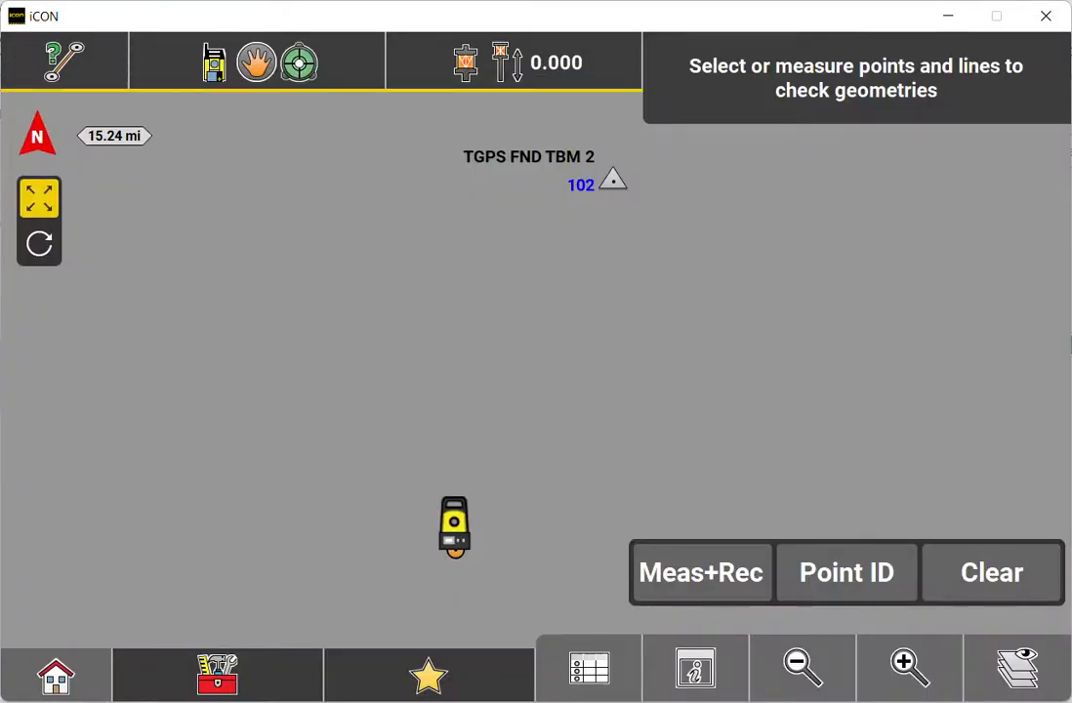
Step: Examine the imported Riverview drawing and the surrounding control points up close on the Checks map
left_click(908, 669)
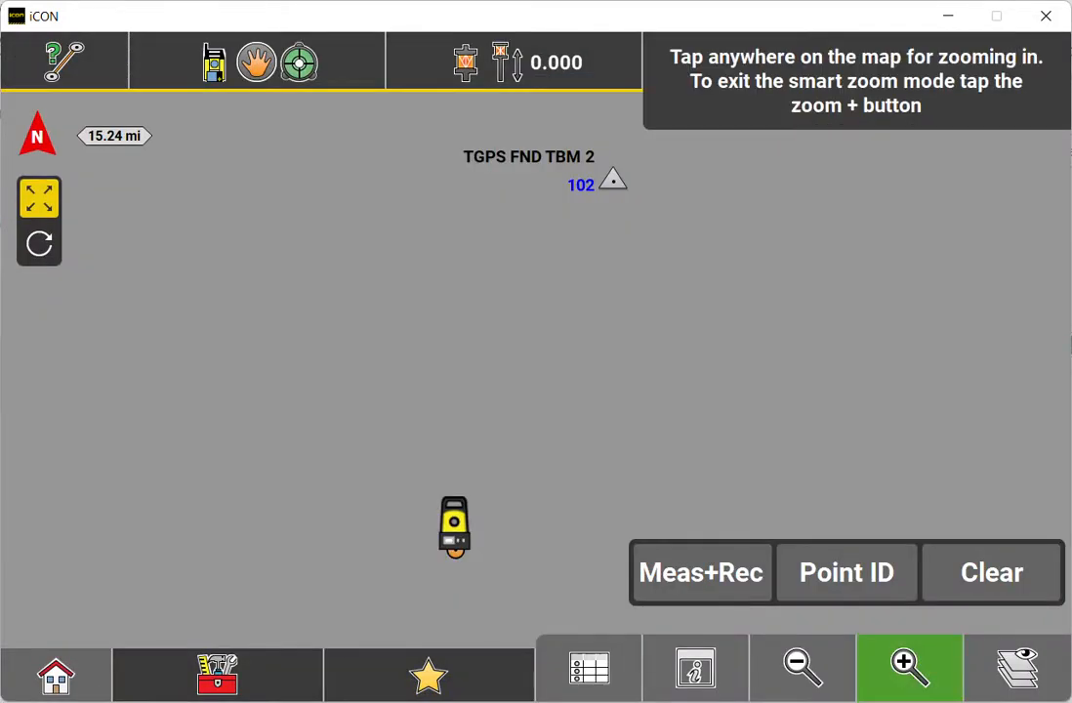
left_click(607, 195)
left_click(552, 344)
left_click(519, 338)
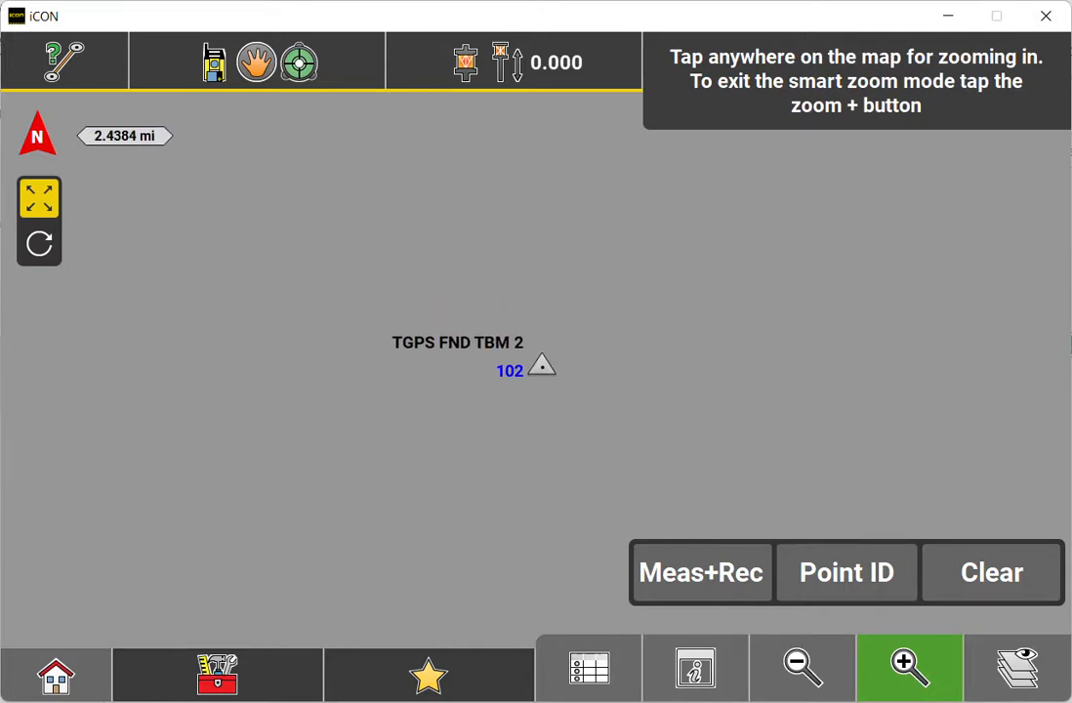
left_click(544, 371)
left_click(541, 367)
left_click(477, 331)
left_click(561, 359)
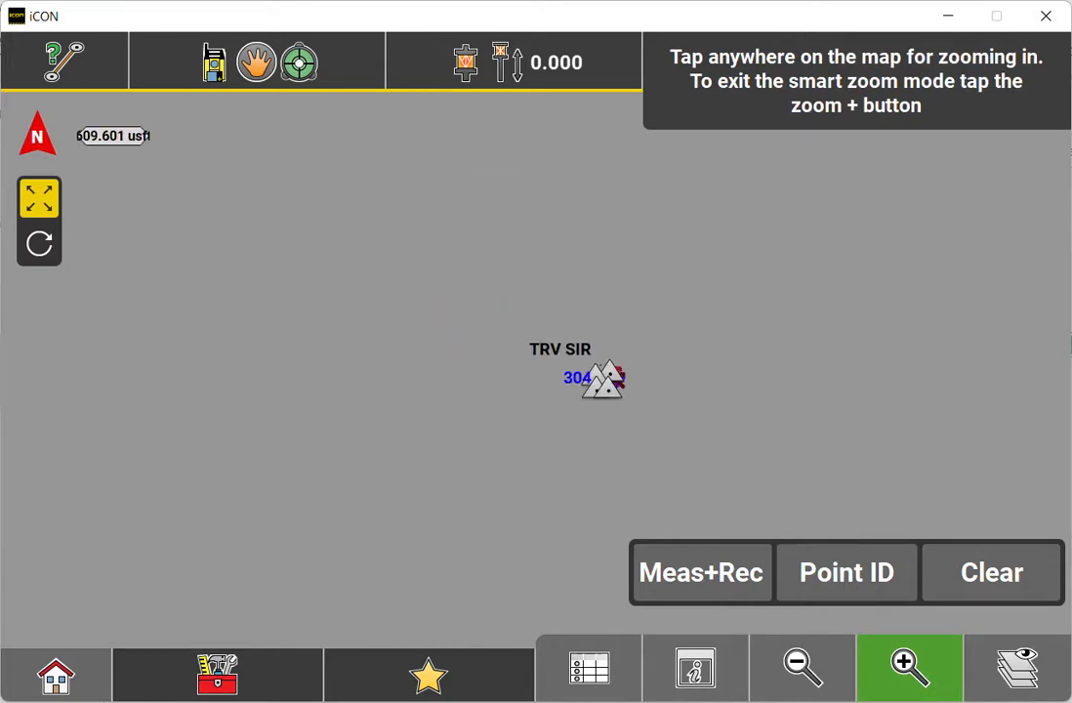
left_click(617, 388)
left_click(507, 383)
left_click(534, 269)
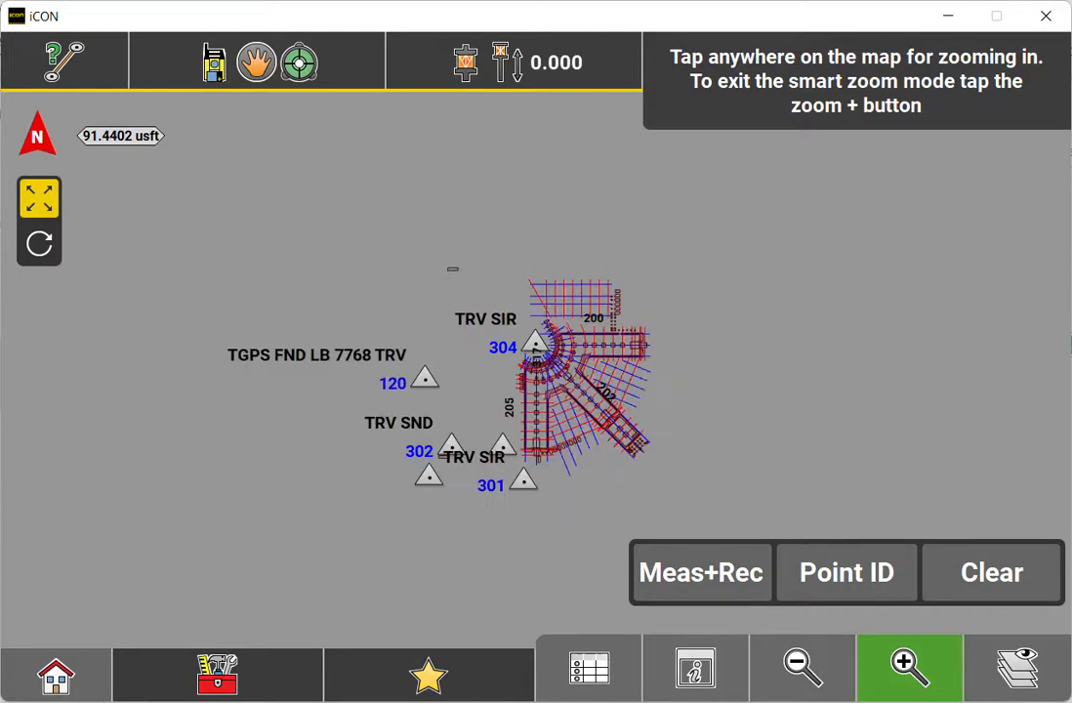
left_click(552, 317)
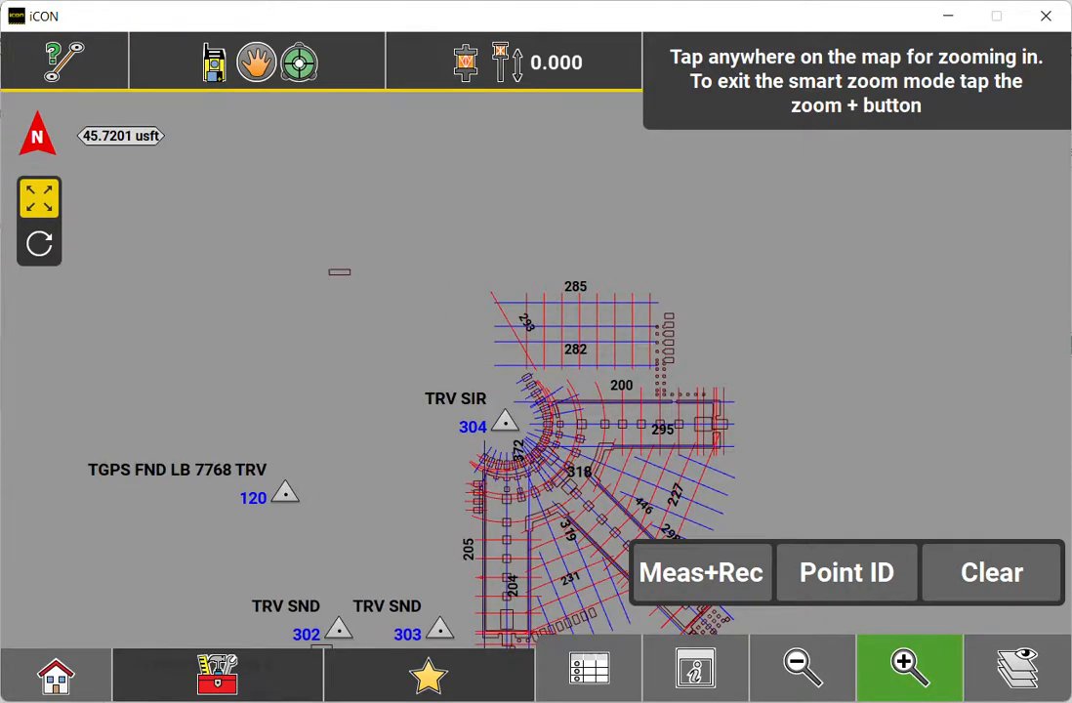
left_click_drag(552, 415, 502, 287)
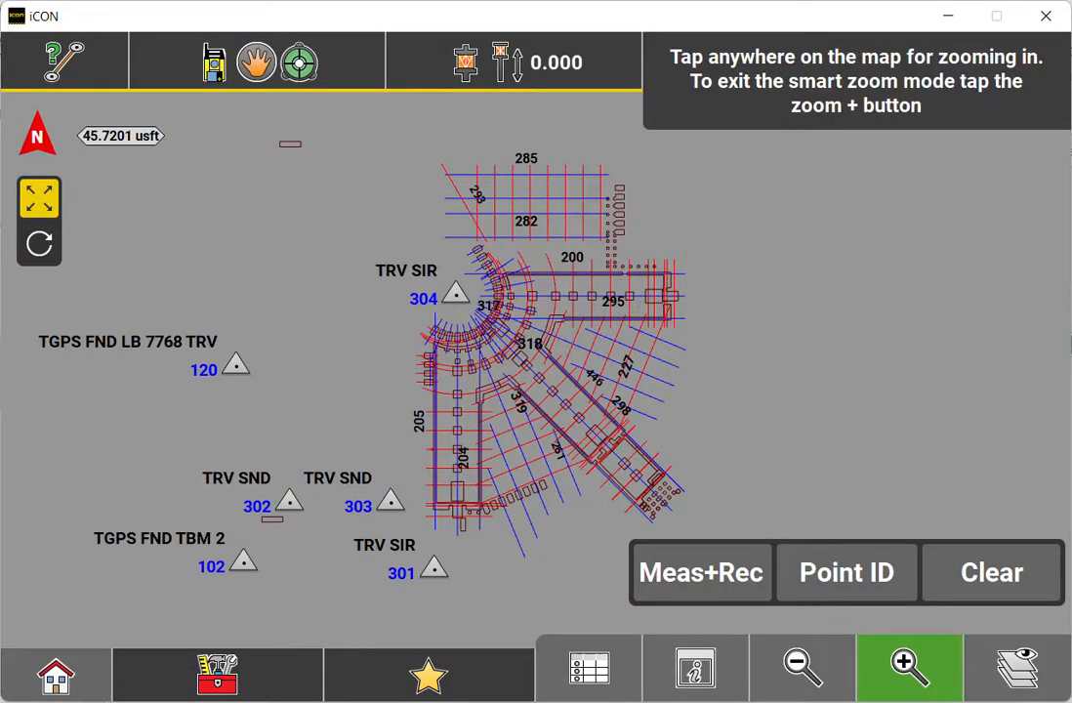
left_click(908, 667)
Step: Start another data import and choose Riverview_grid intersections.txt from USB20FD as reference data
left_click(56, 675)
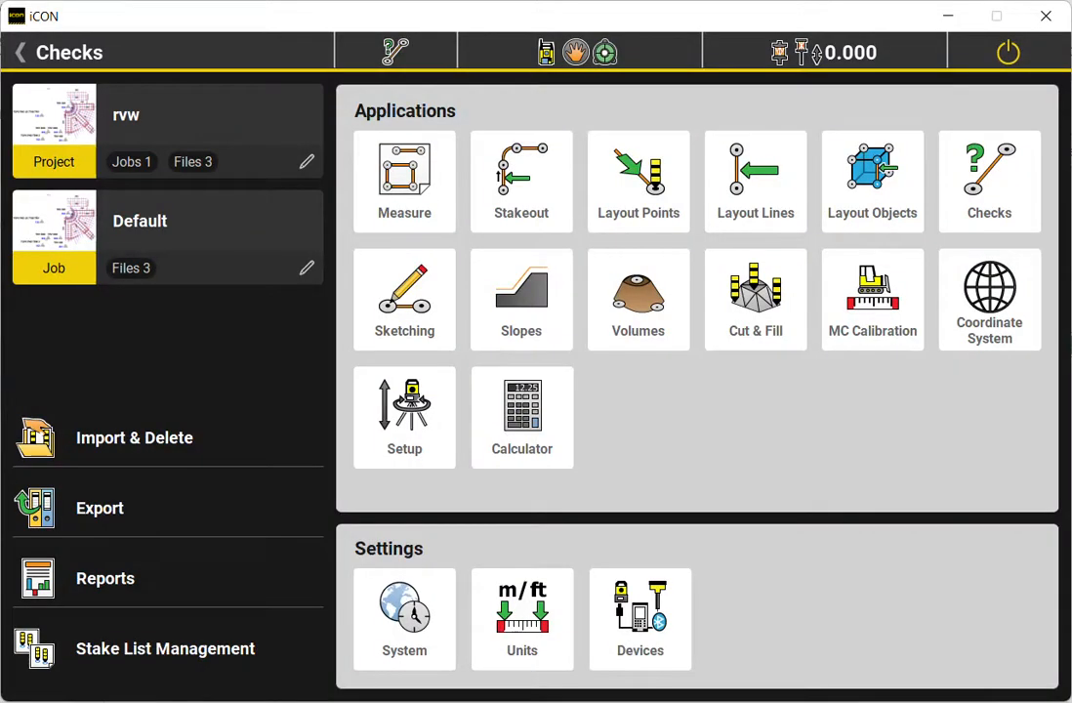
left_click(134, 438)
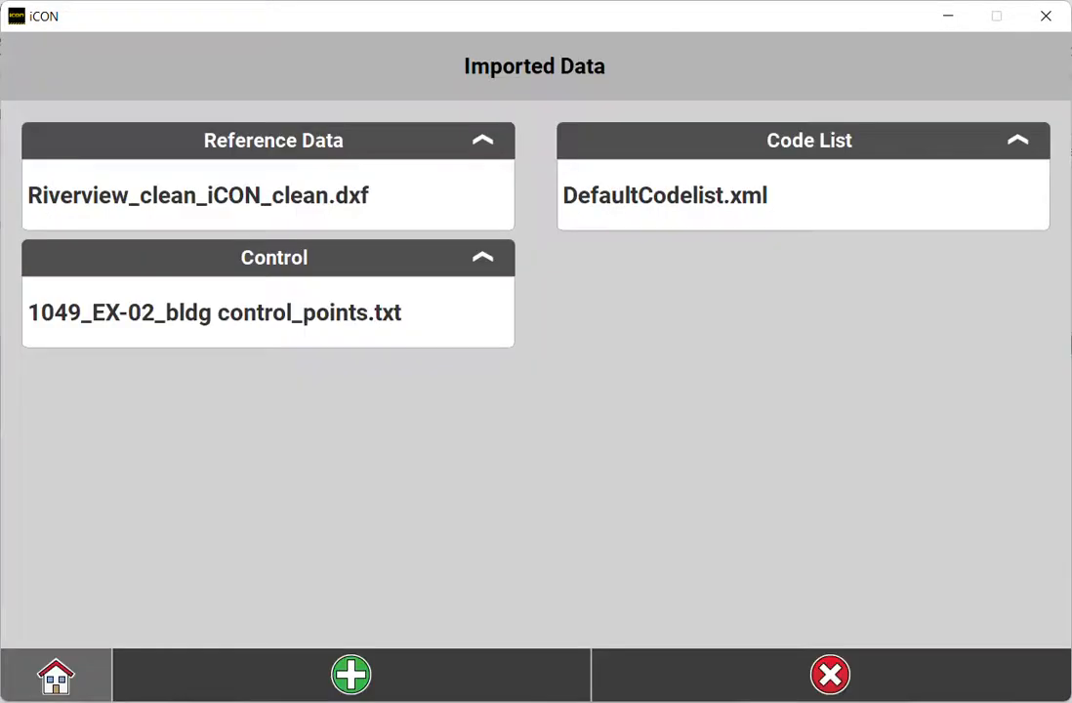
left_click(351, 673)
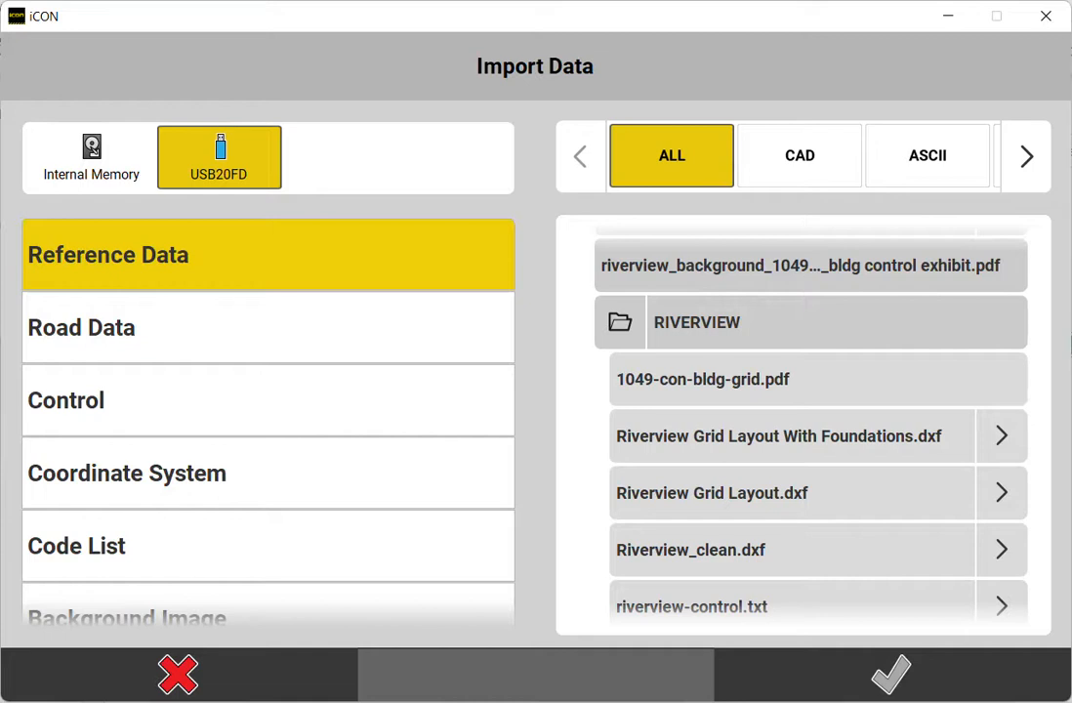
scroll(811, 420, "down", 1)
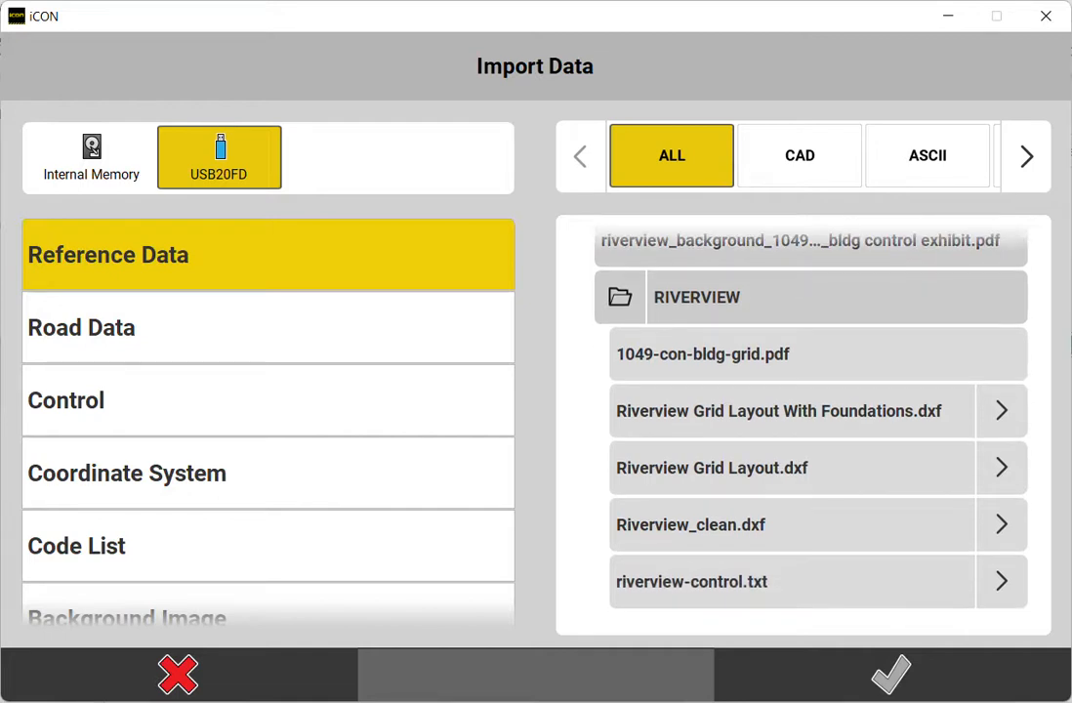
scroll(811, 419, "up", 4)
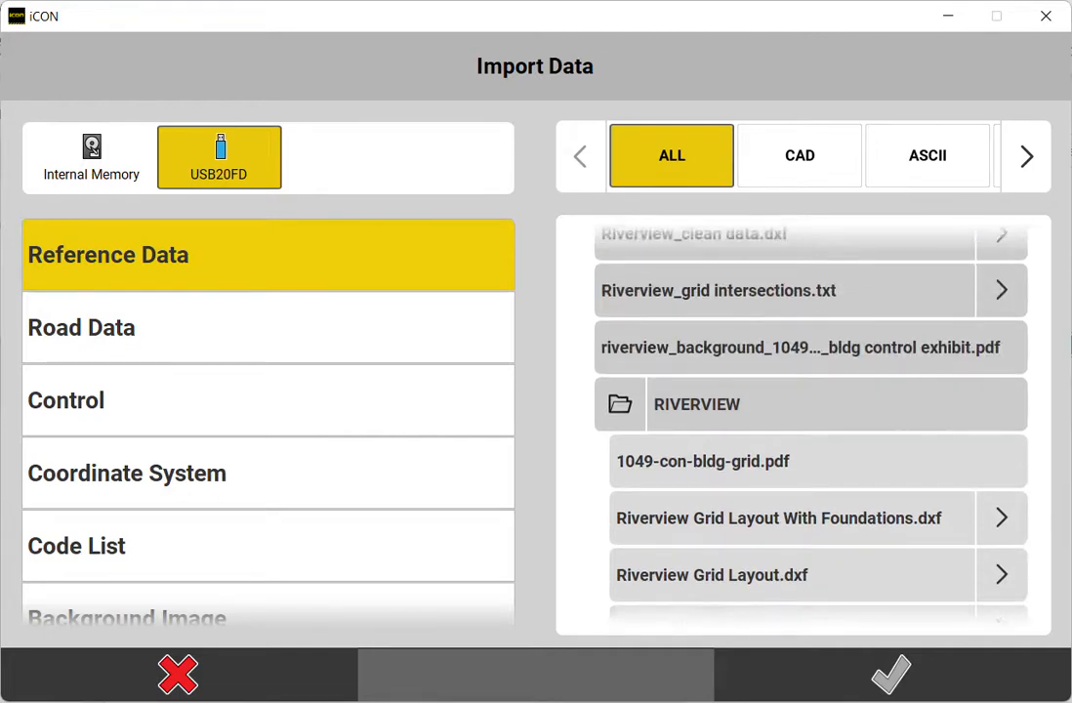
scroll(810, 420, "up", 3)
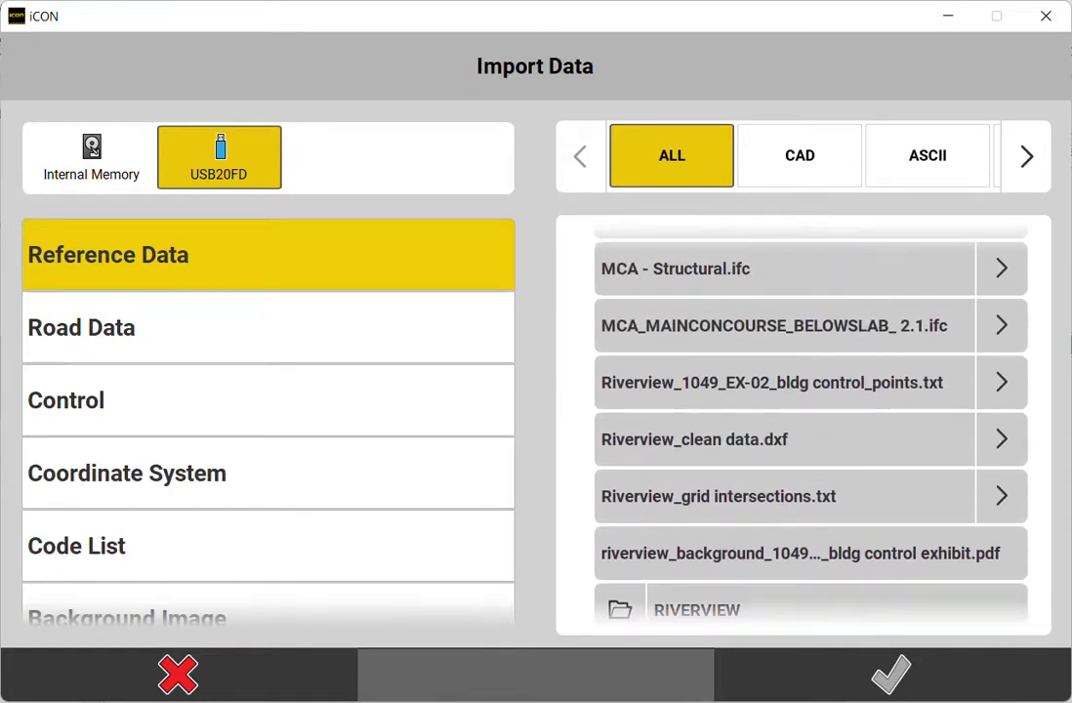
scroll(810, 420, "up", 4)
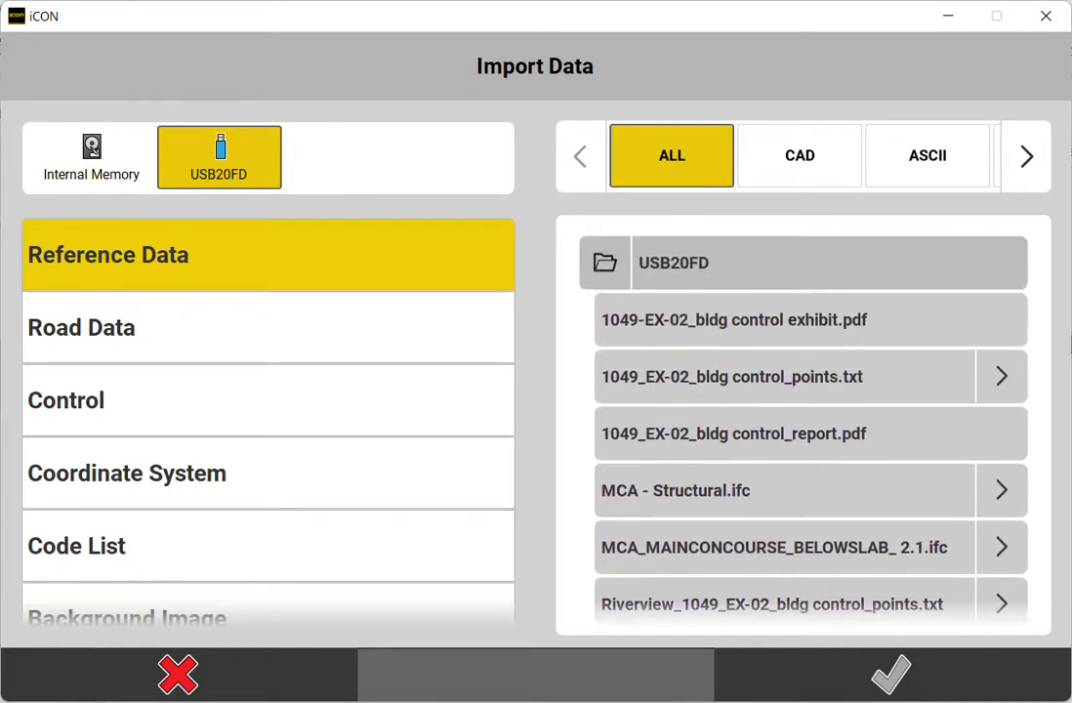
scroll(811, 420, "down", 4)
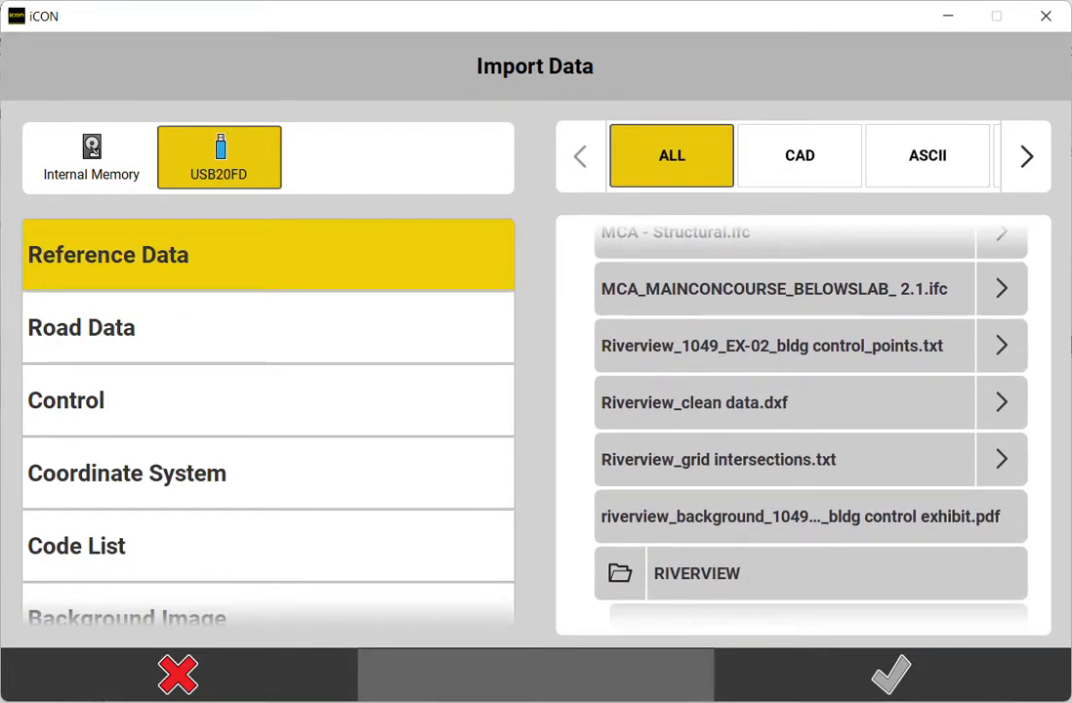
left_click(784, 459)
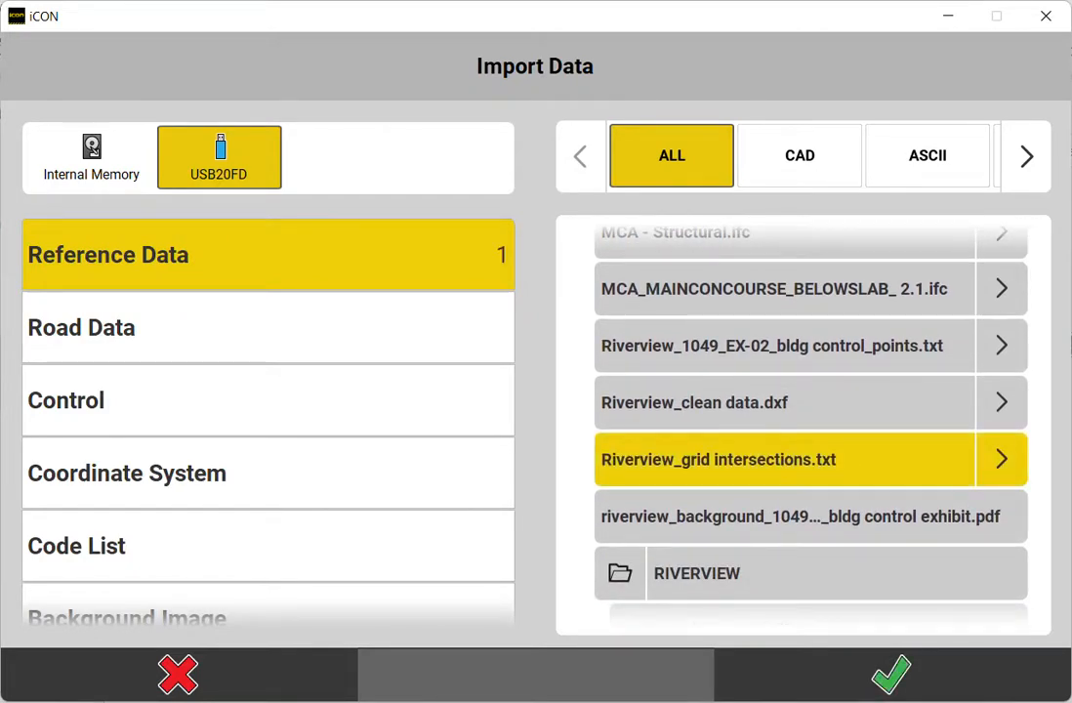
Step: Review the ASCII import settings of Riverview_grid intersections.txt, import the file and return to the Checks map
left_click(1001, 459)
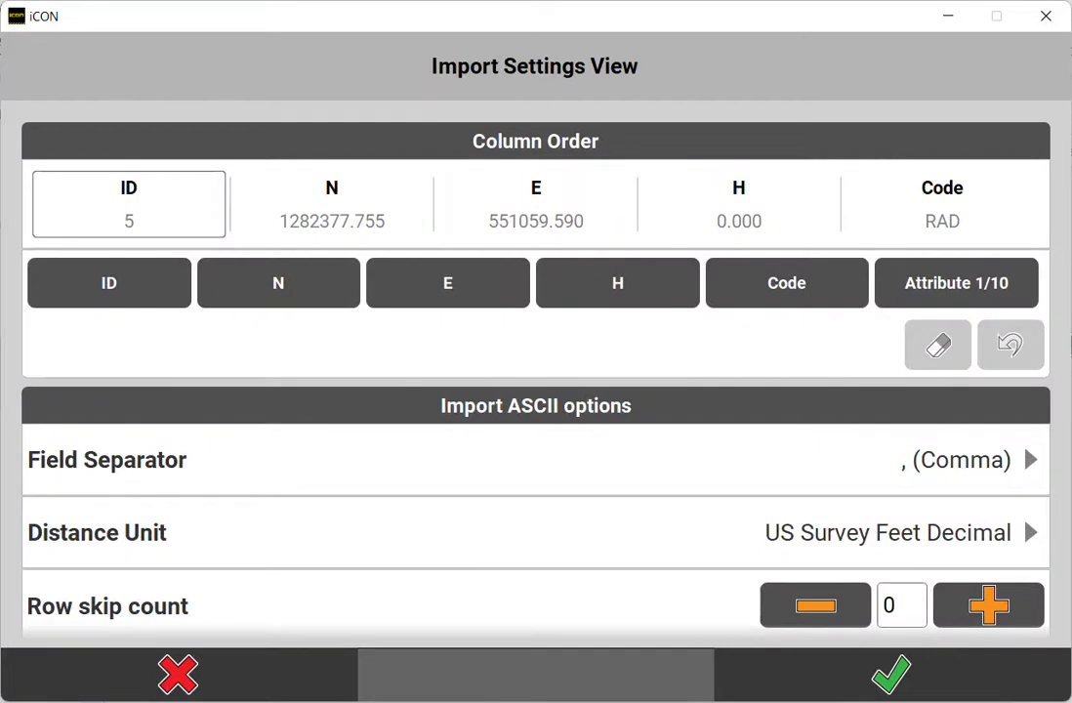
scroll(535, 371, "down", 1)
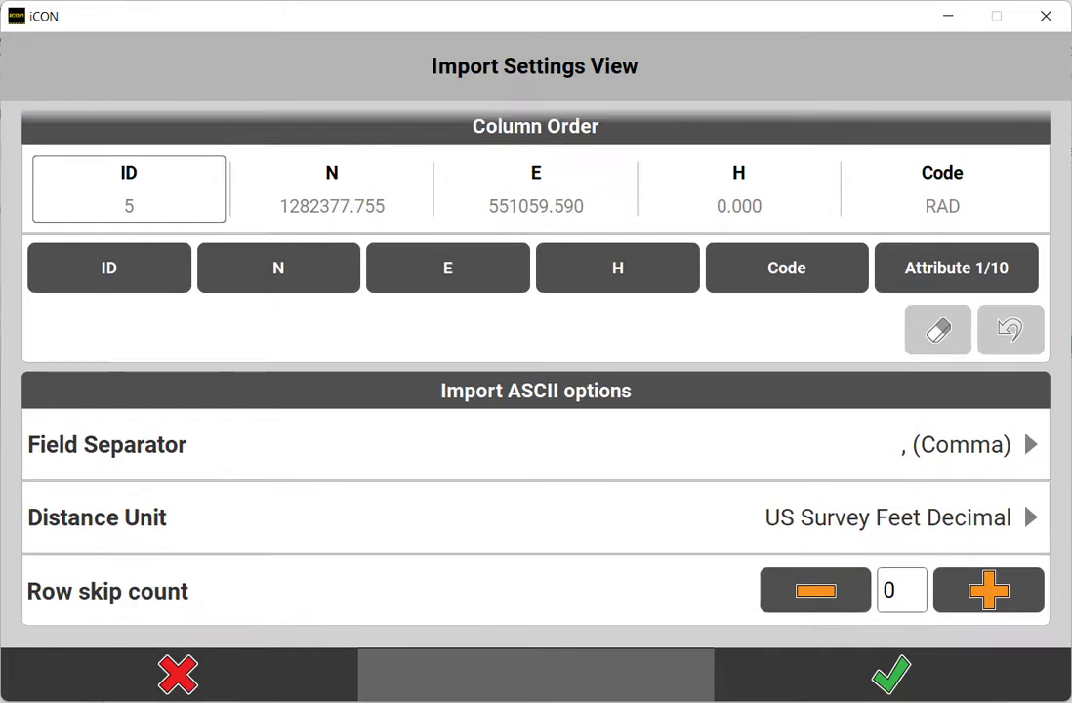
key("Return")
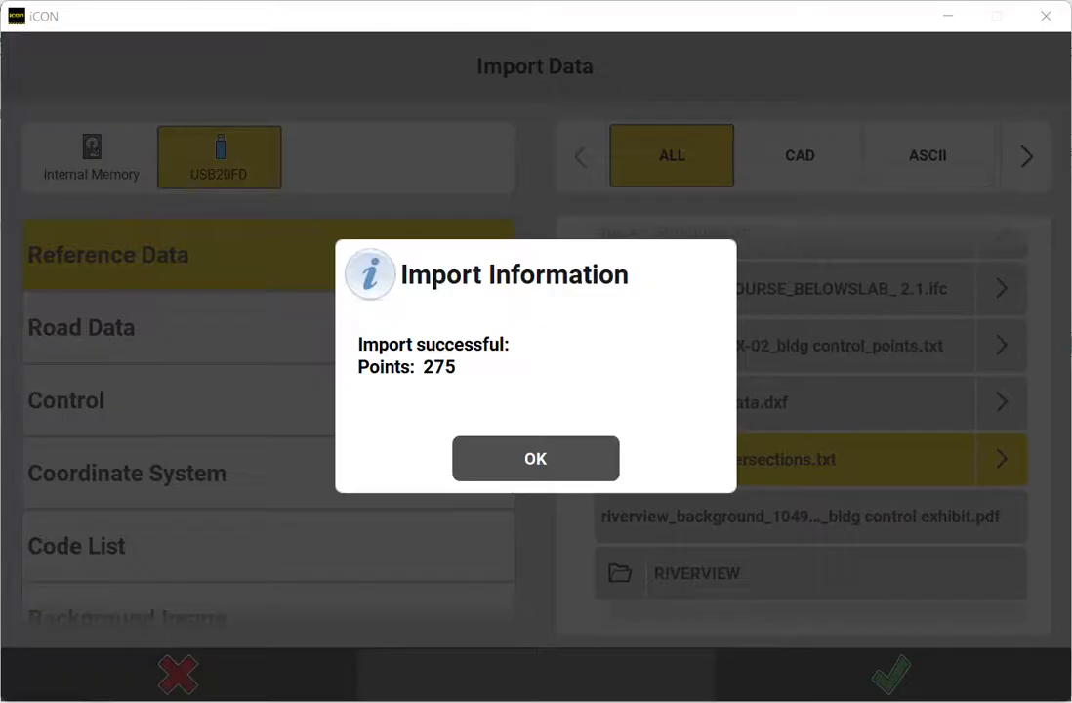
key("Return")
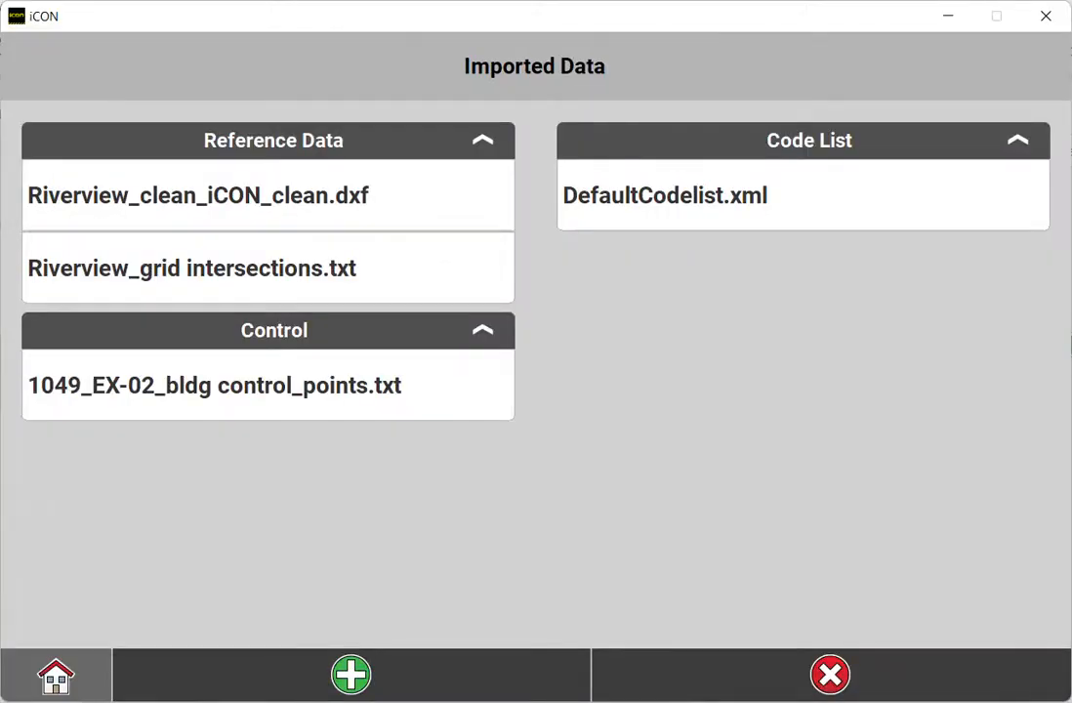
key("Escape")
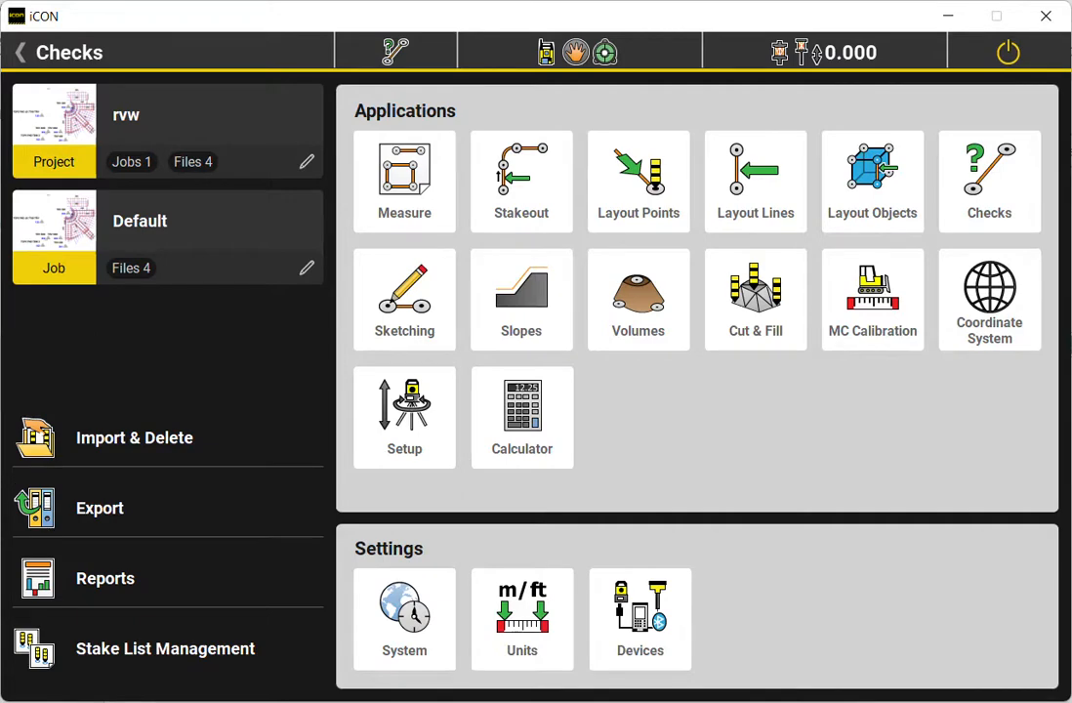
key("Escape")
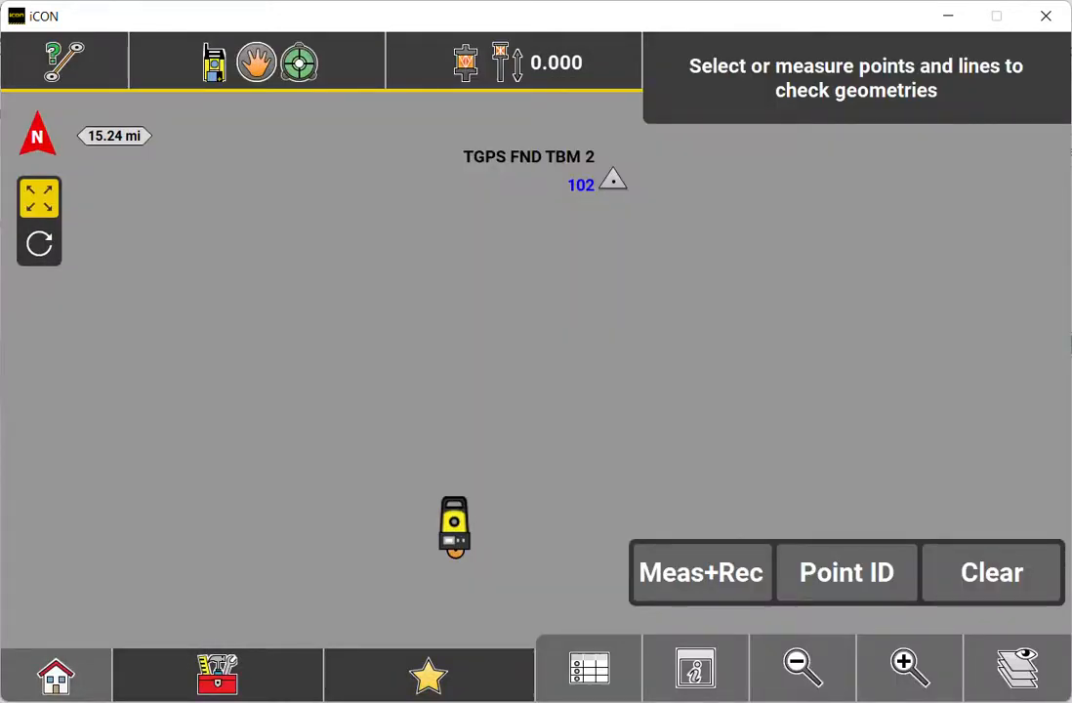
Step: Locate the building site on the map and view the imported grid intersection points over the drawing
left_click(909, 668)
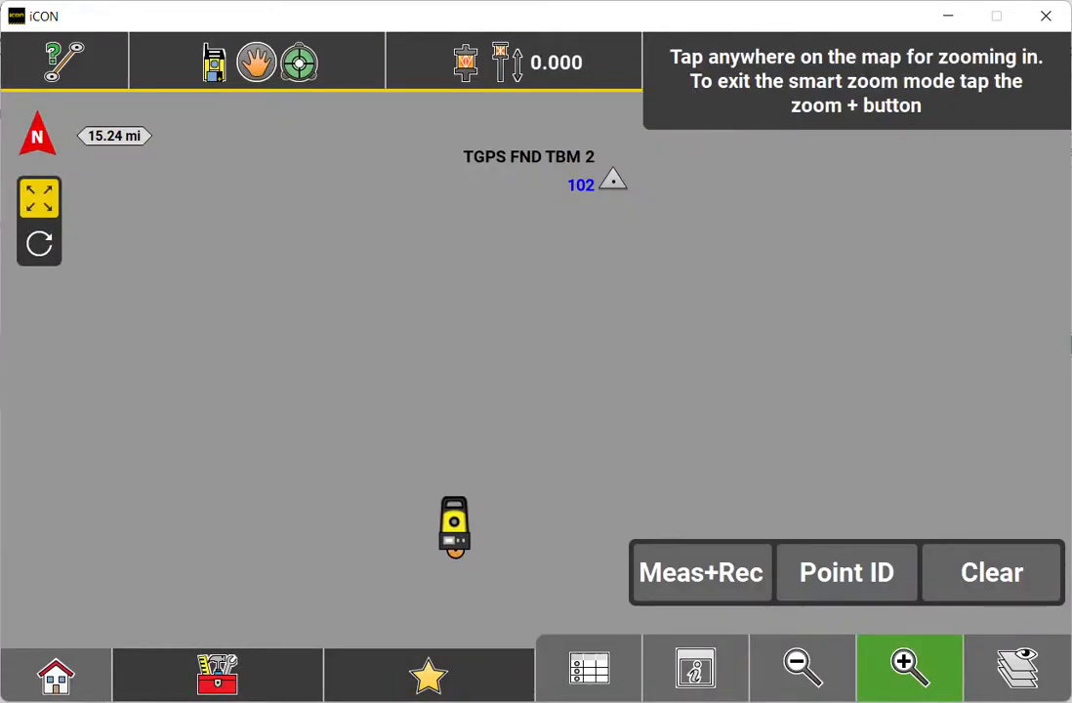
left_click(615, 181)
left_click(515, 370)
left_click(542, 368)
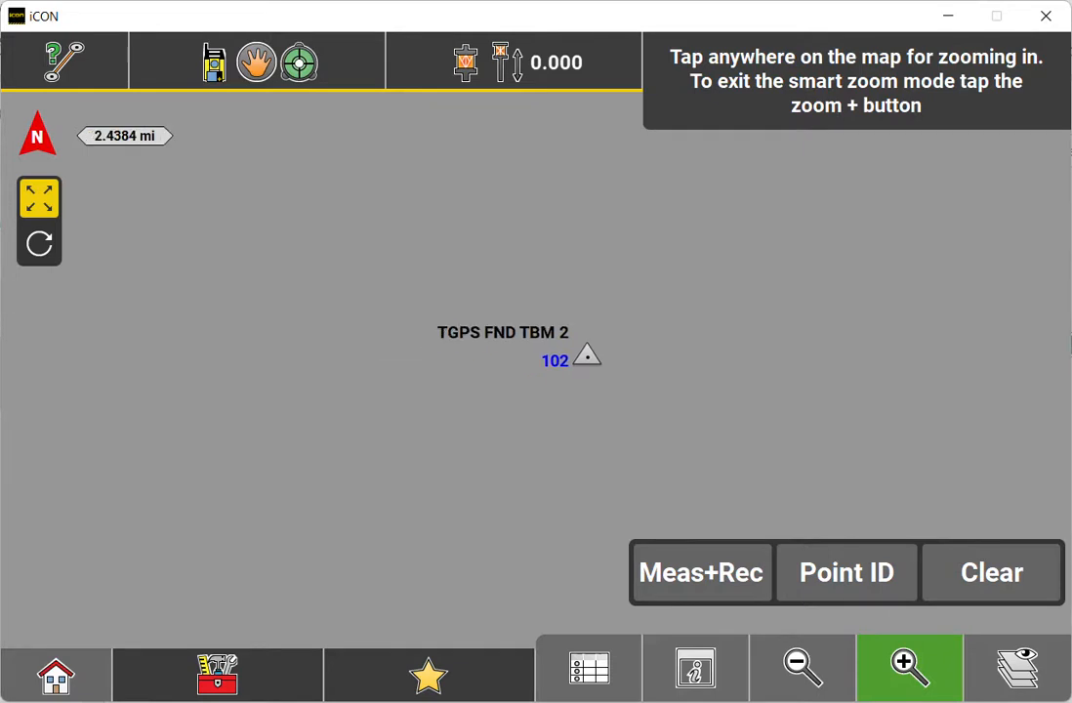
left_click(588, 357)
left_click(495, 379)
left_click(593, 354)
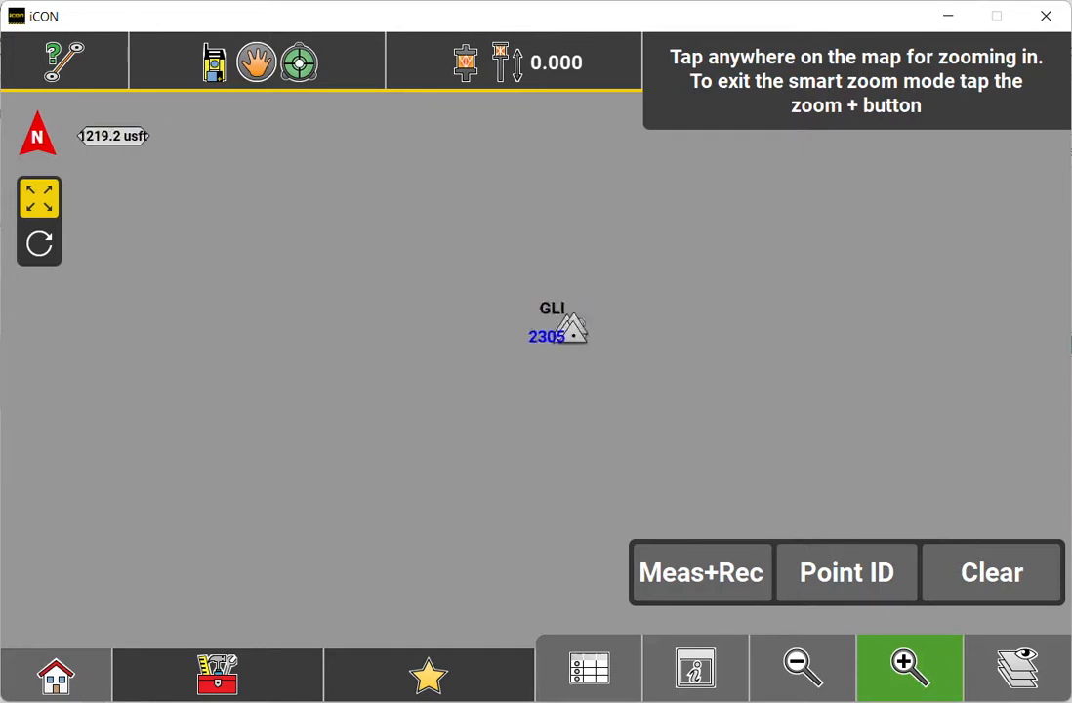
left_click(575, 322)
left_click(499, 398)
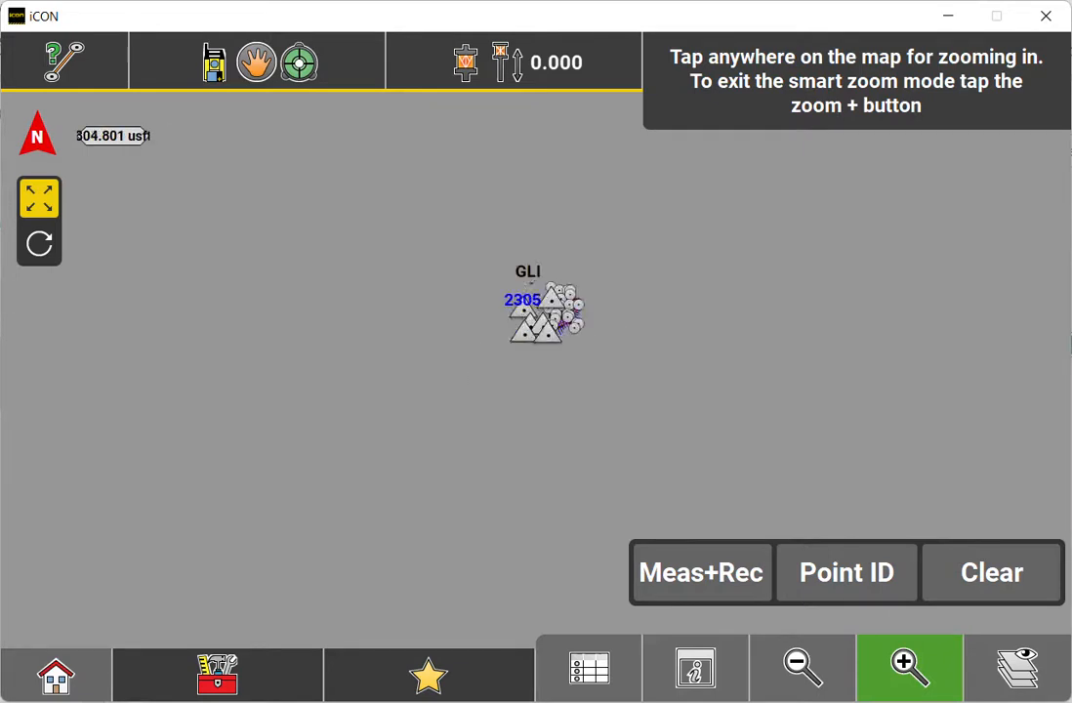
left_click(525, 335)
left_click(586, 325)
left_click(587, 326)
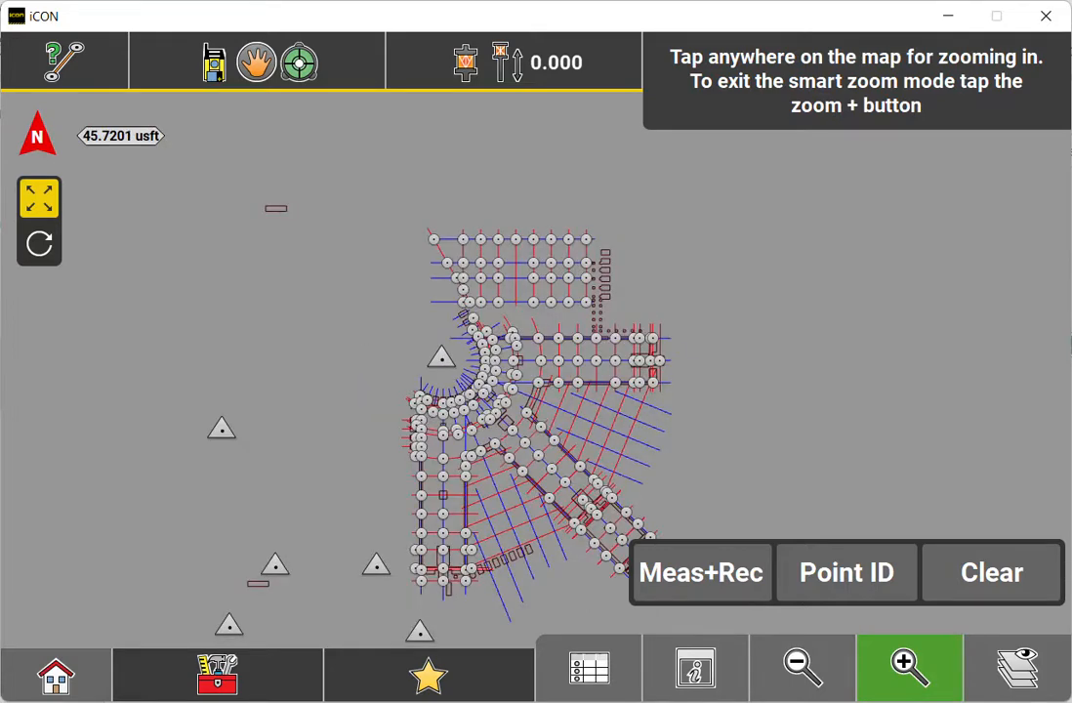
Step: Examine the grid intersection points and their labels along the building wings, especially the diagonal wing
left_click(578, 374)
left_click_drag(578, 374, 501, 211)
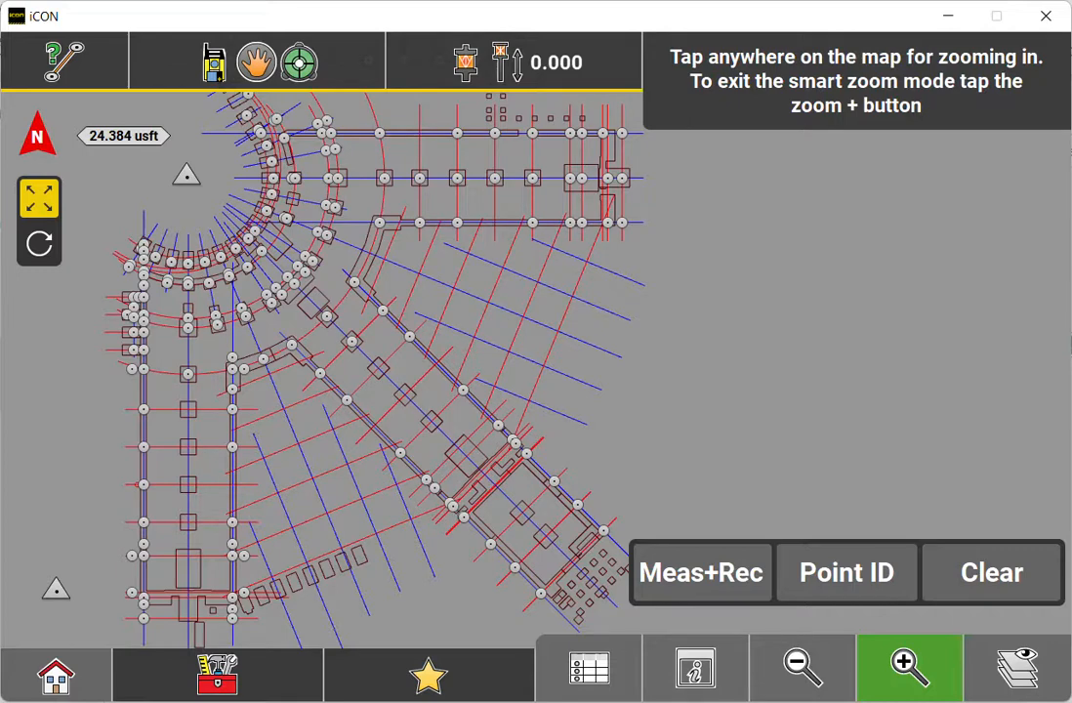
left_click_drag(501, 373, 422, 370)
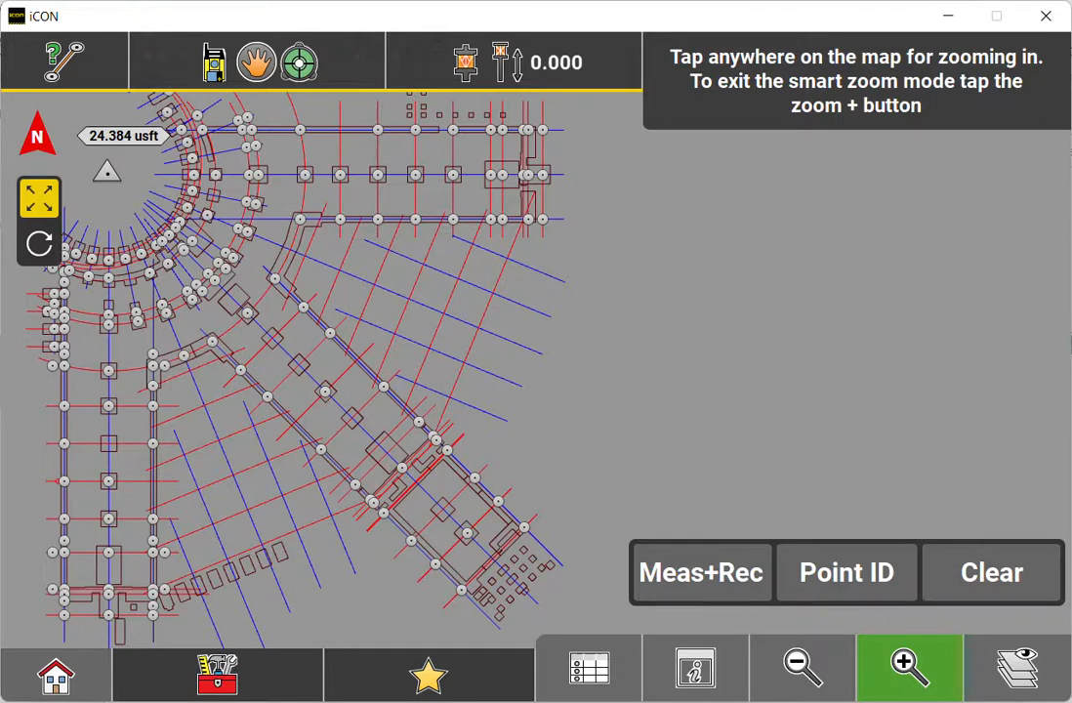
left_click_drag(422, 374, 489, 270)
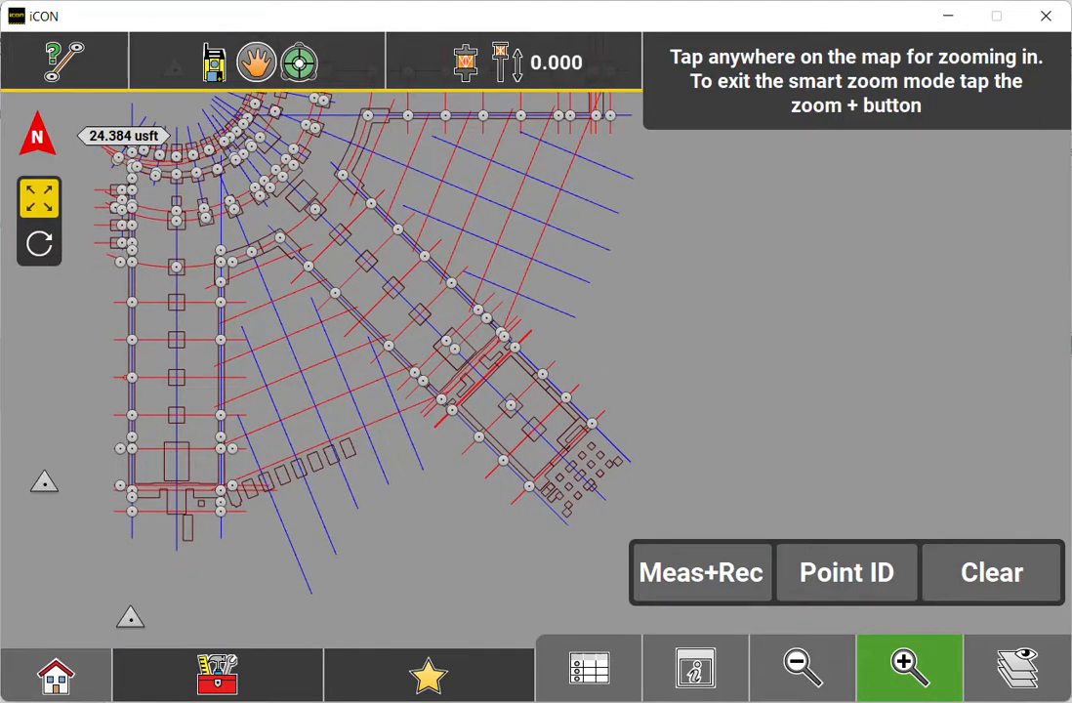
left_click_drag(391, 293, 381, 439)
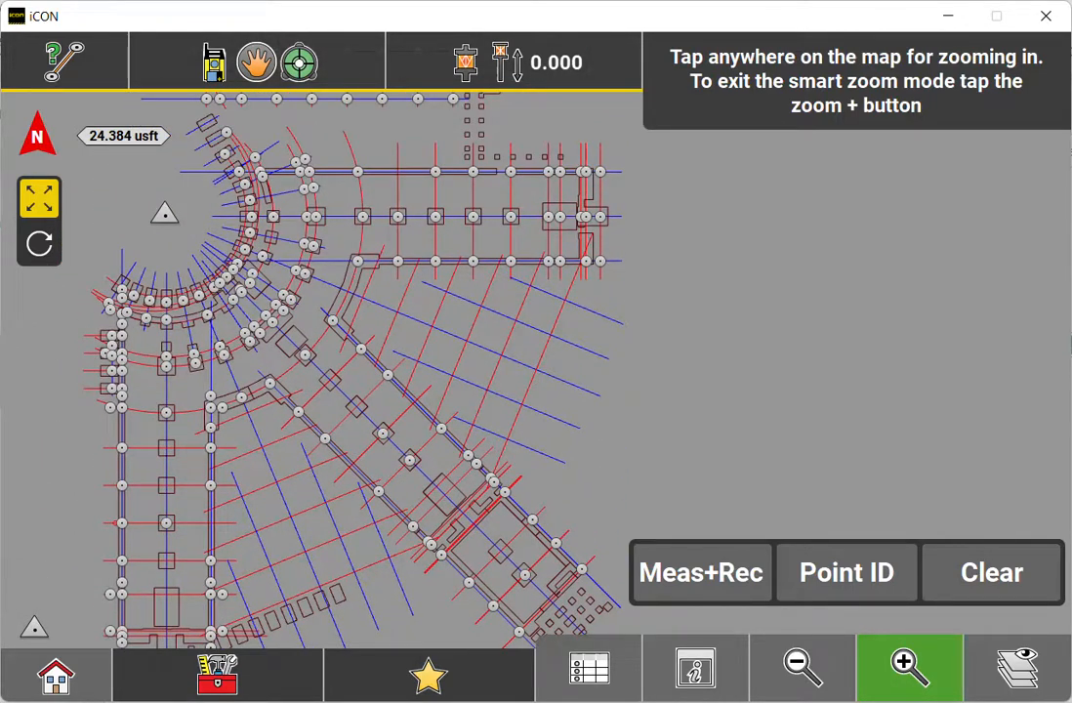
left_click(392, 496)
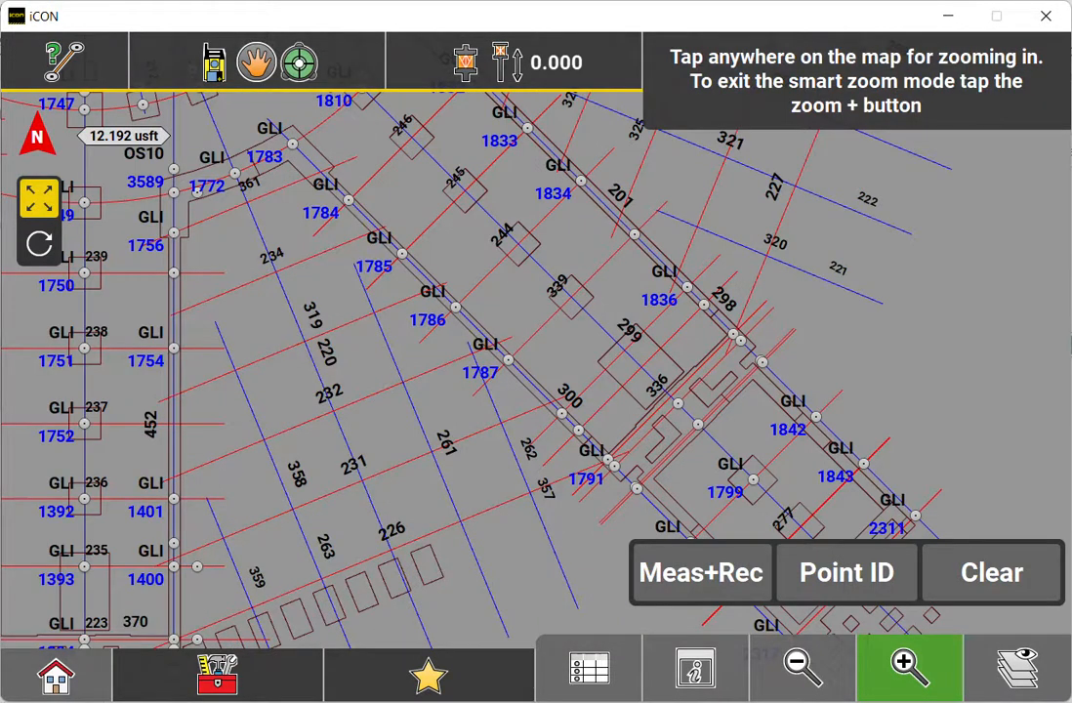
left_click_drag(537, 351, 461, 403)
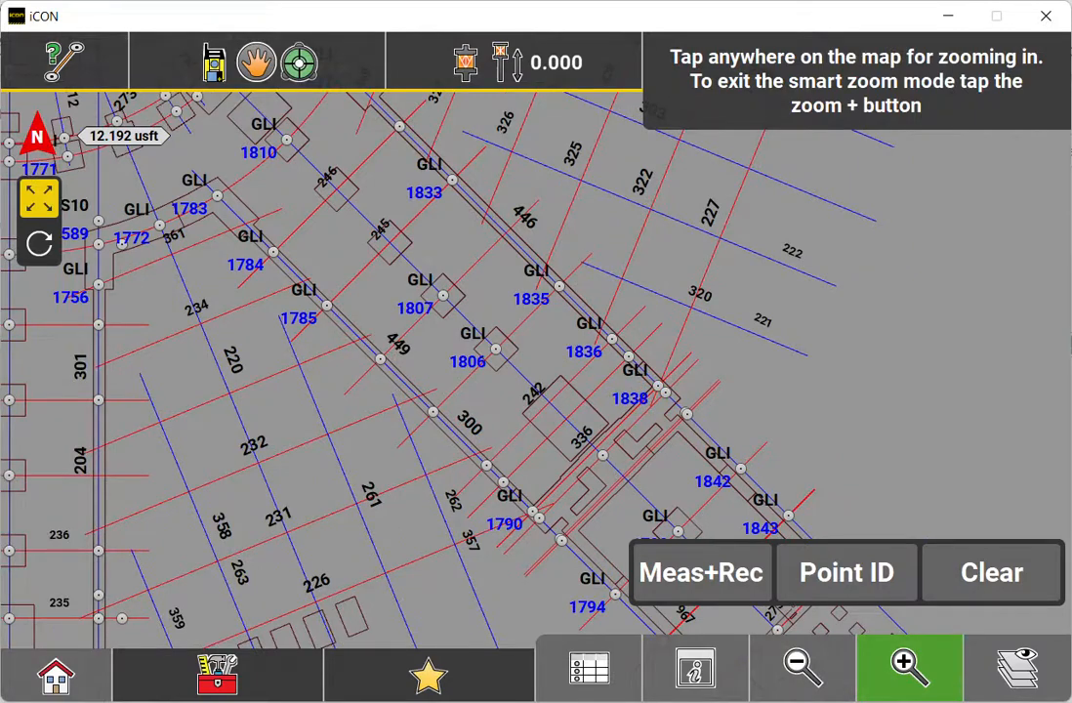
left_click(334, 271)
left_click_drag(647, 242, 424, 497)
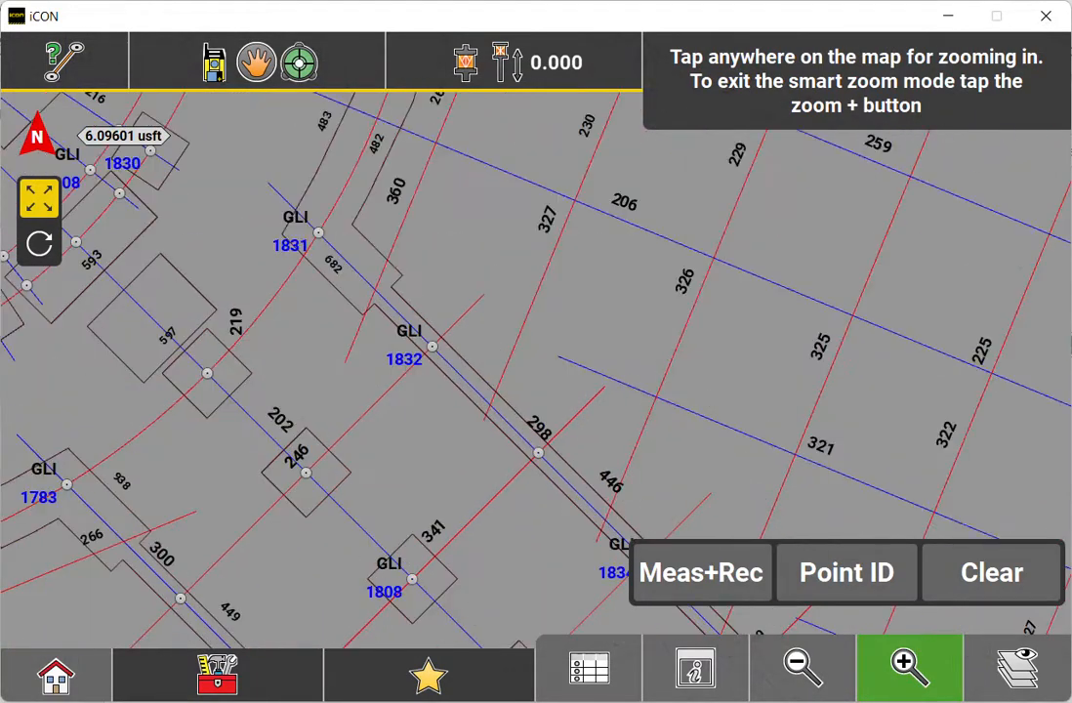
left_click_drag(586, 439, 421, 179)
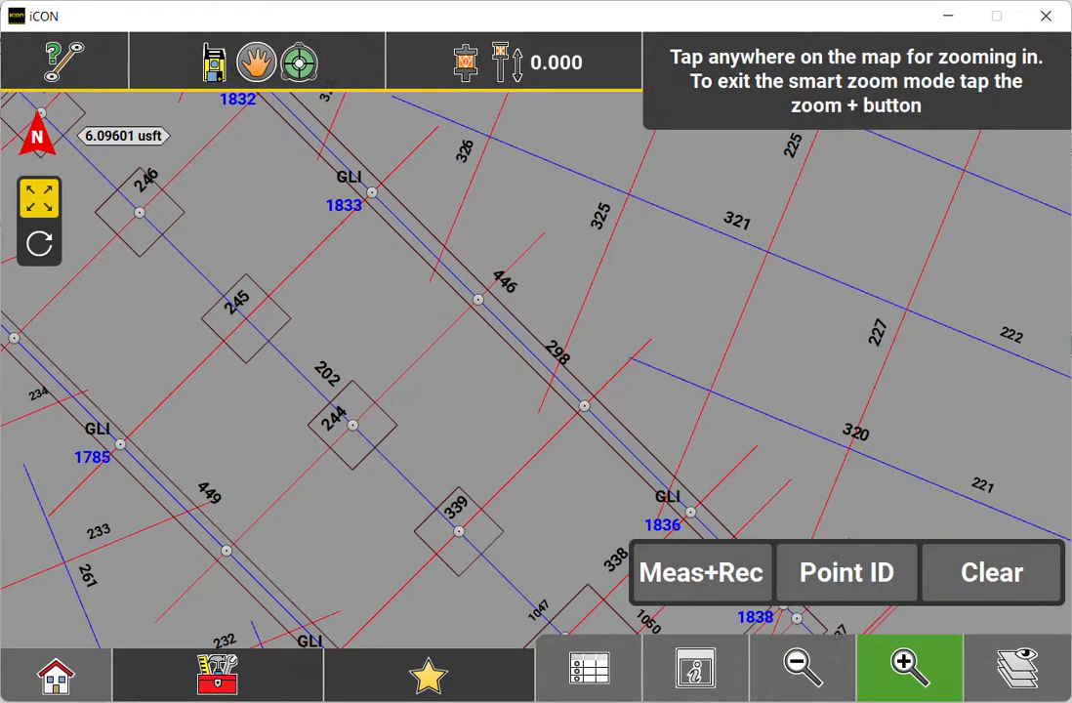
left_click_drag(585, 440, 380, 241)
left_click_drag(586, 439, 462, 232)
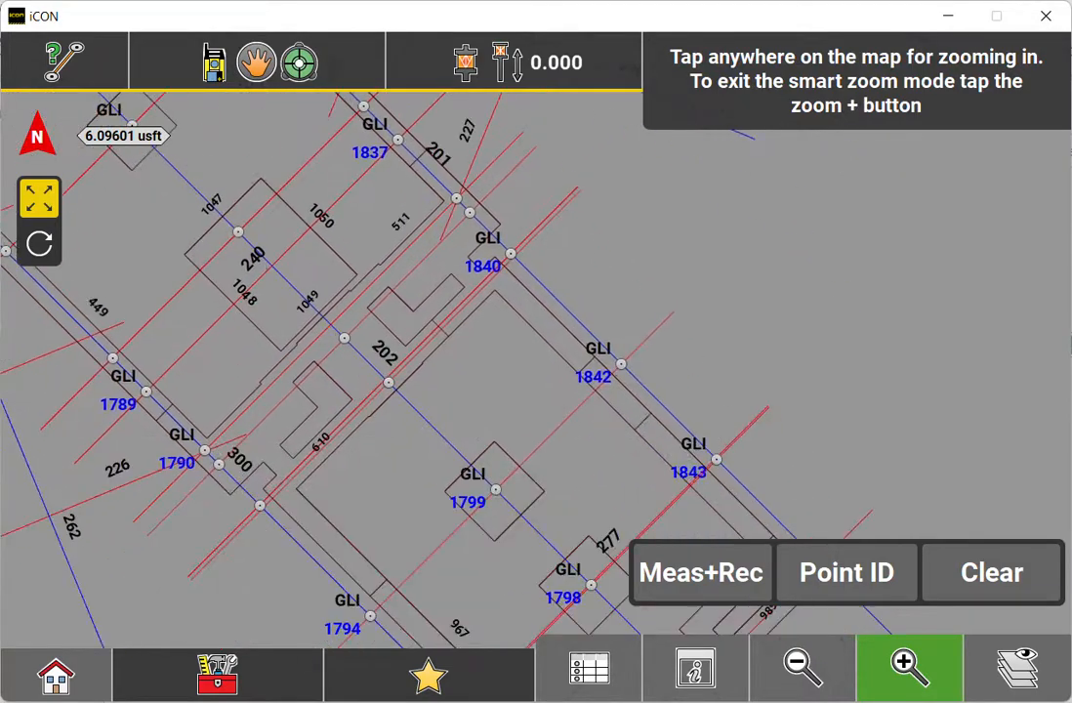
Step: Open the Point Creation function of the Sketching application and switch it to intersections of points, lines or arcs
left_click_drag(342, 244, 684, 530)
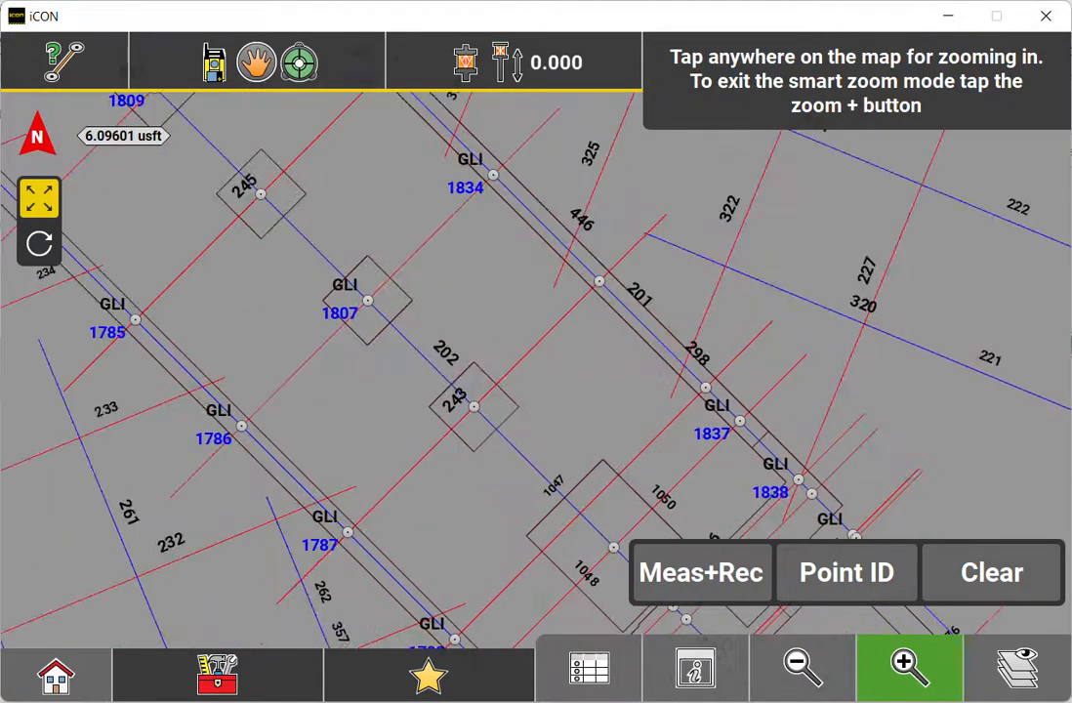
left_click_drag(390, 273, 684, 525)
left_click_drag(193, 352, 407, 548)
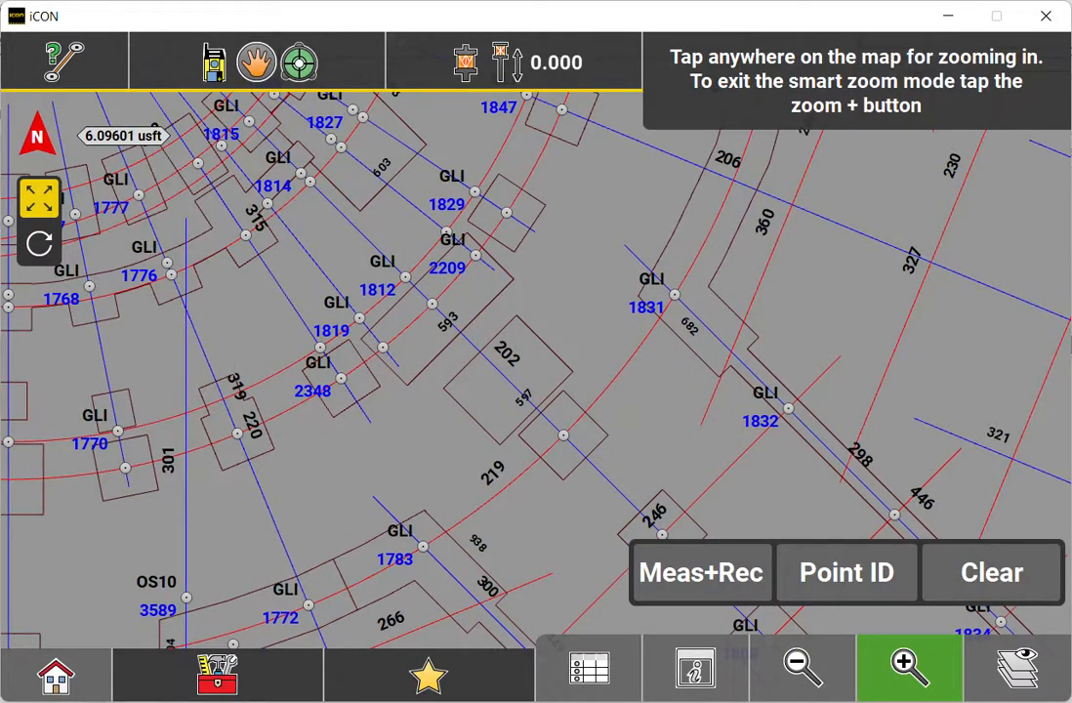
left_click(909, 668)
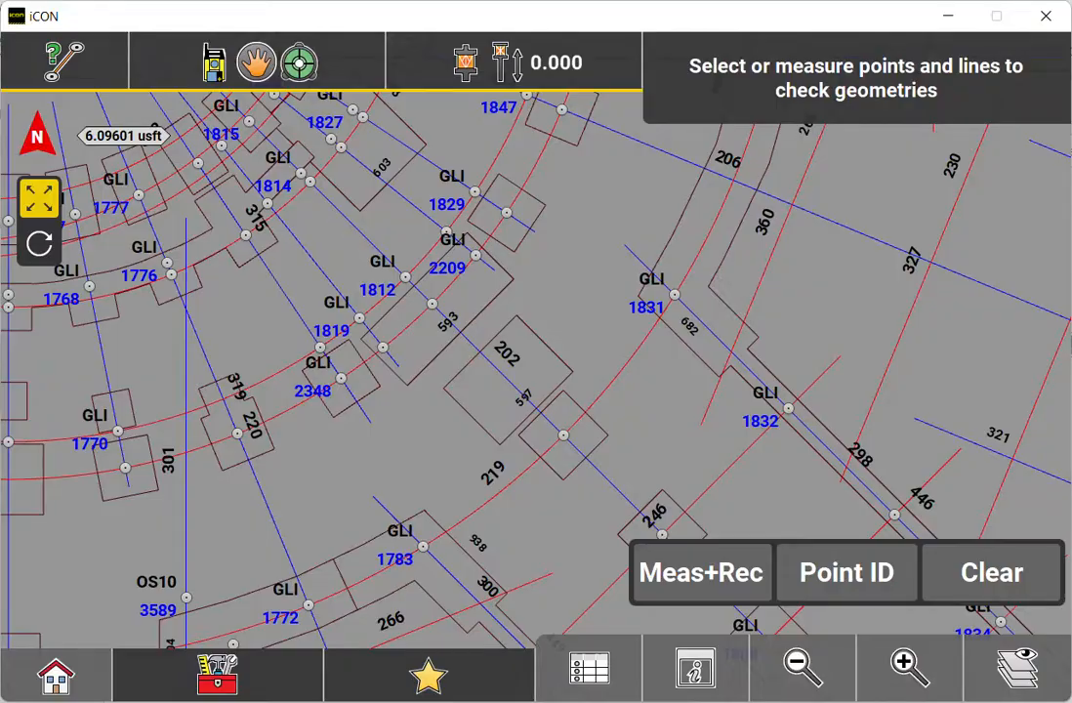
left_click(56, 674)
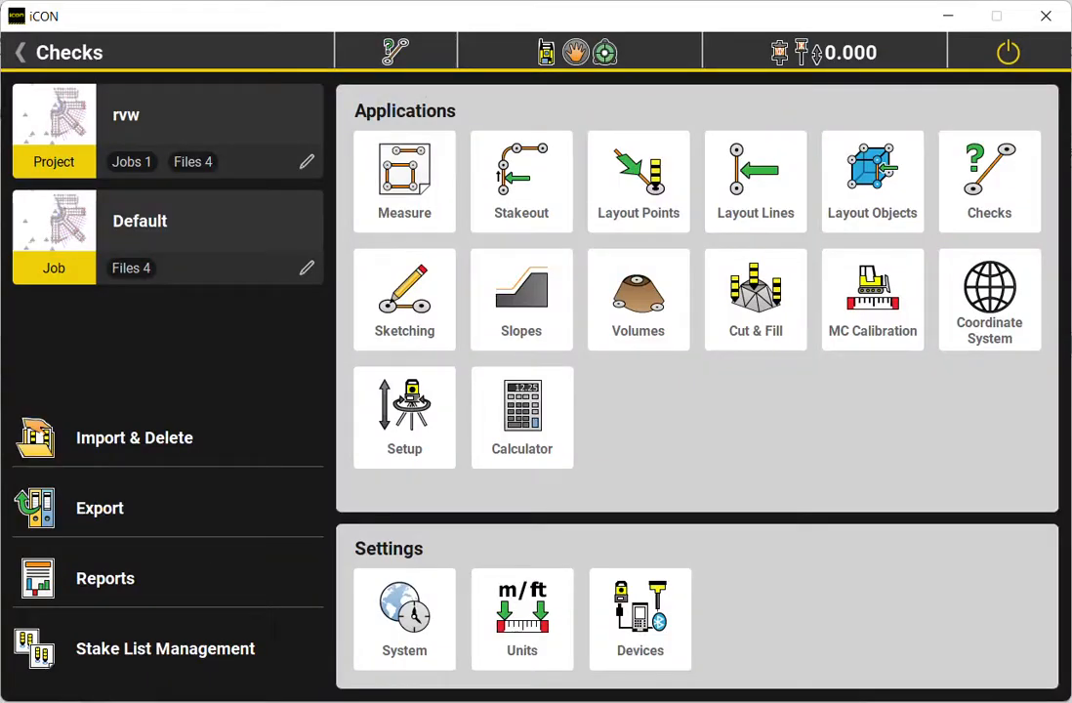
left_click(404, 299)
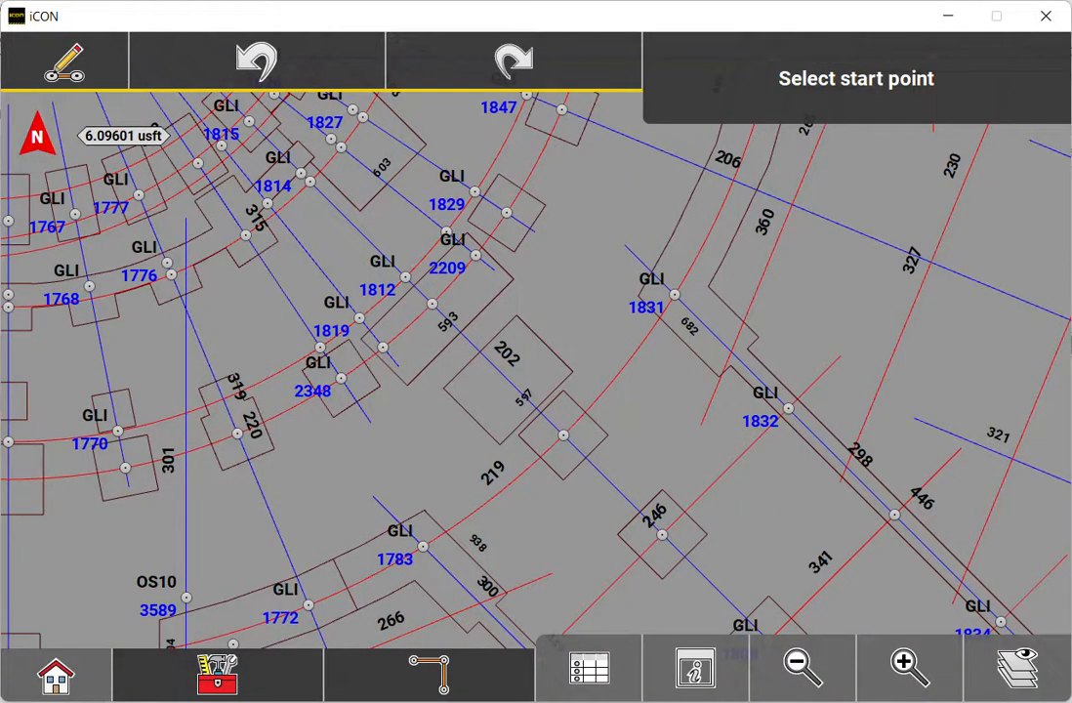
left_click(429, 673)
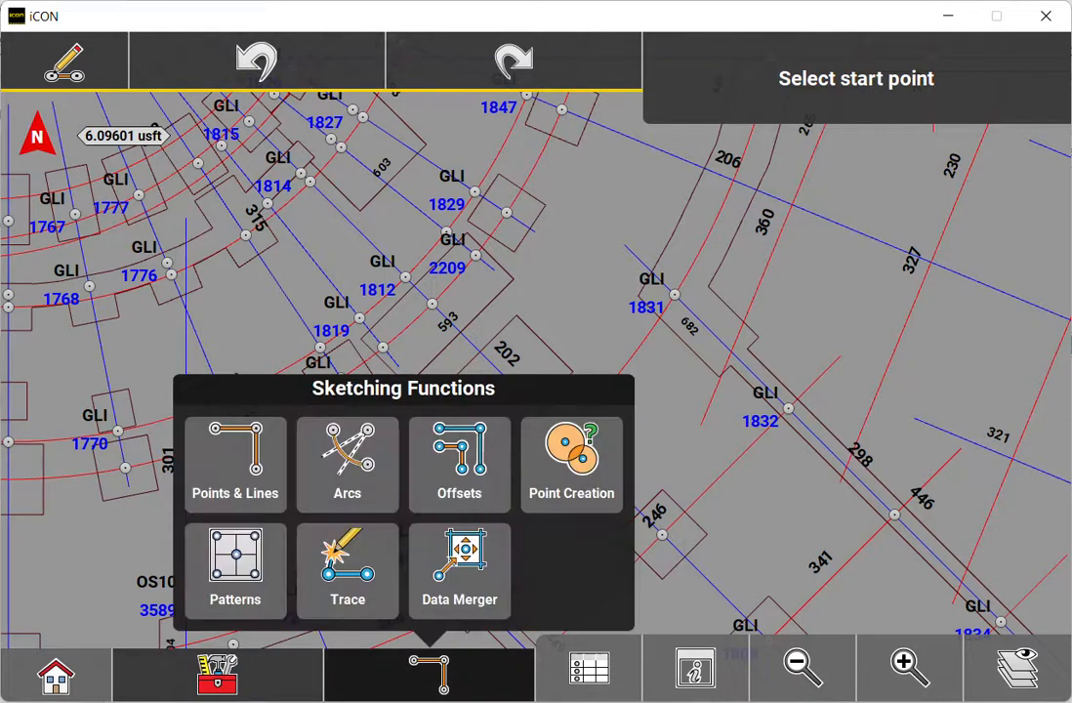
left_click(572, 464)
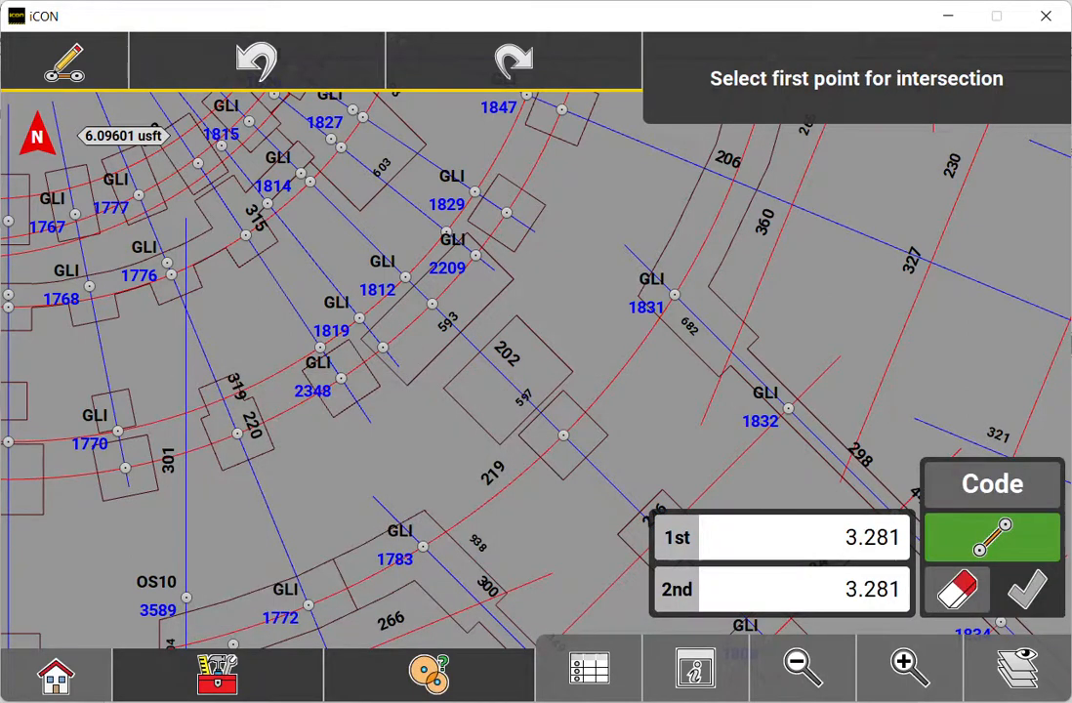
left_click(217, 673)
left_click(407, 356)
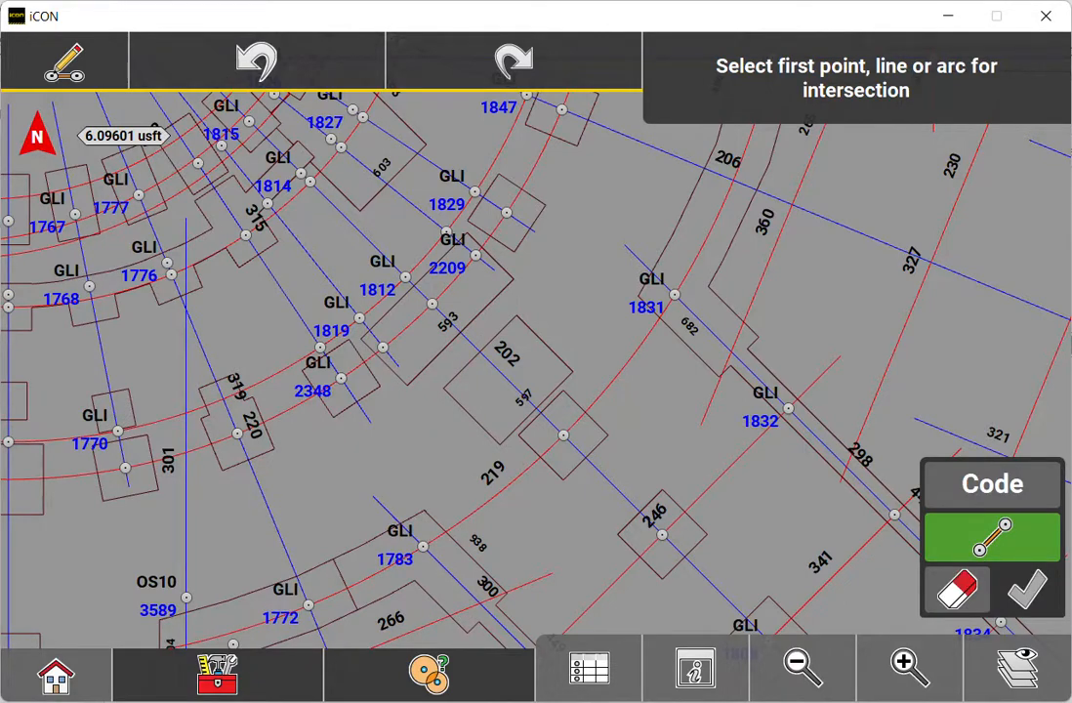
Step: Start a new code for the intersection points and name it gli
left_click(992, 484)
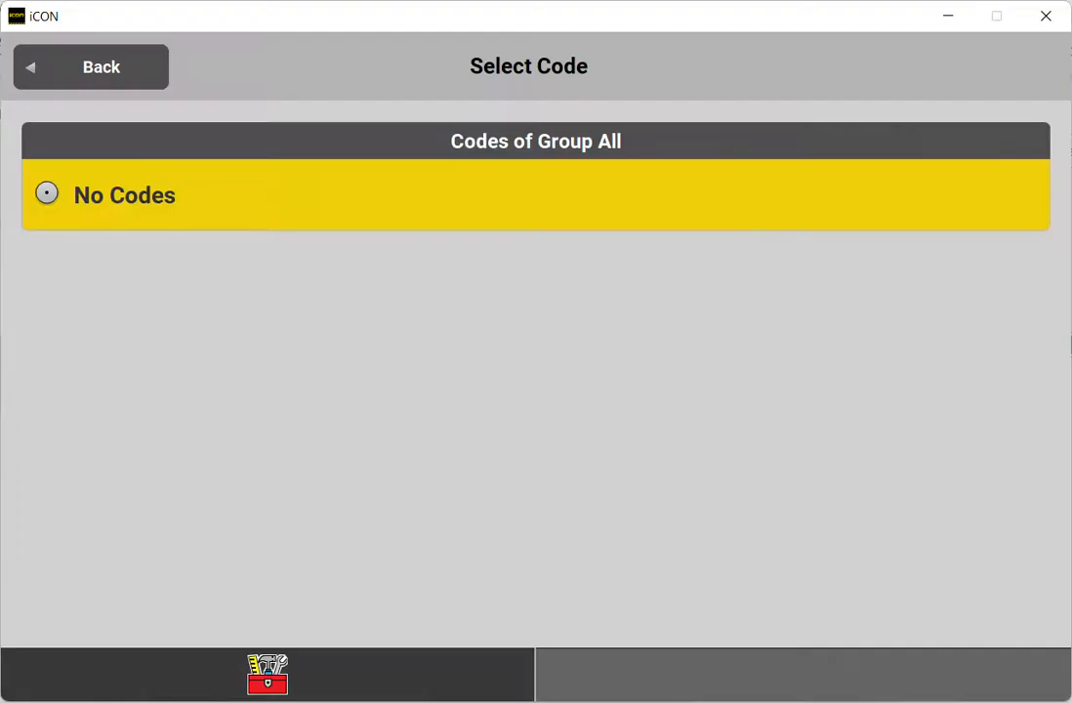
left_click(267, 674)
left_click(98, 459)
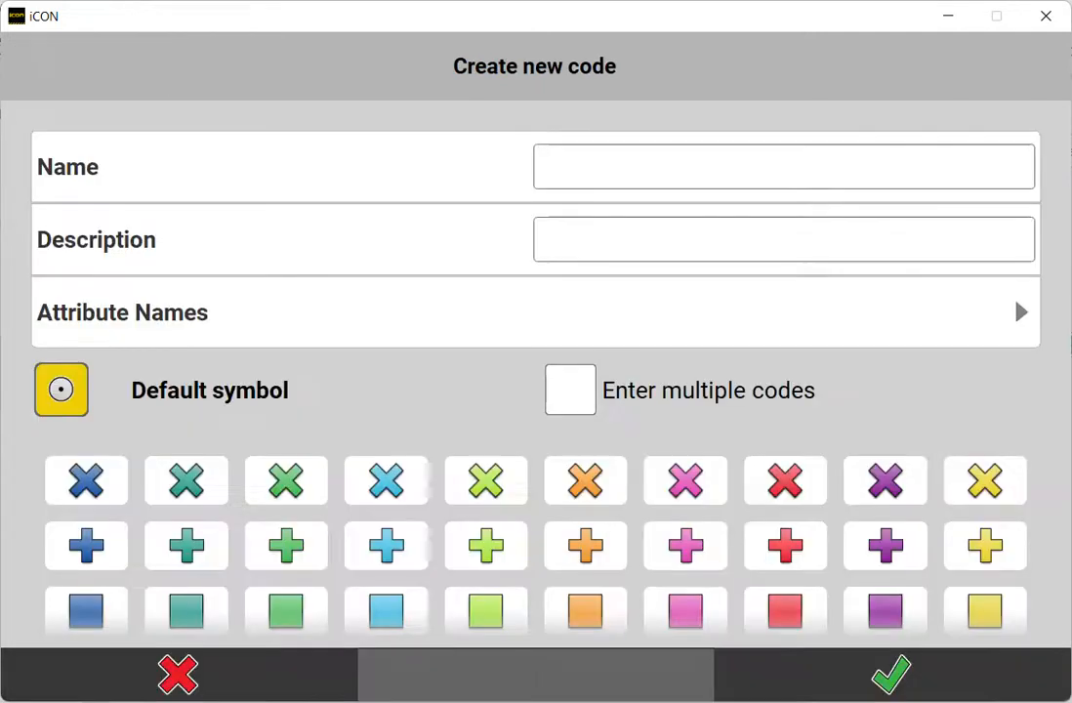
left_click(783, 166)
type("g")
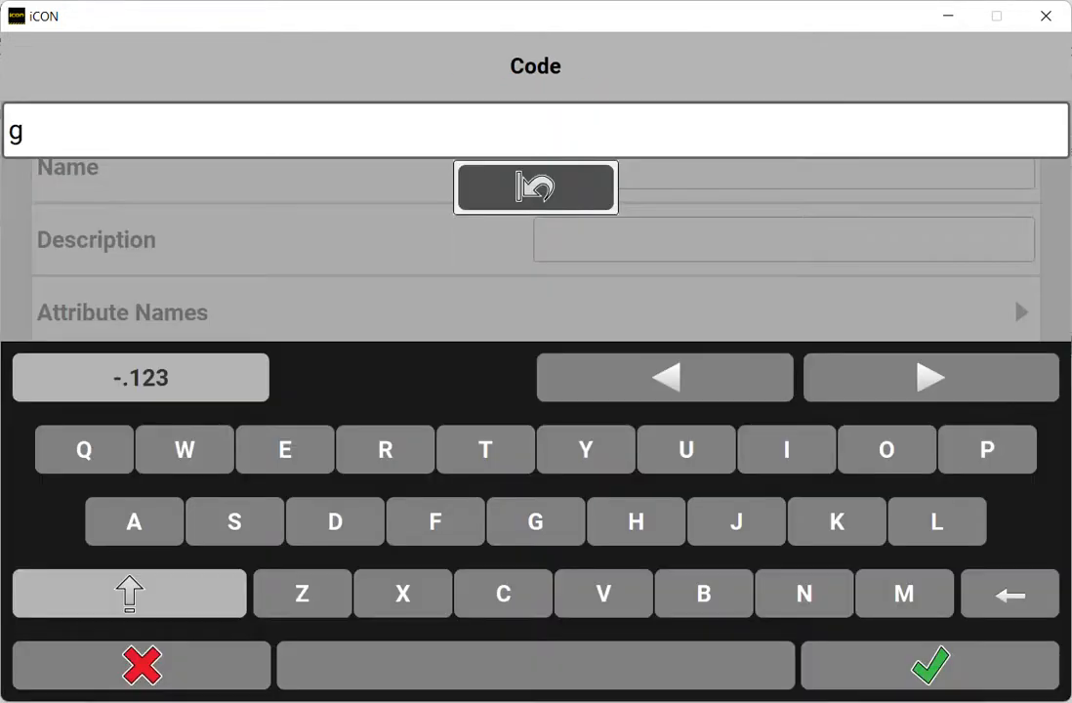
type("li")
key("Return")
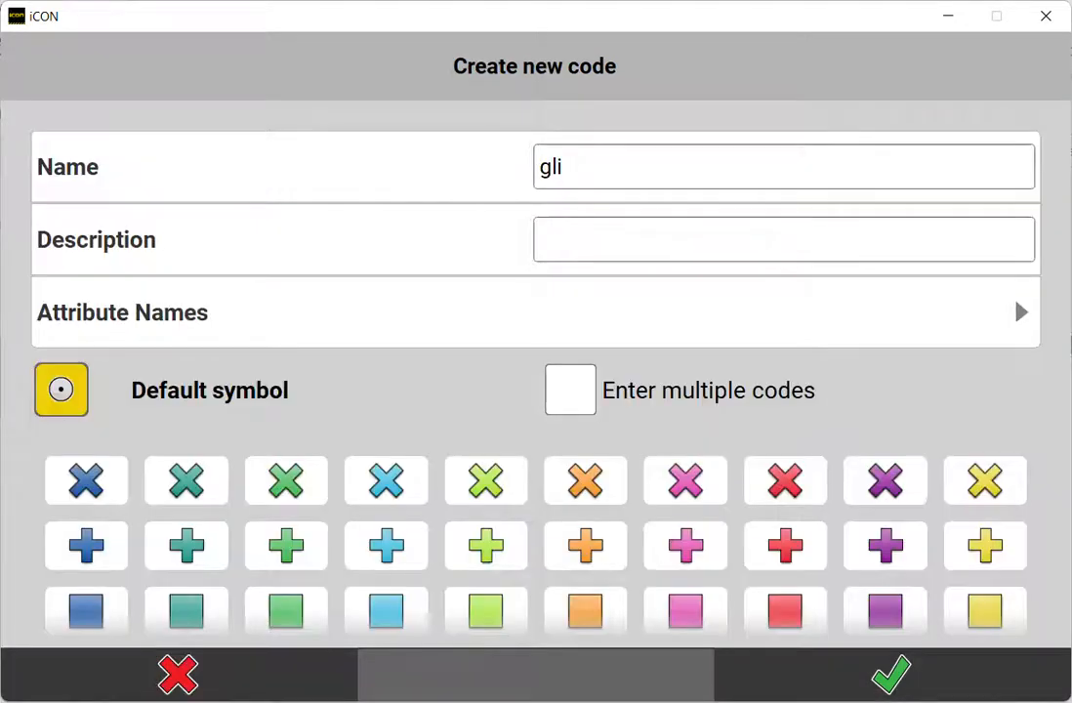
Step: Give the gli code the red square symbol with a round centre and save the code
scroll(869, 253, "down", 5)
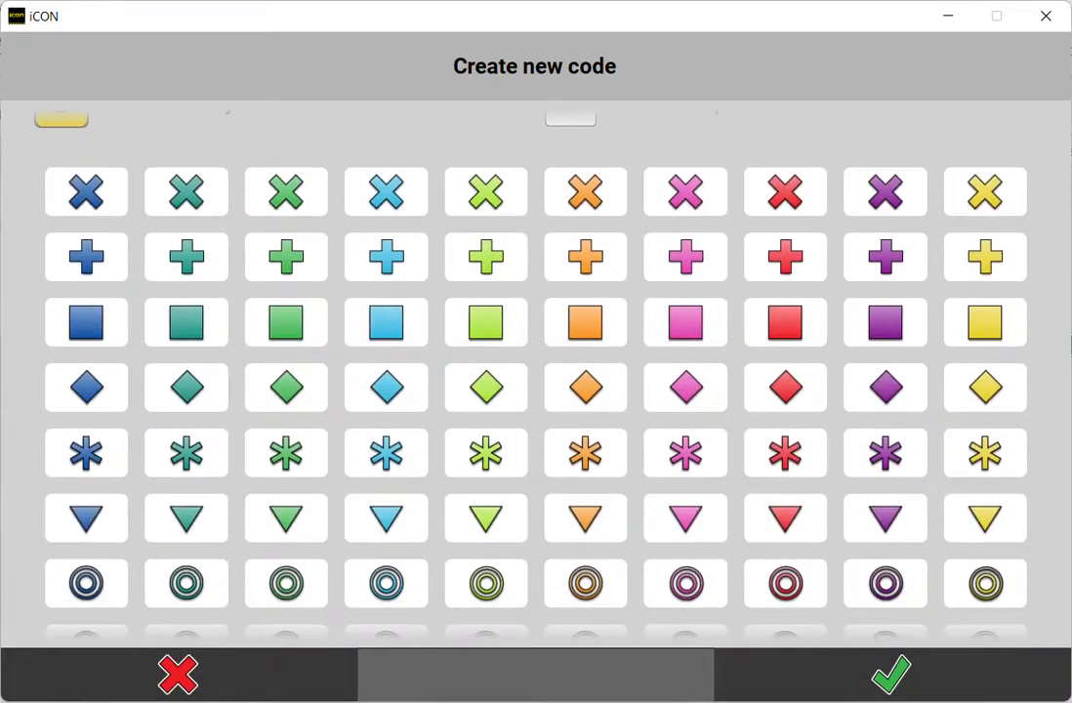
scroll(535, 371, "down", 3)
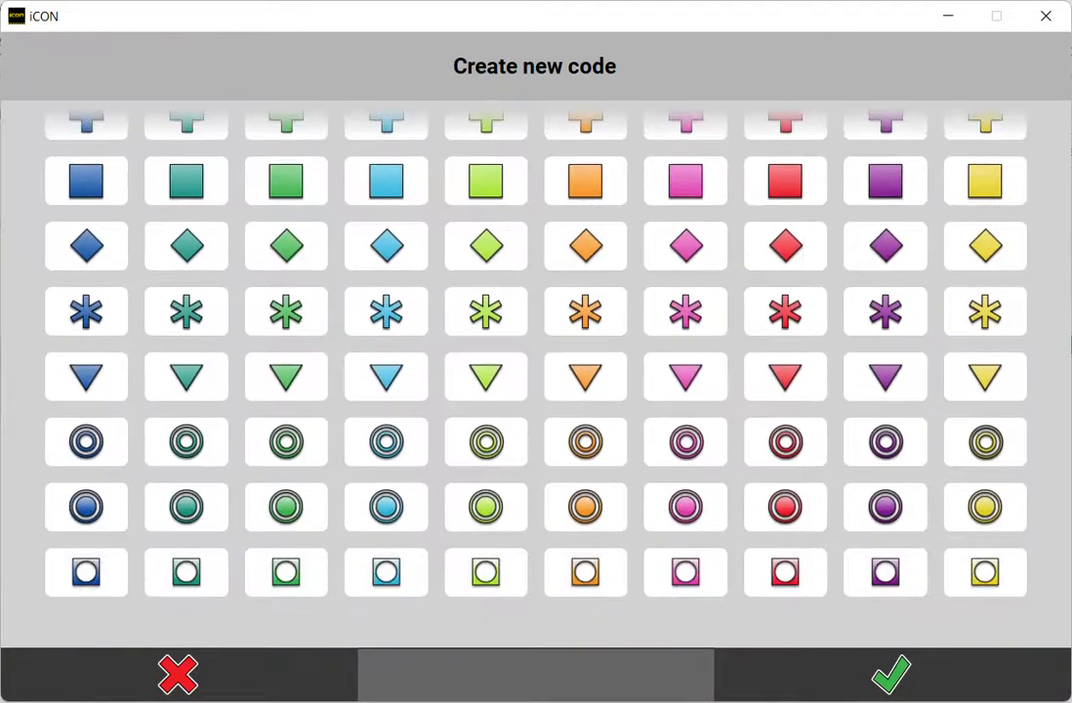
left_click(785, 572)
left_click(890, 674)
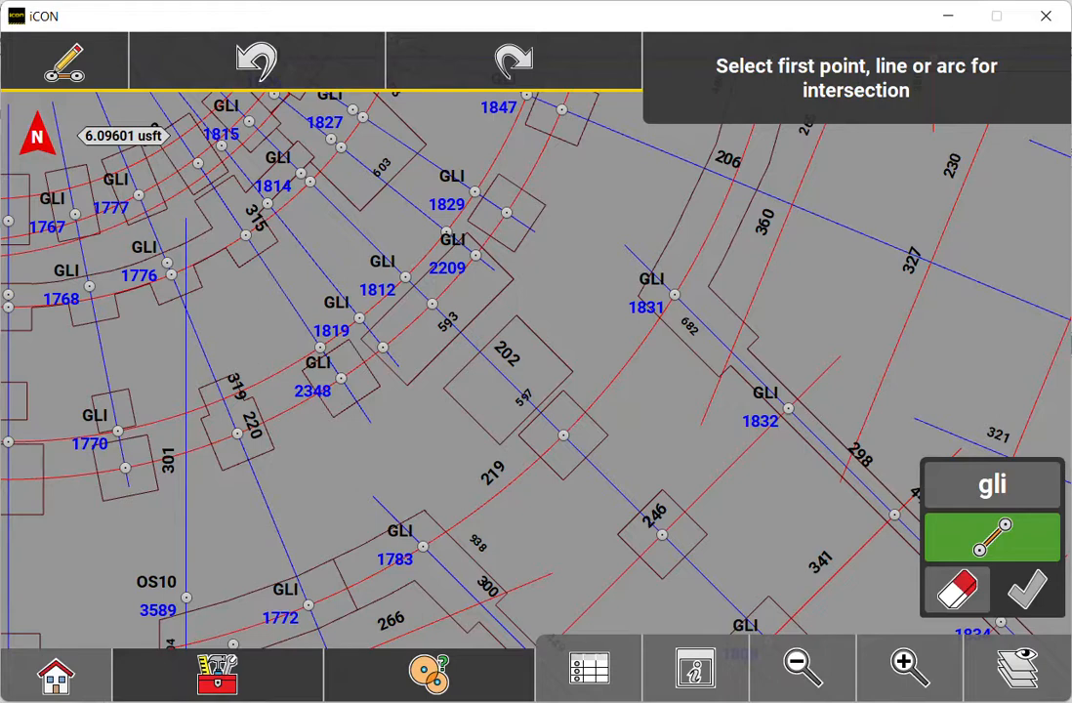
Step: Store a gli point where building edge 680 crosses the red grid line, with line creation between points turned off
scroll(536, 367, "up", 1)
left_click_drag(536, 367, 380, 562)
left_click(773, 451)
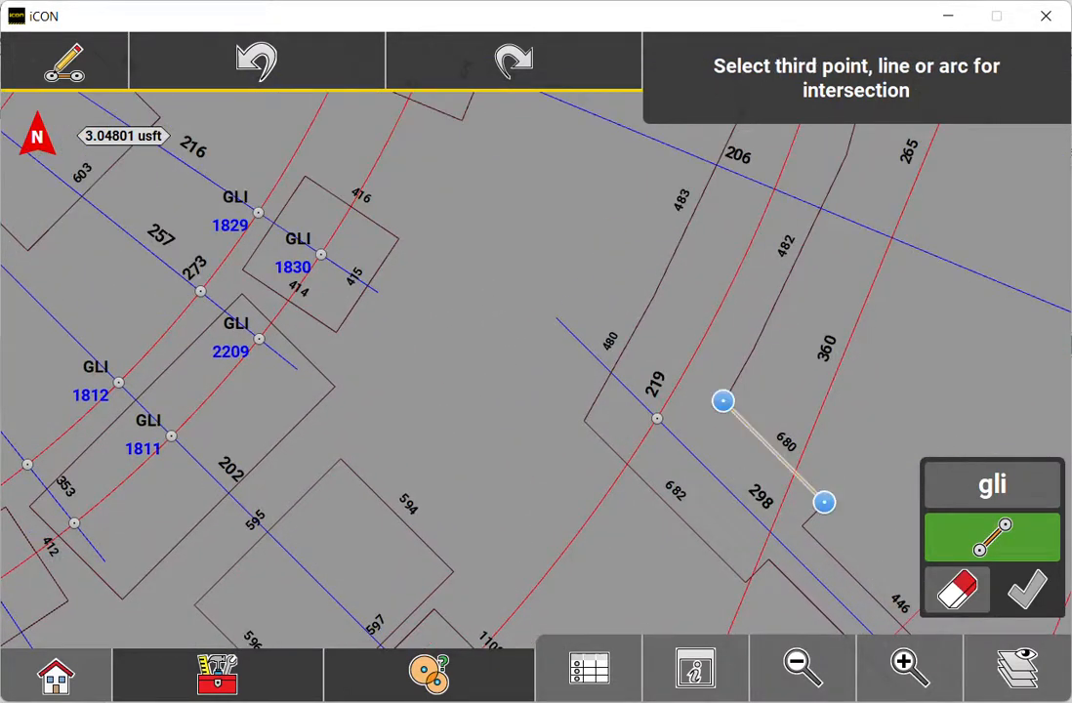
left_click(846, 348)
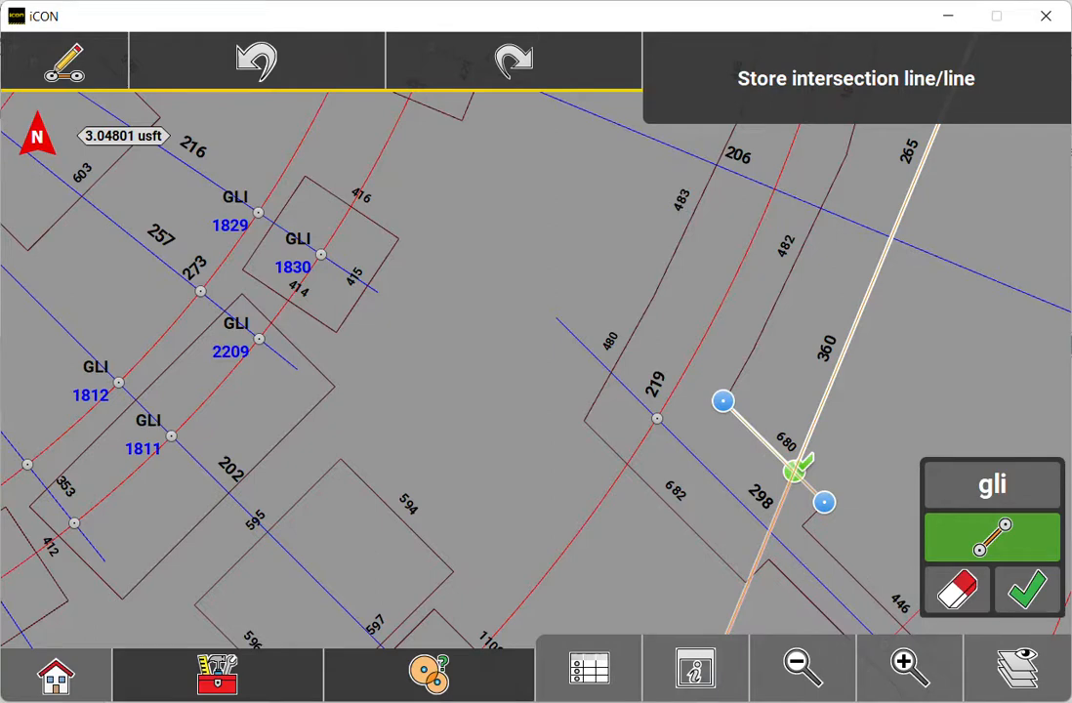
left_click(992, 537)
left_click(1028, 589)
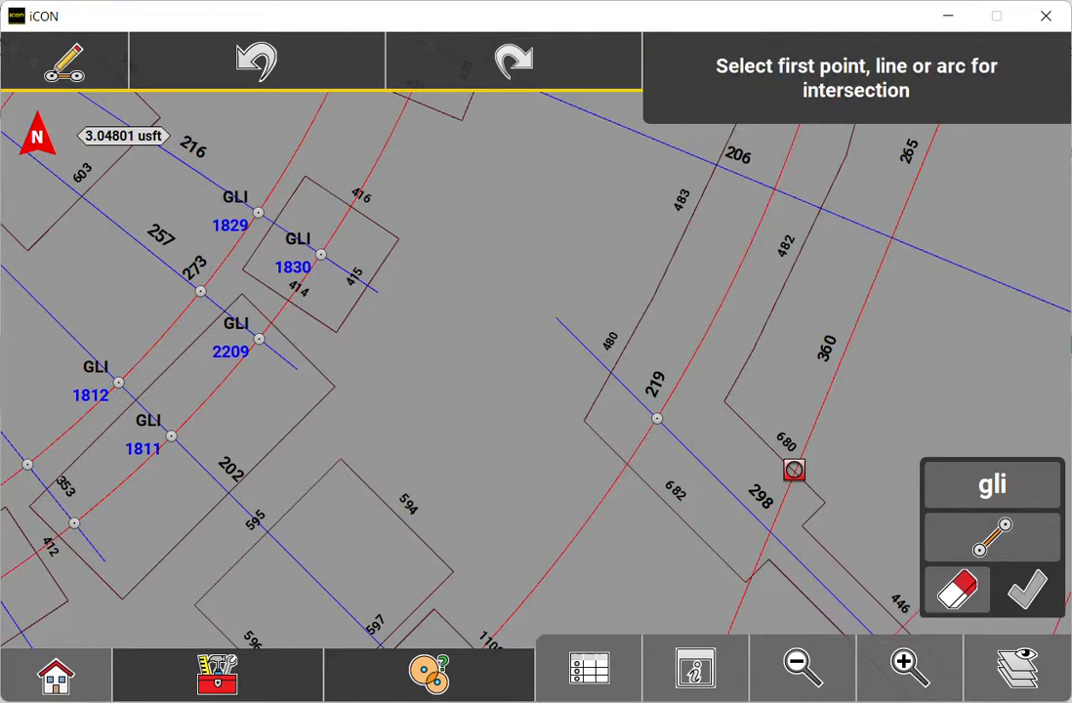
Step: Open the layer visibility settings and hide the Riverview_grid intersections.txt reference model
left_click(1018, 670)
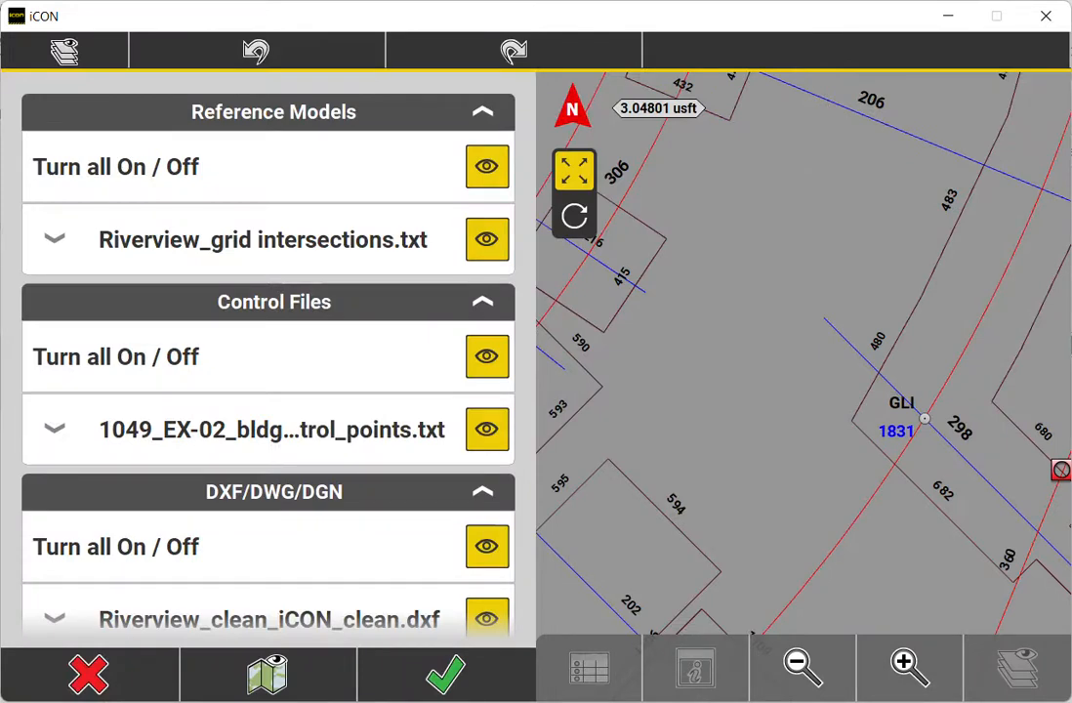
left_click(802, 668)
left_click(801, 668)
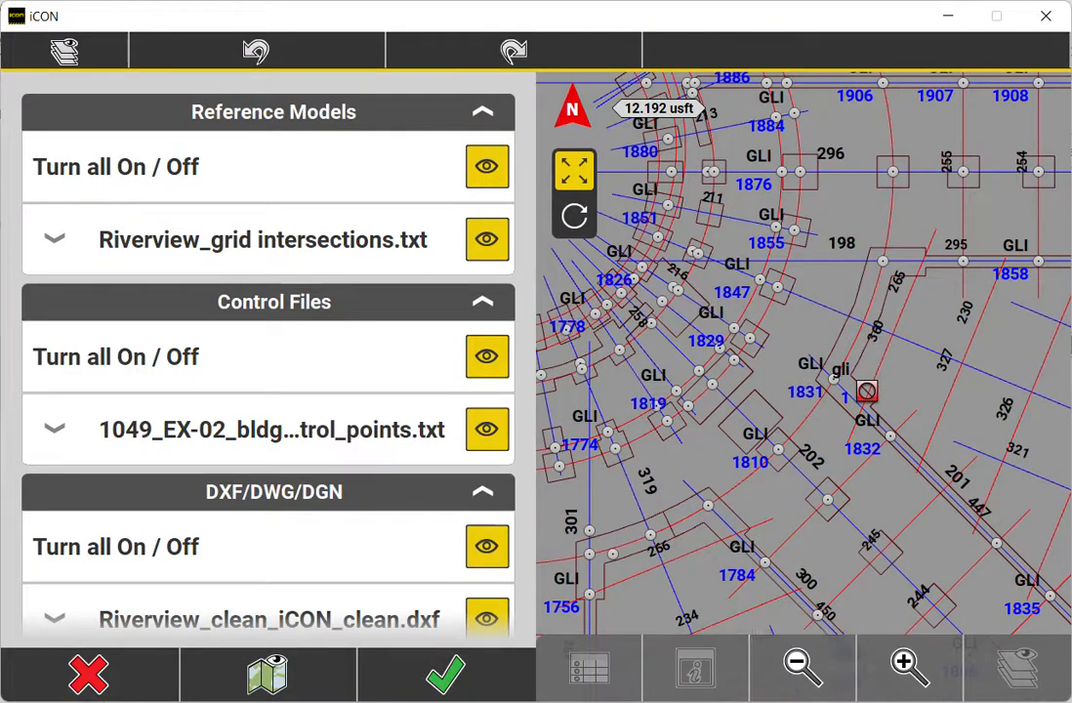
left_click(801, 668)
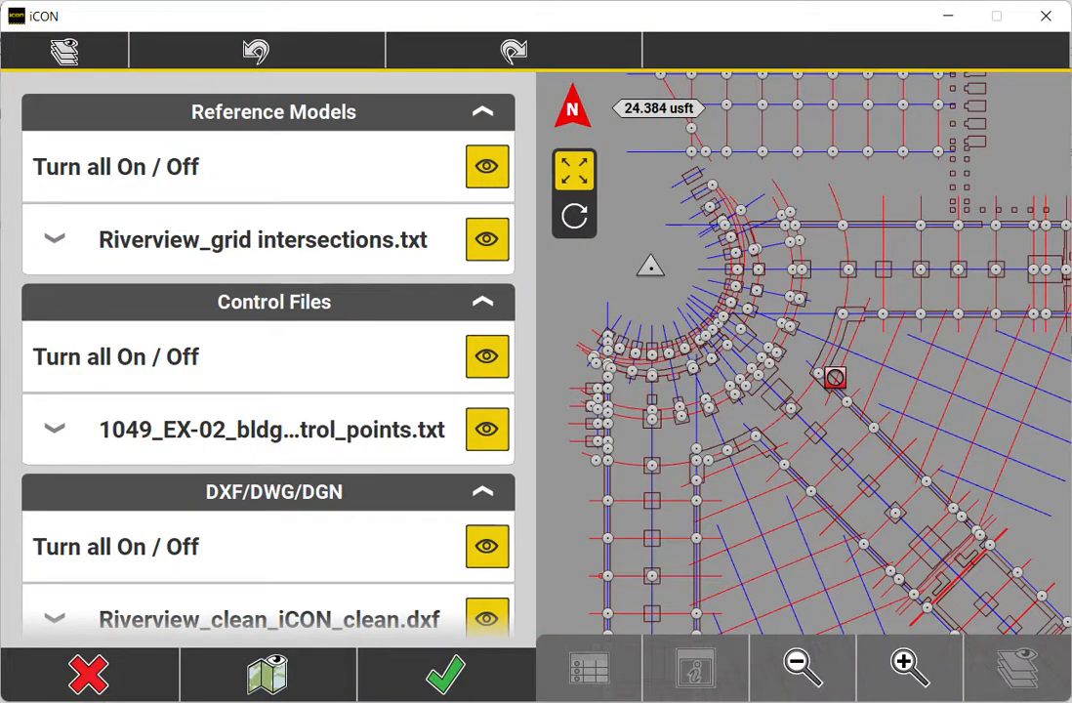
scroll(268, 361, "down", 3)
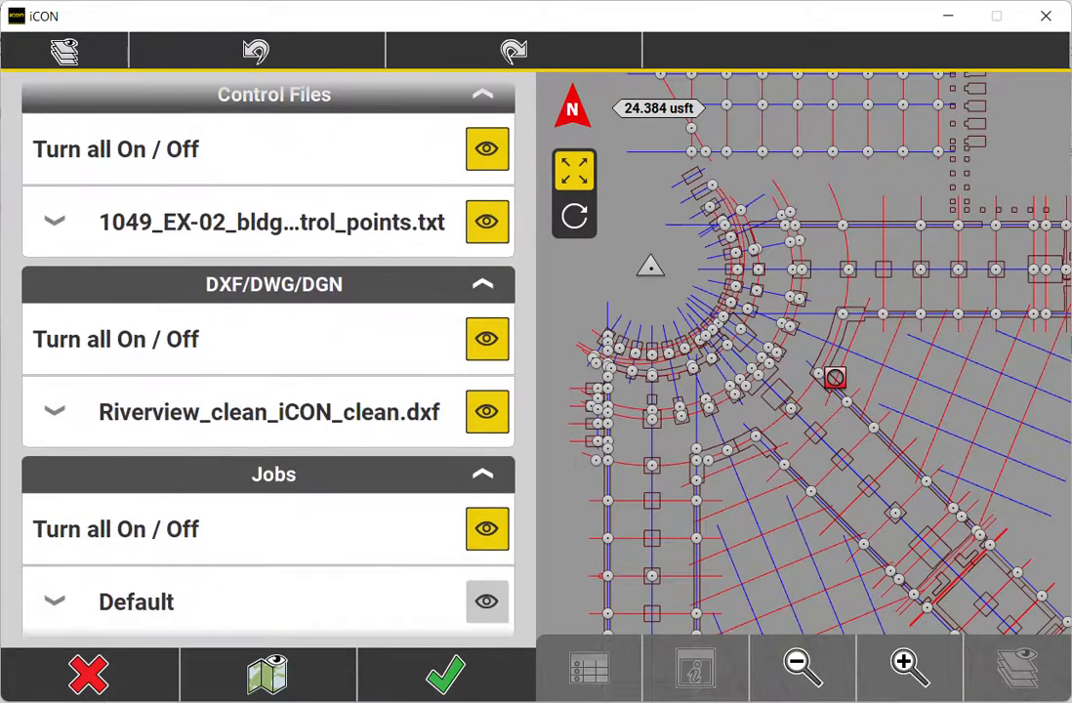
scroll(269, 361, "up", 3)
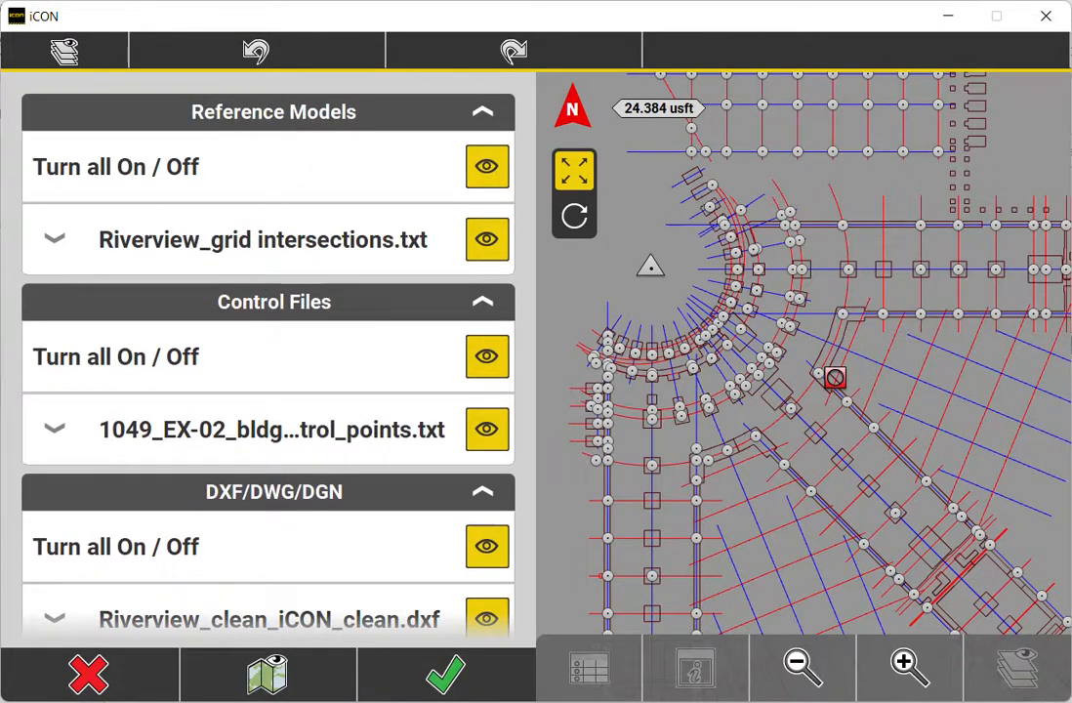
left_click(486, 239)
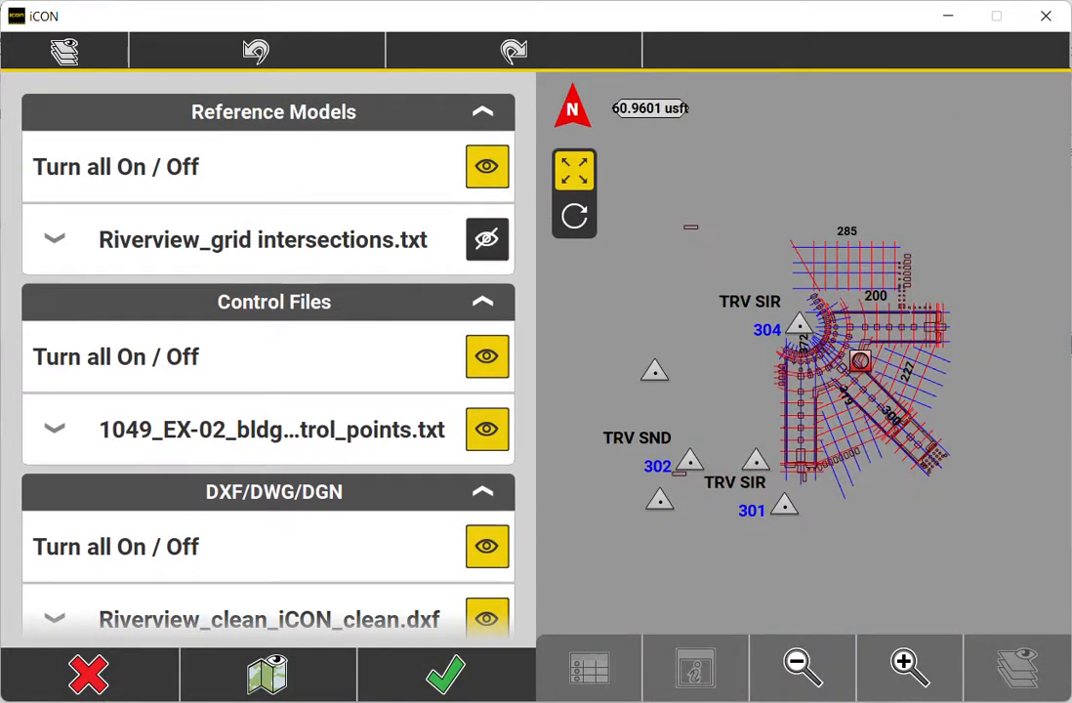
Step: Expand the layers of Riverview_clean_iCON_clean.dxf and hide S_FNDN and 0_Insert
scroll(269, 361, "down", 2)
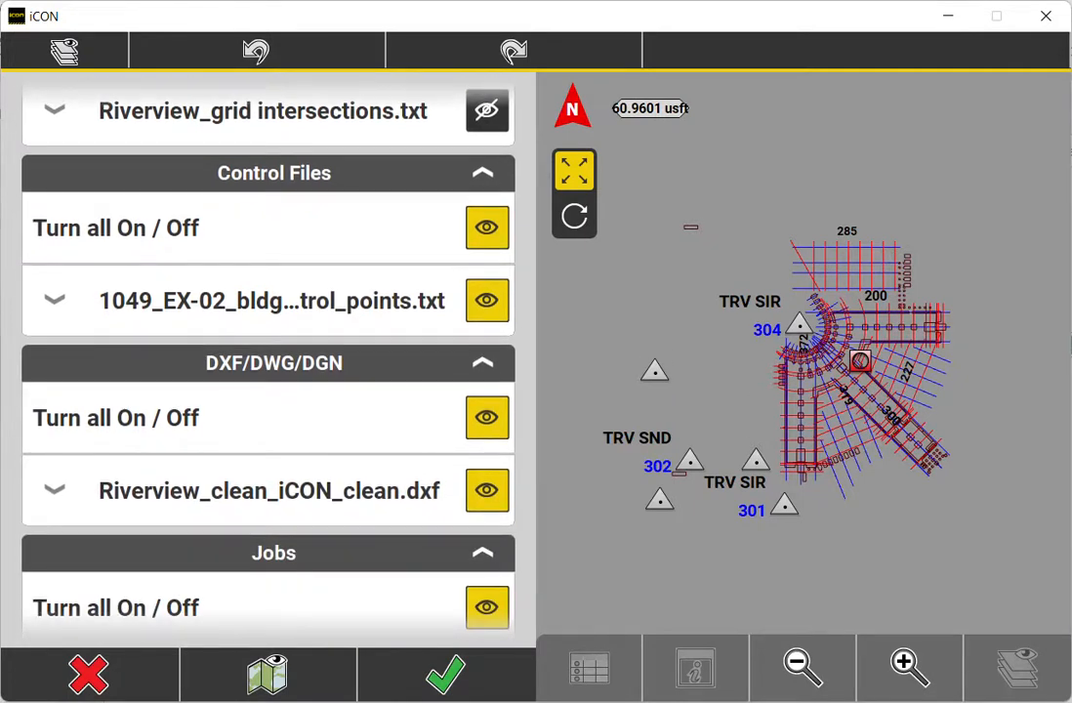
left_click(54, 490)
scroll(269, 361, "down", 3)
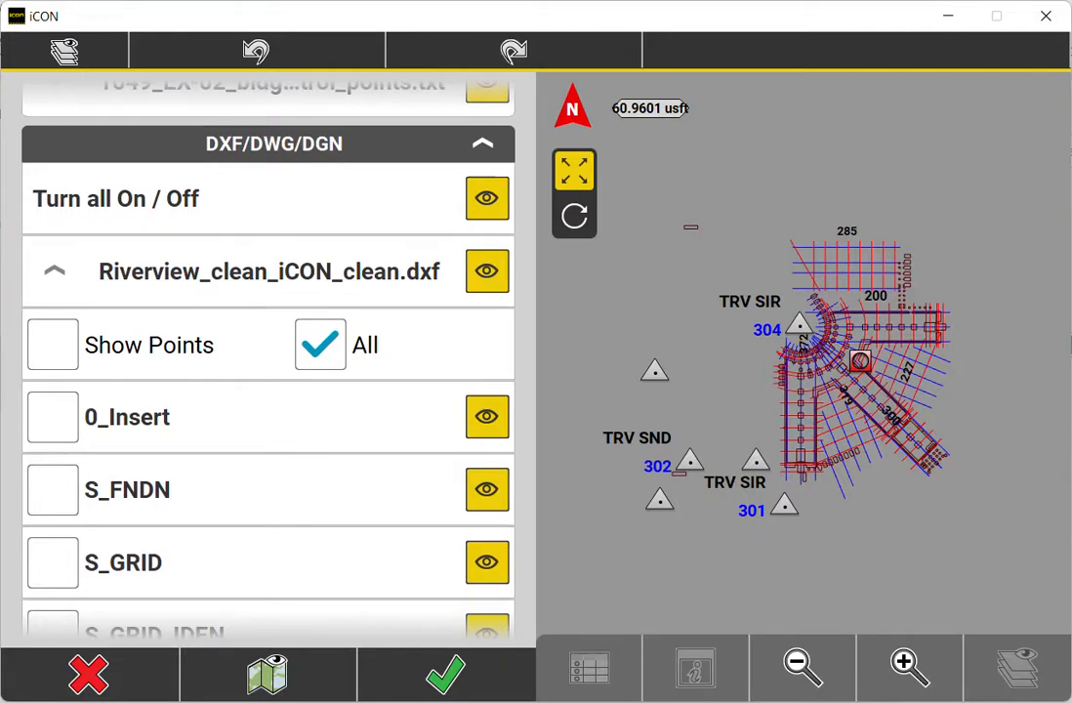
left_click(903, 664)
left_click(903, 664)
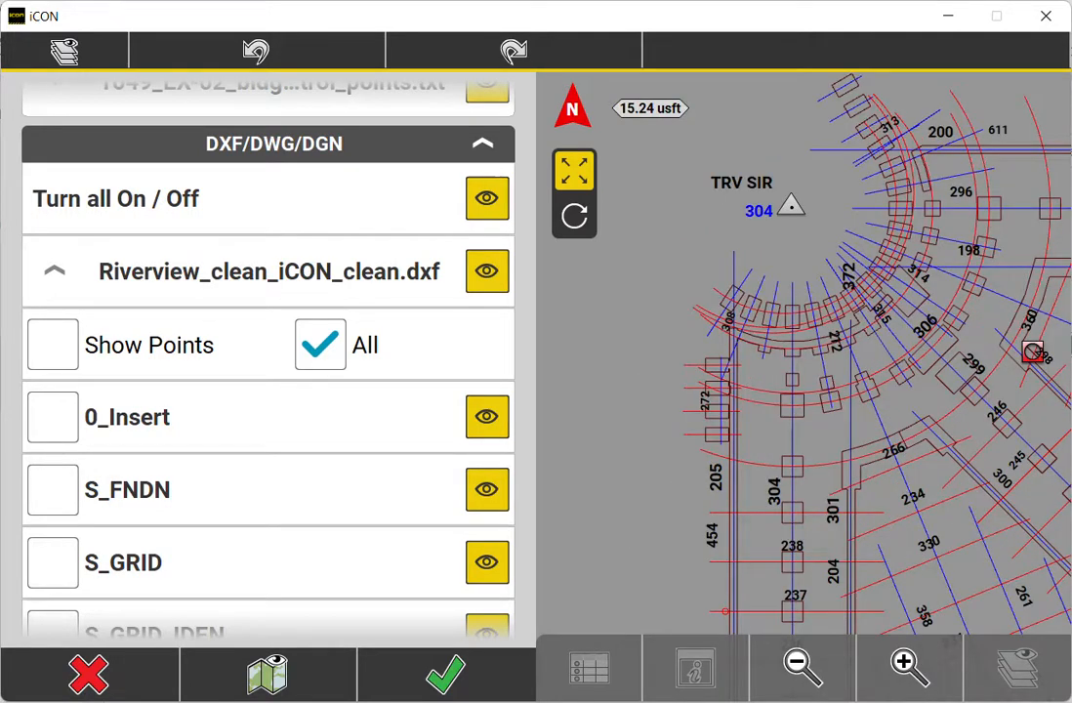
left_click(486, 489)
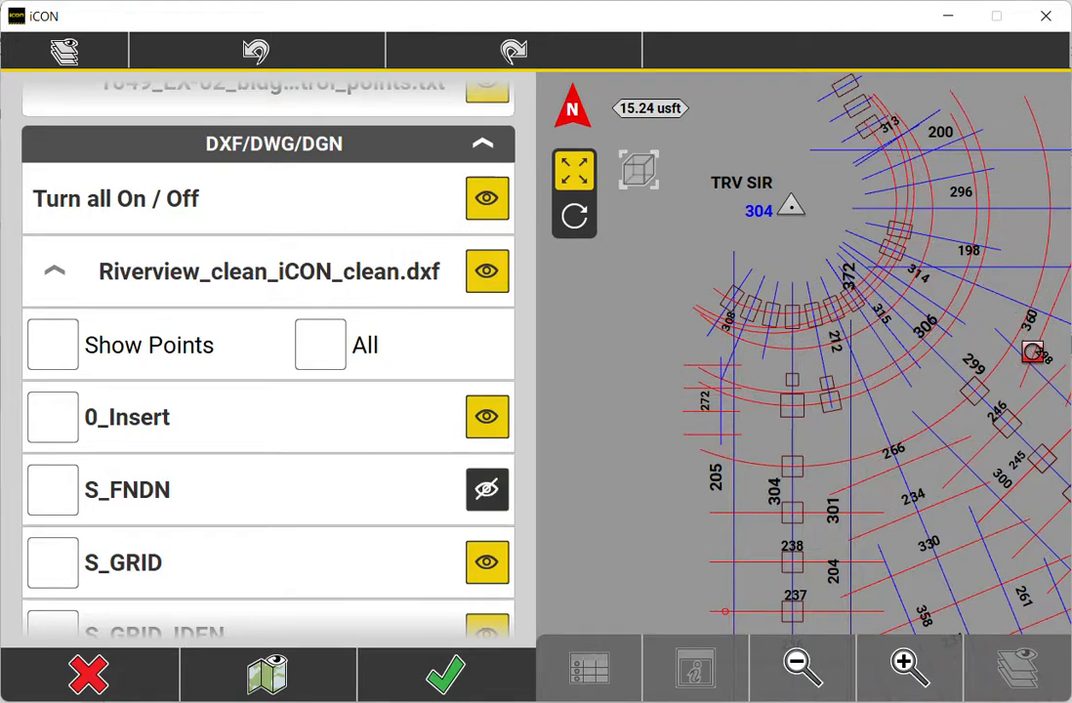
left_click(486, 417)
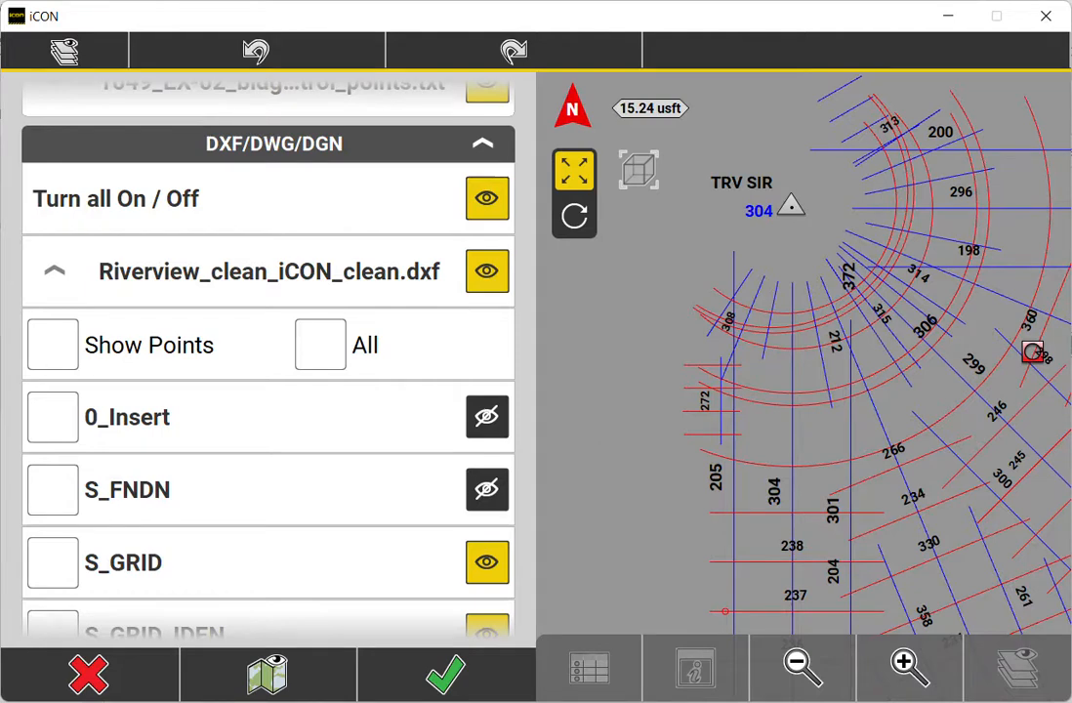
Step: Inspect the remaining grid lines around the diagonal wing and hide the S_GRID_IDEN layer
left_click_drag(804, 352, 669, 421)
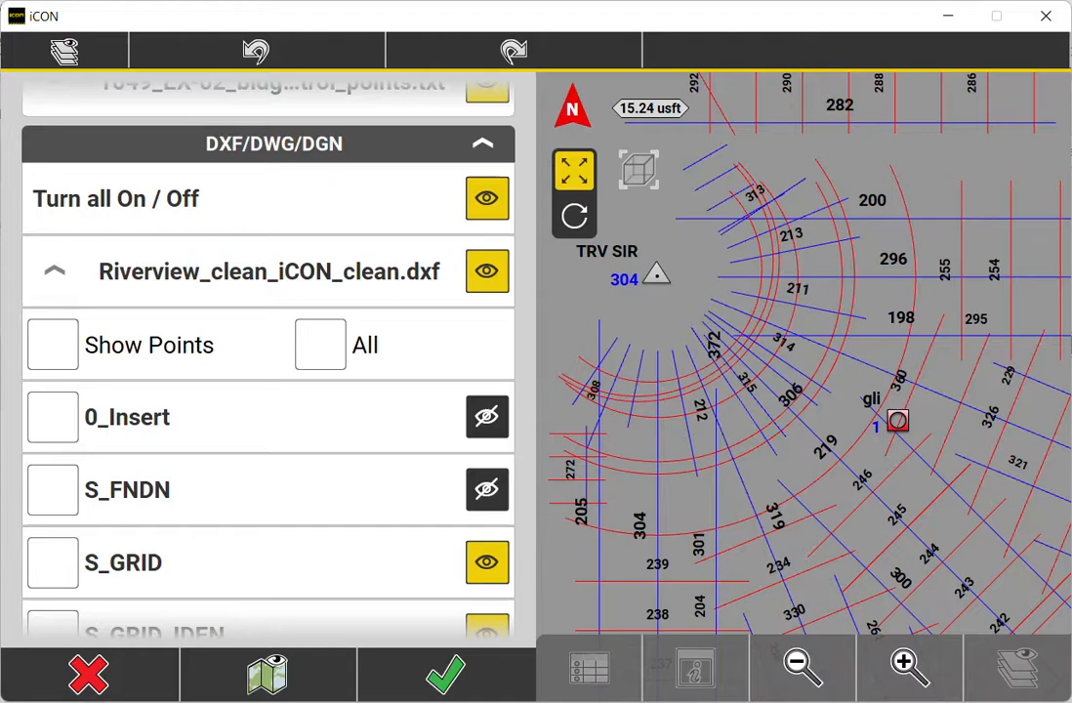
left_click_drag(804, 439, 789, 198)
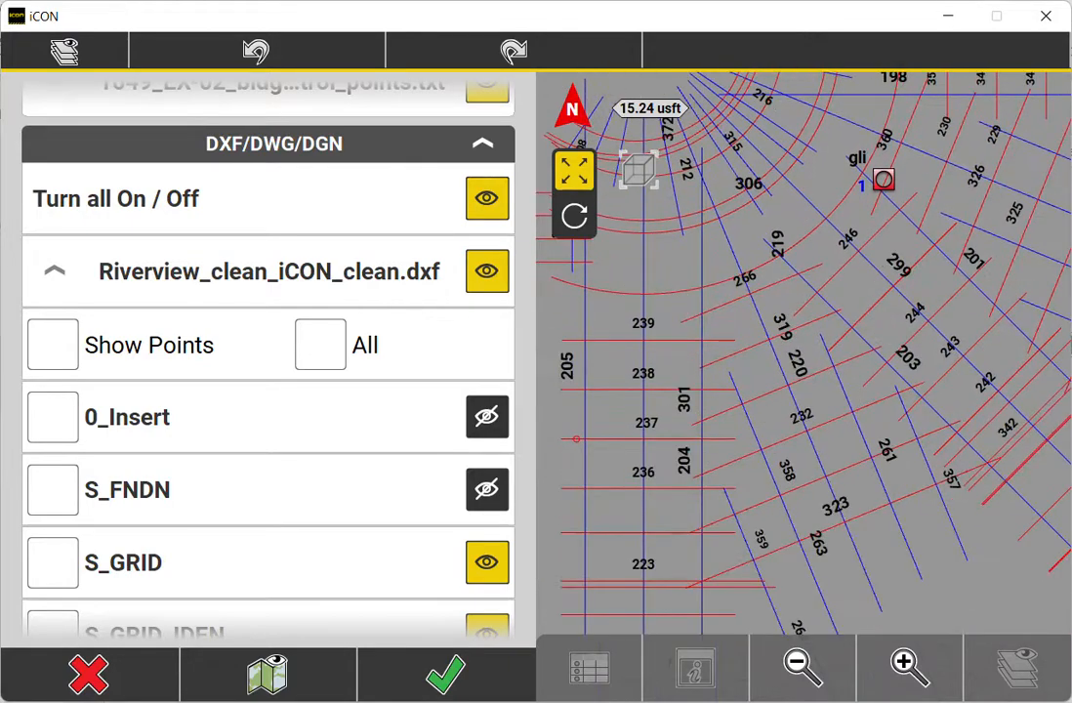
left_click_drag(804, 352, 712, 305)
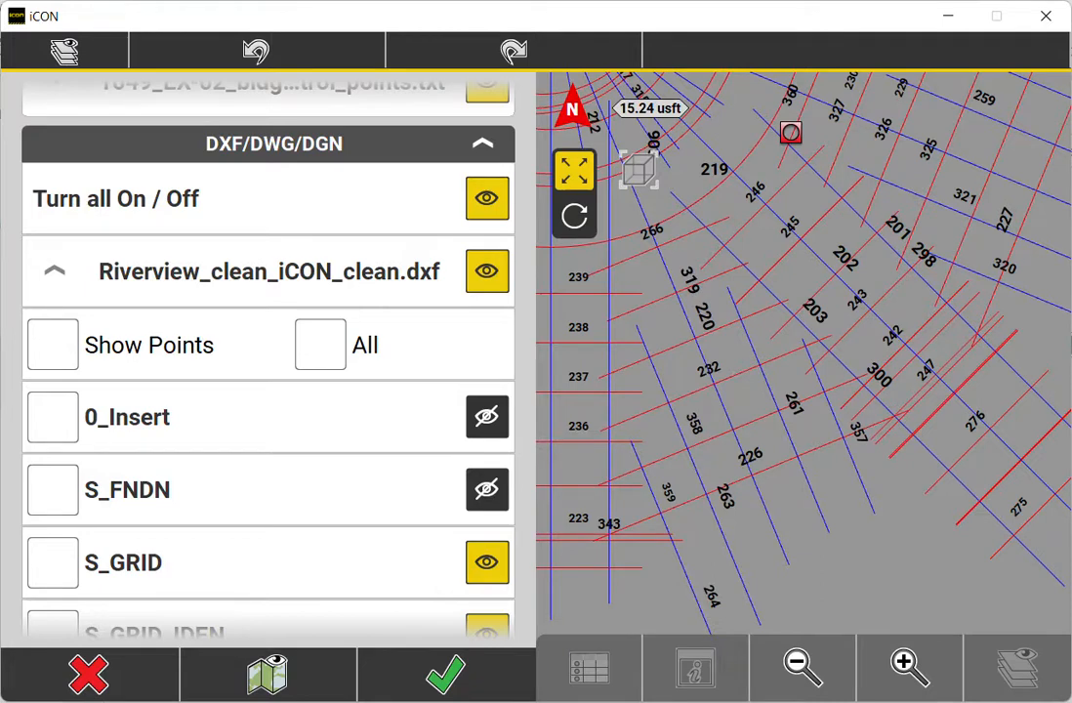
left_click_drag(268, 420, 268, 299)
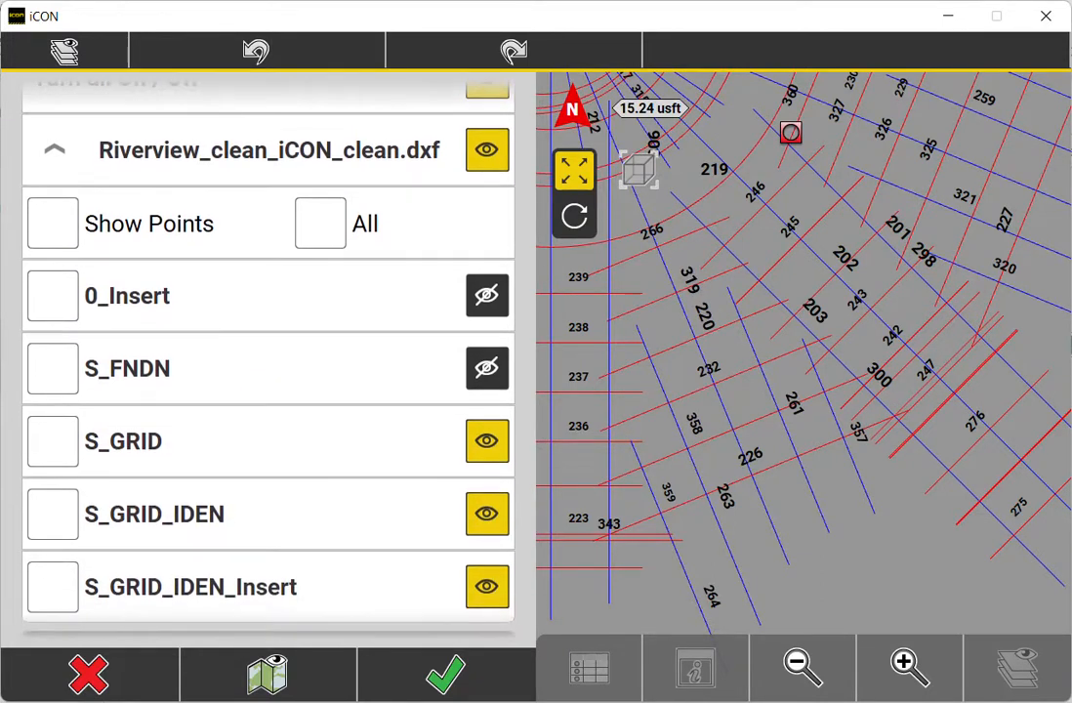
left_click(486, 514)
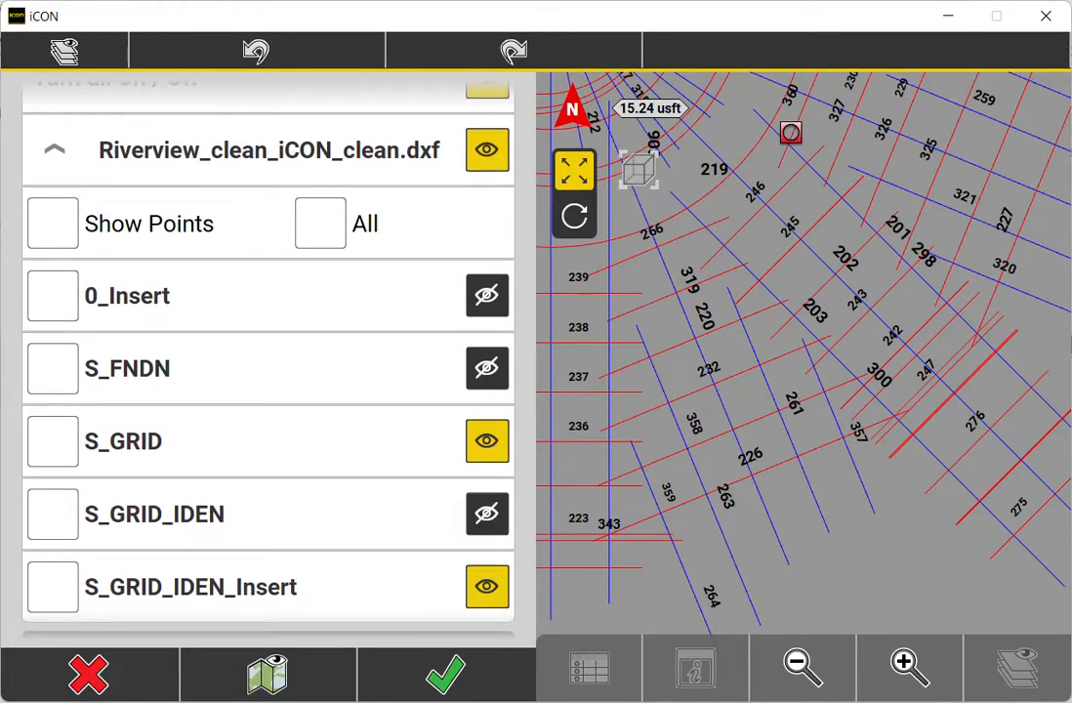
left_click(803, 664)
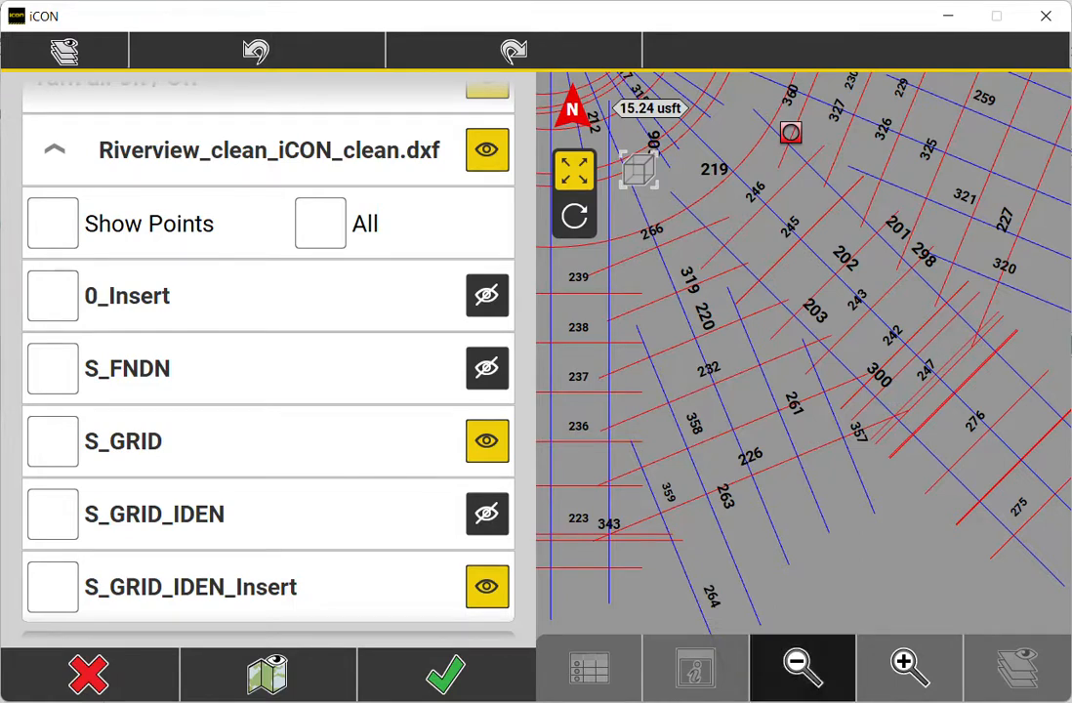
Step: Hide the S_GRID_IDEN_Insert layer and check the S_GRID layer by switching it off and on again
left_click(803, 667)
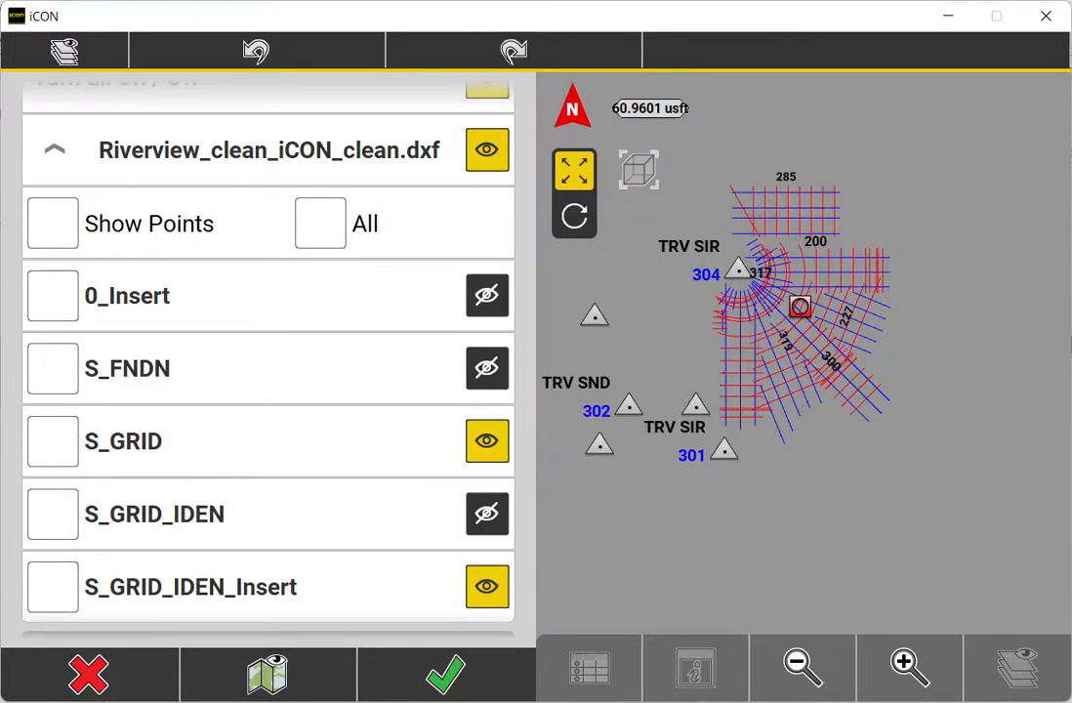
left_click(487, 586)
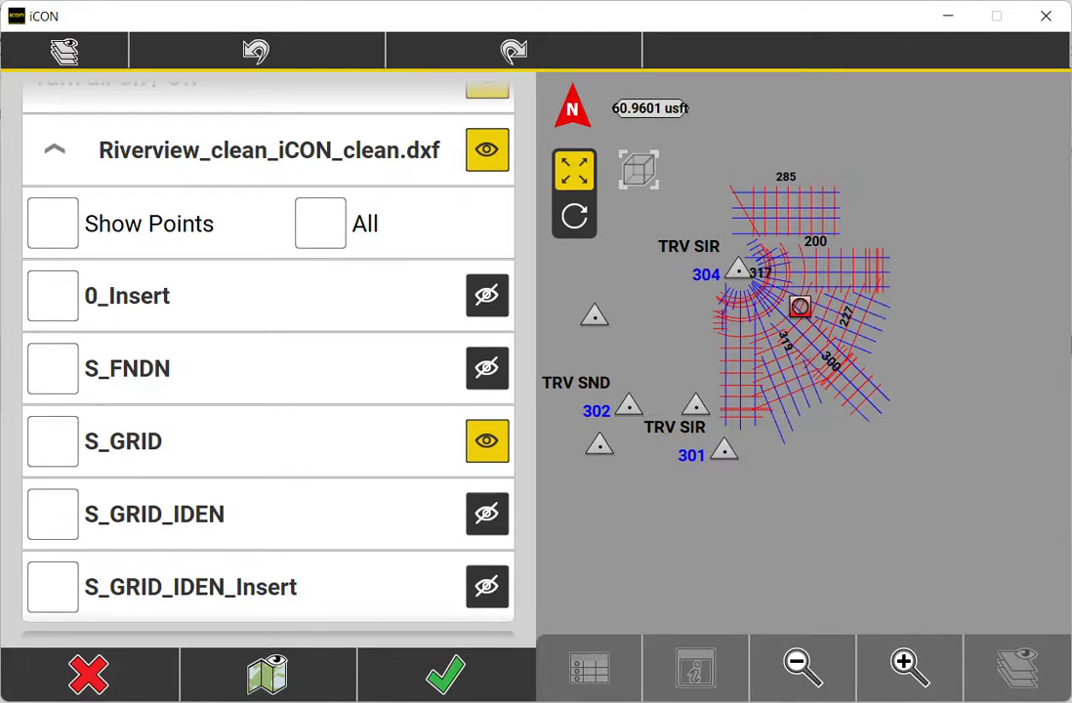
left_click(486, 440)
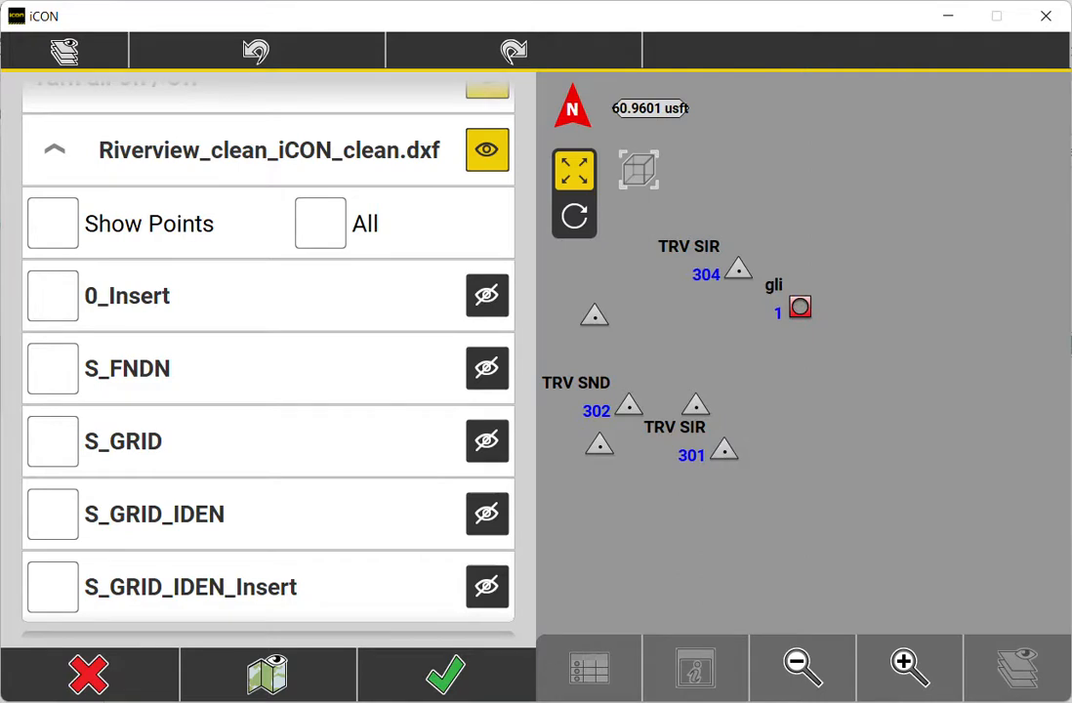
left_click(486, 440)
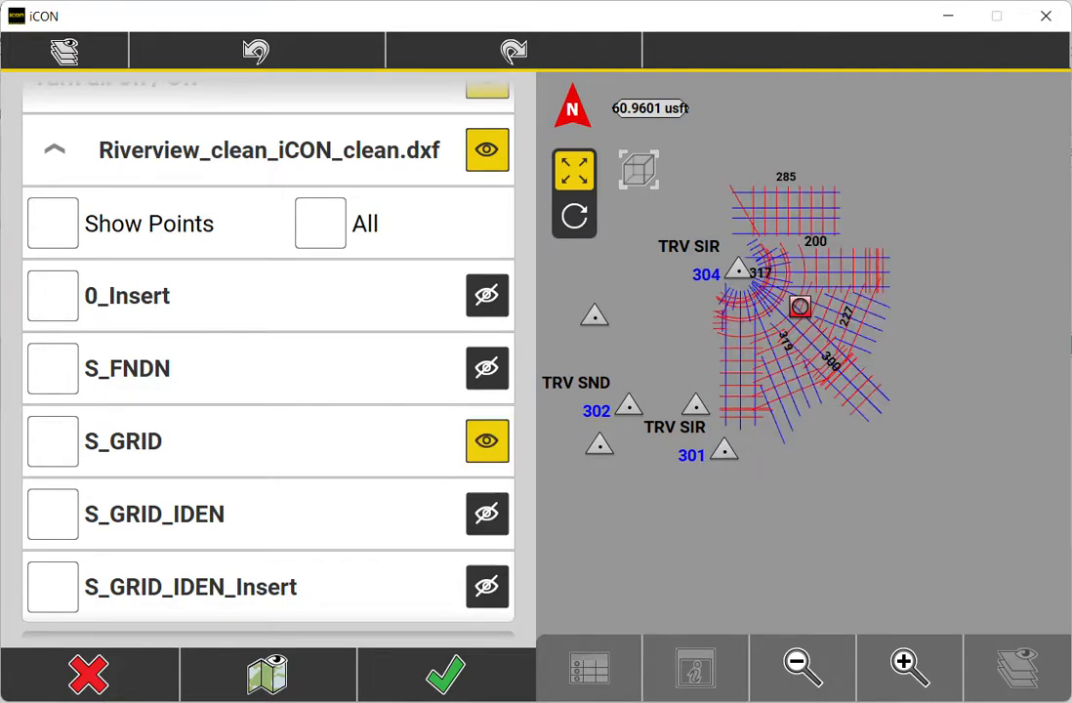
Step: Hide the 1049_EX-02_bldg...trol_points.txt control points and apply the layer visibility settings
scroll(268, 361, "up", 3)
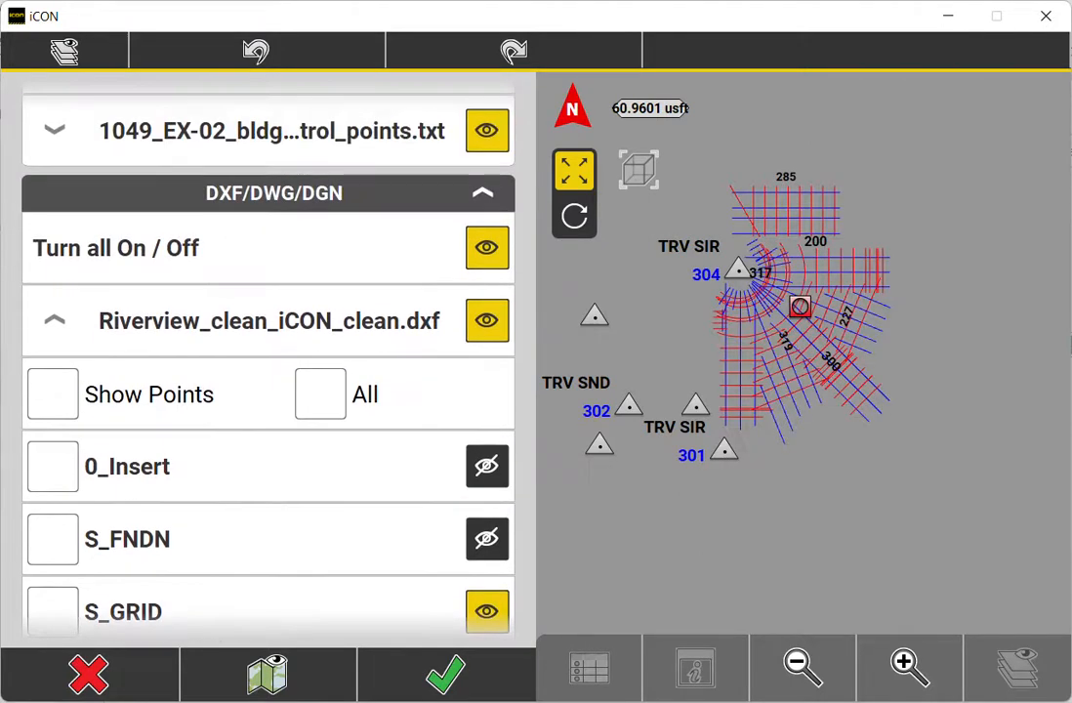
scroll(268, 362, "up", 1)
left_click(487, 199)
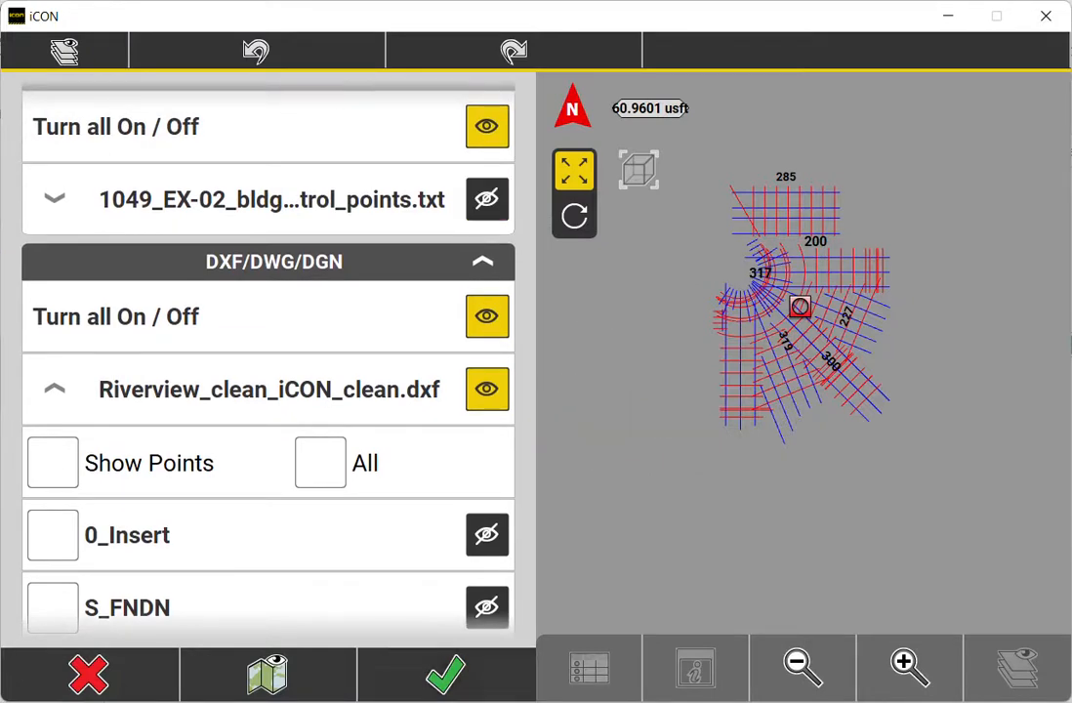
left_click(445, 674)
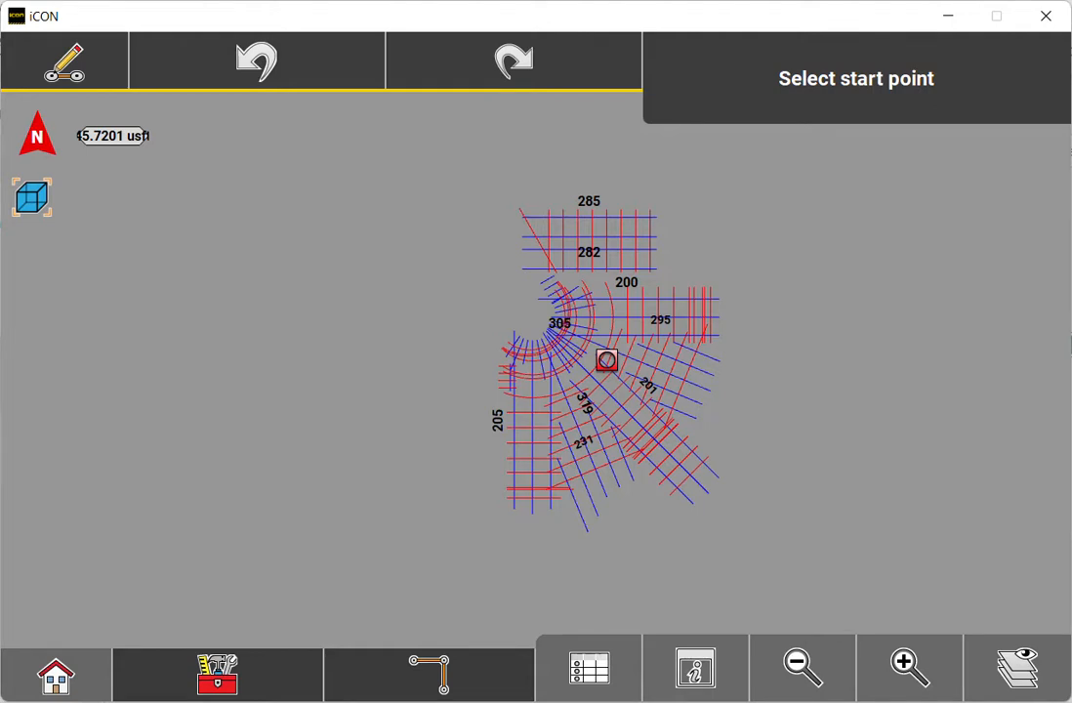
Step: Switch to creating gli points from lines, arcs or circles, with intersection points on and arc and circle points off
left_click(430, 673)
left_click(571, 464)
left_click(216, 674)
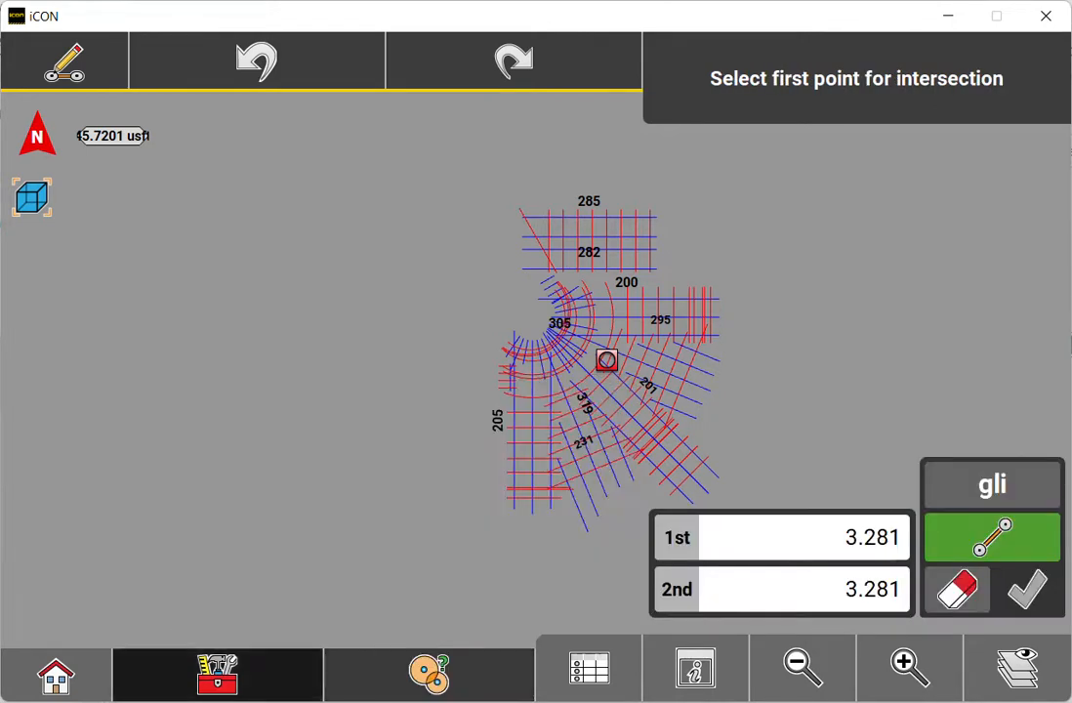
left_click(296, 450)
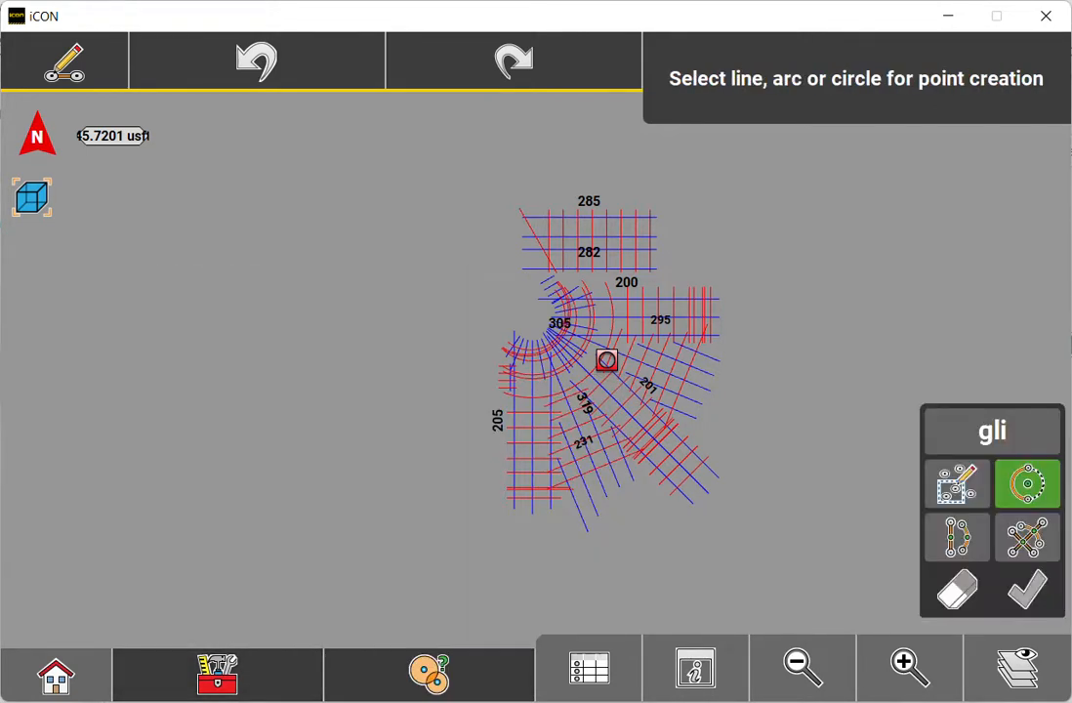
left_click(1027, 537)
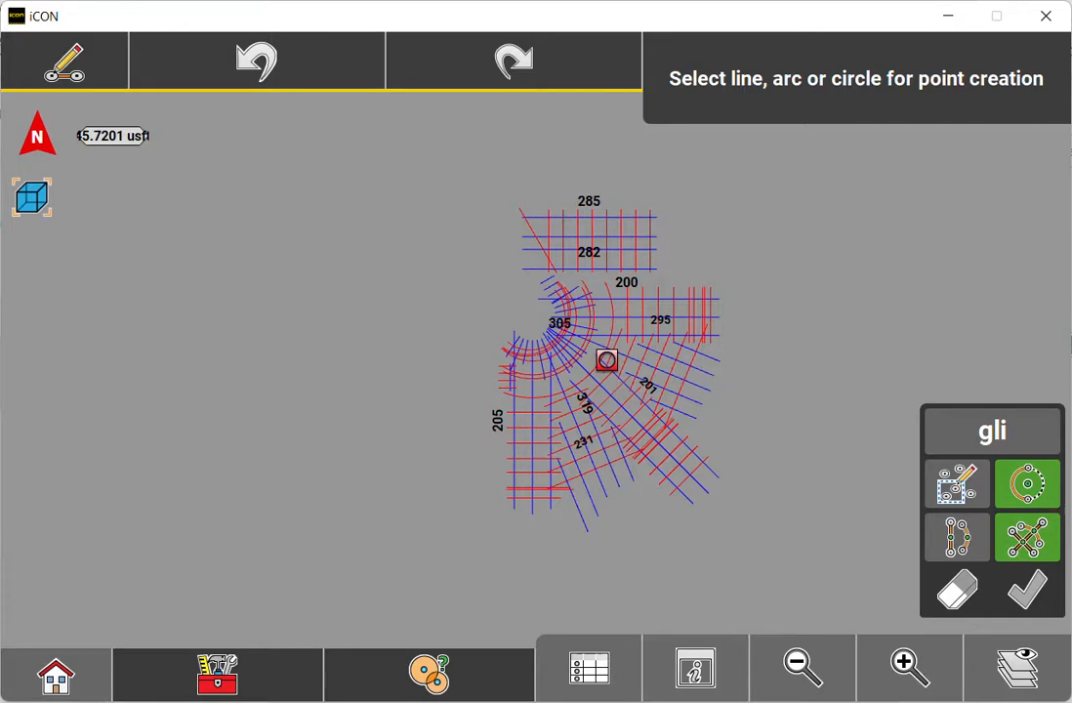
left_click(1026, 483)
Step: Select the separate northern grid block by area and store gli points at its grid line intersections
left_click(957, 483)
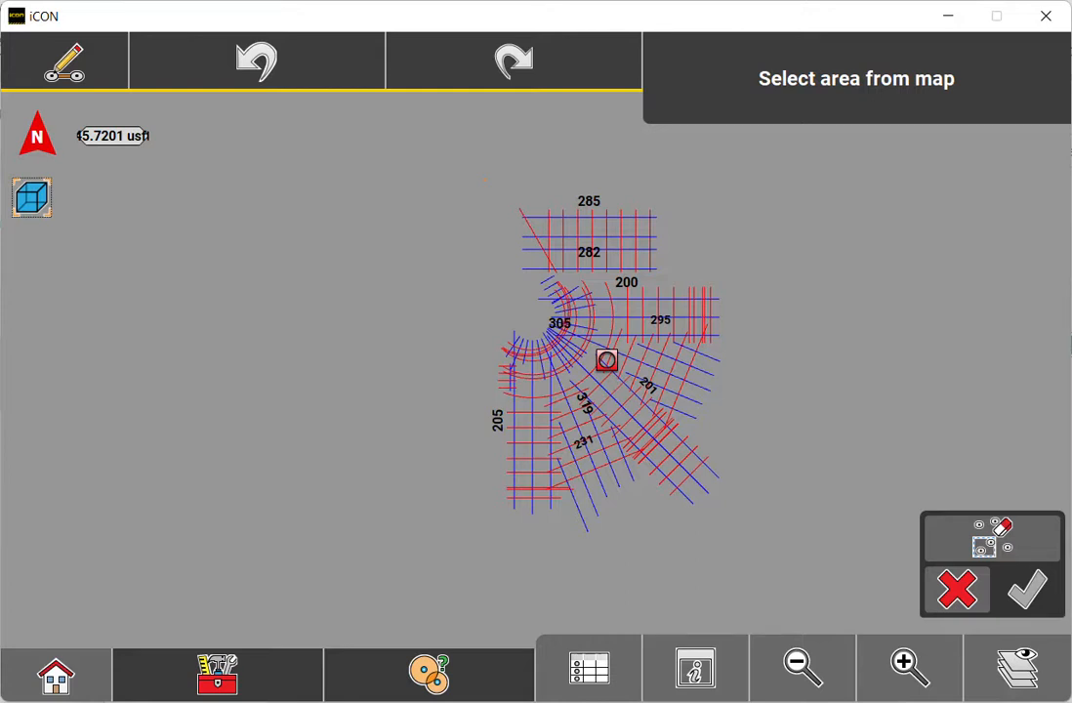
left_click(668, 273)
left_click(1026, 589)
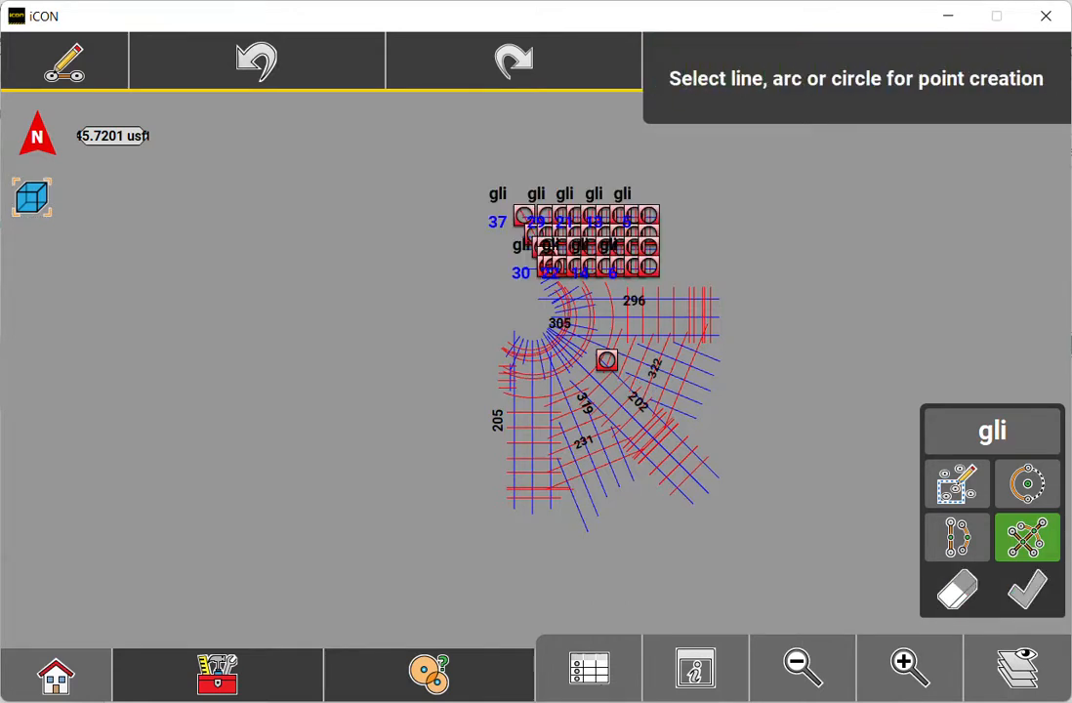
Step: Select the horizontal east wing grid by area and store gli points at the intersections of the selected lines
left_click(957, 588)
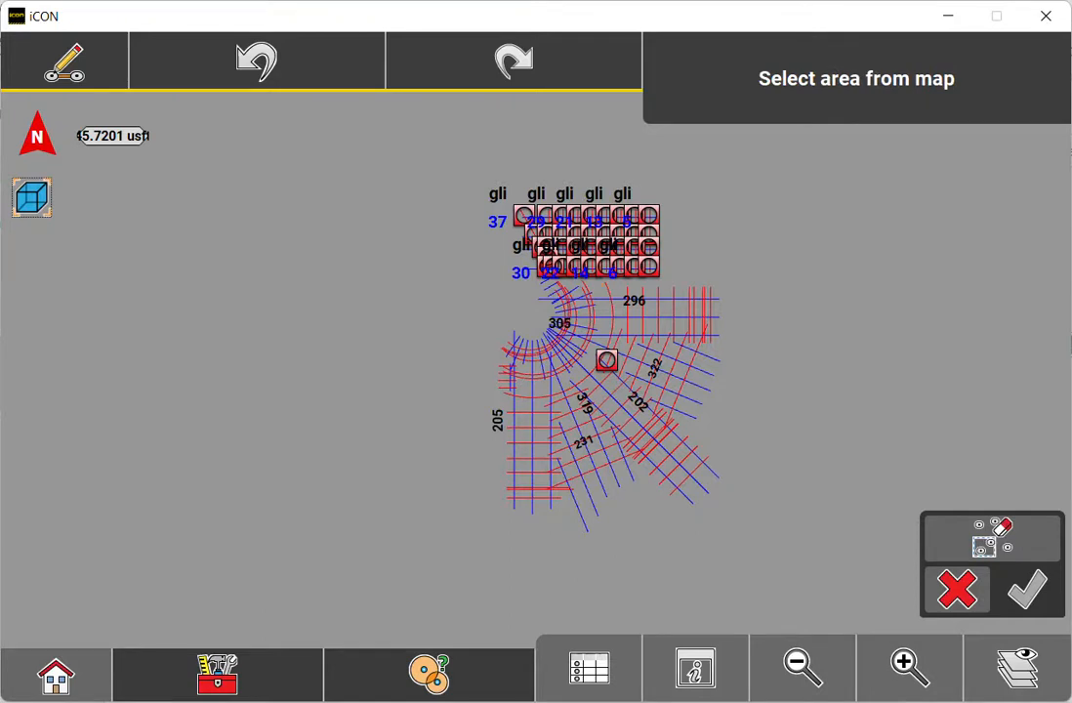
left_click_drag(602, 284, 739, 342)
left_click(1027, 589)
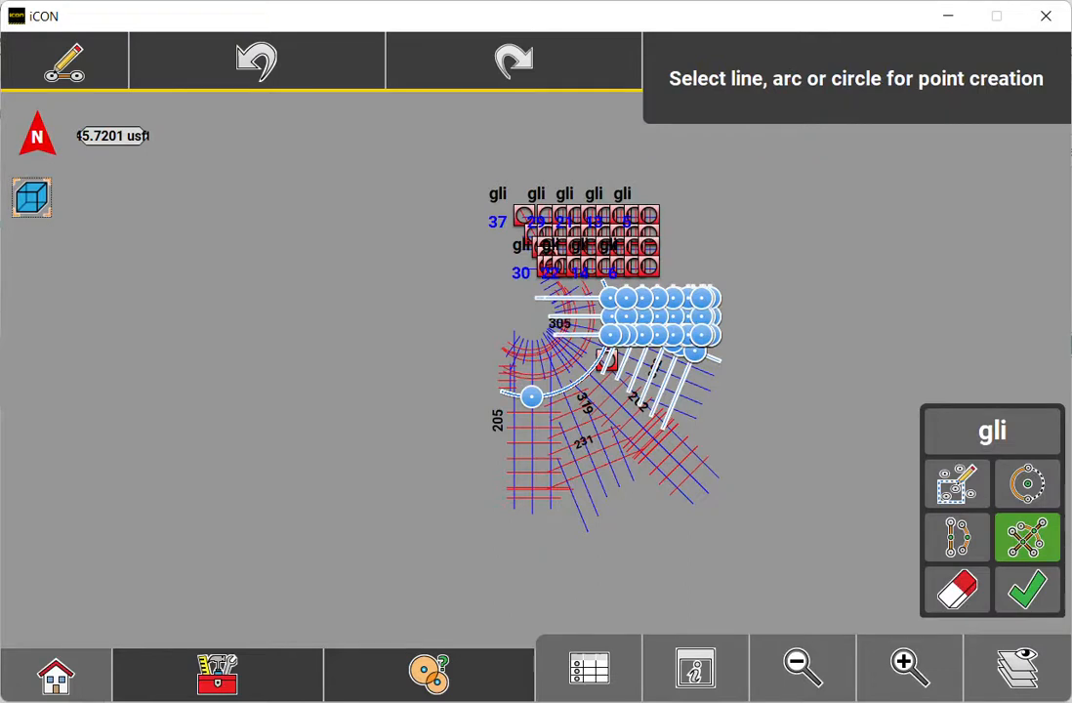
left_click(1027, 589)
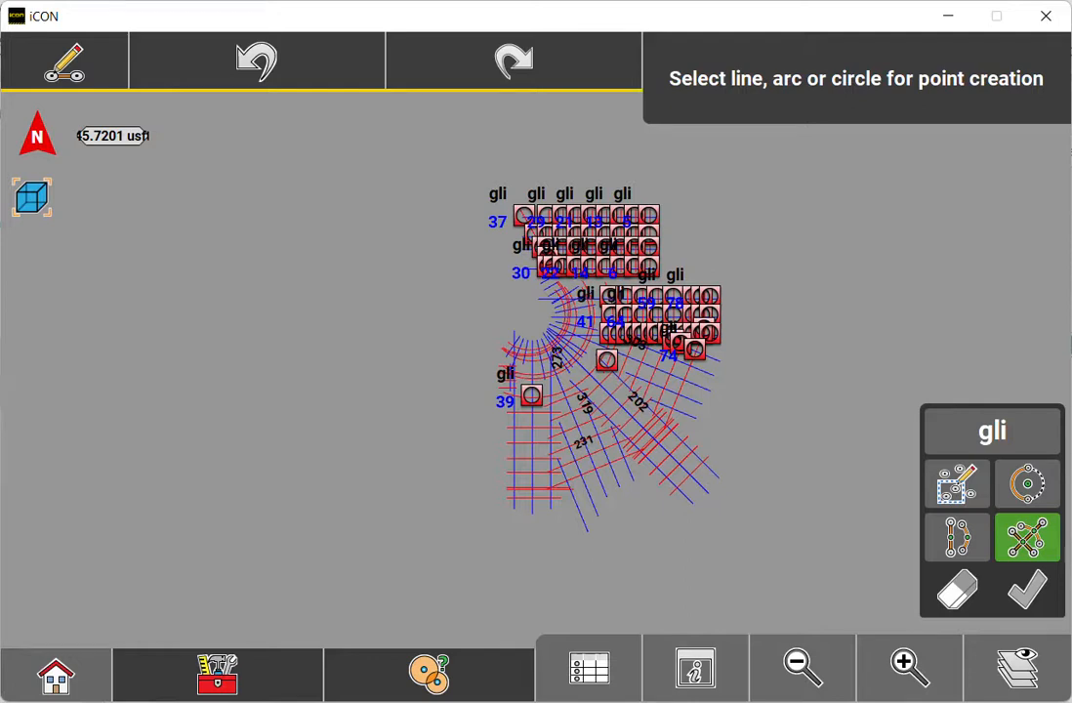
Step: Select the vertical south wing grid by area and store gli points at the intersections of the selected lines
left_click(957, 589)
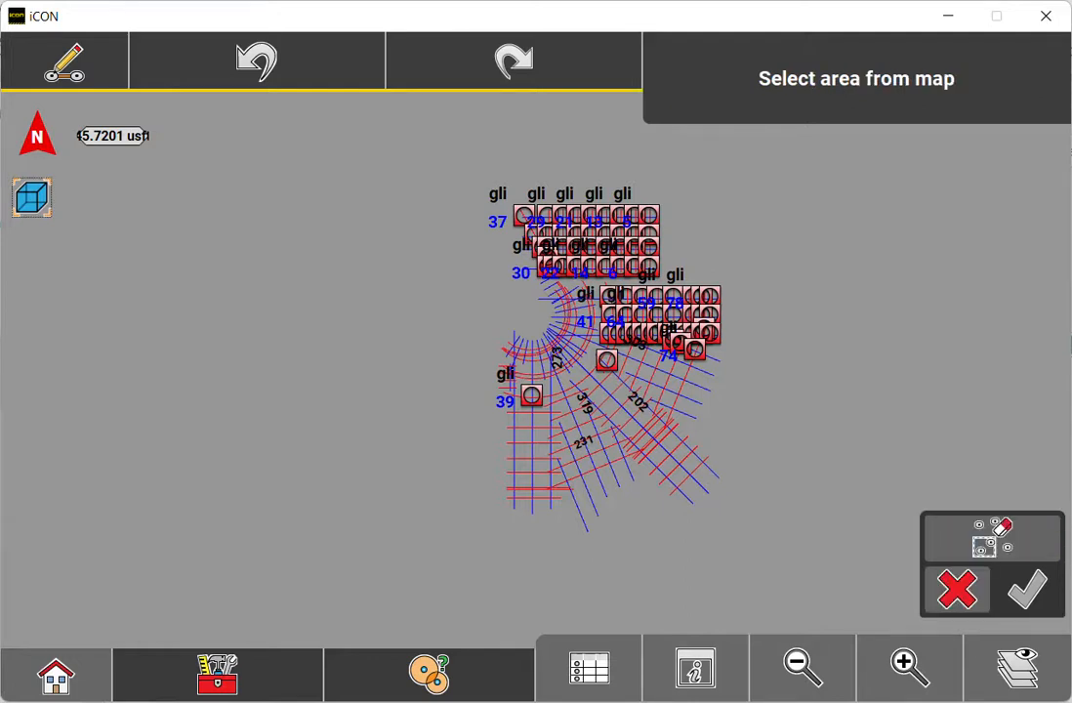
left_click_drag(493, 366, 569, 526)
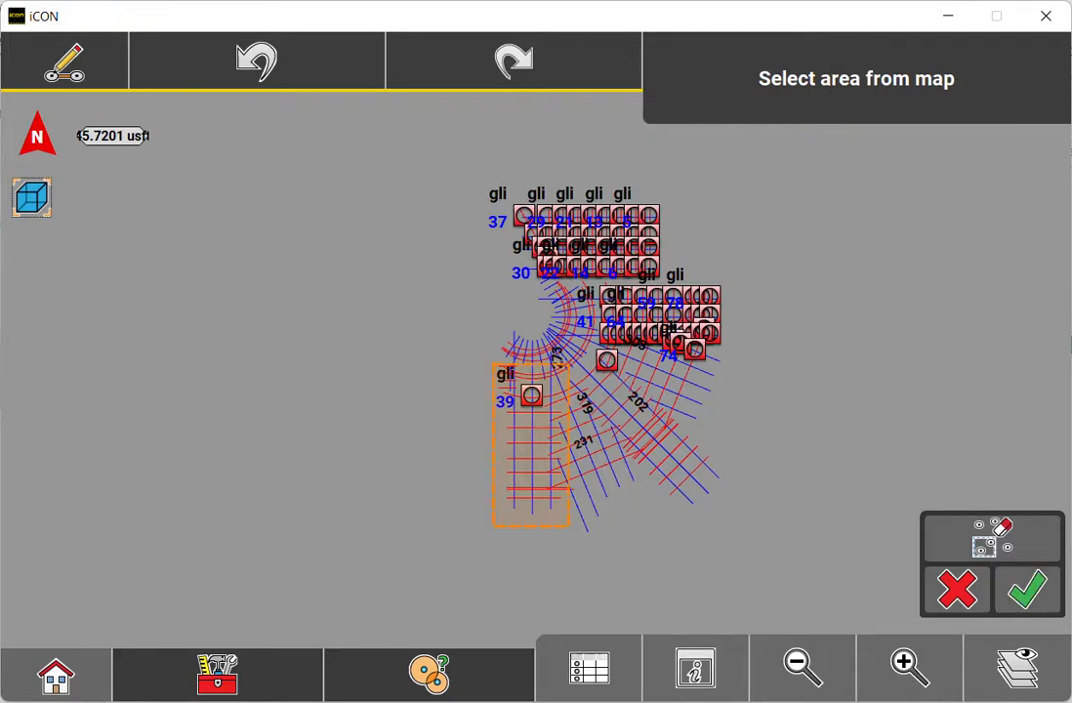
left_click(1028, 589)
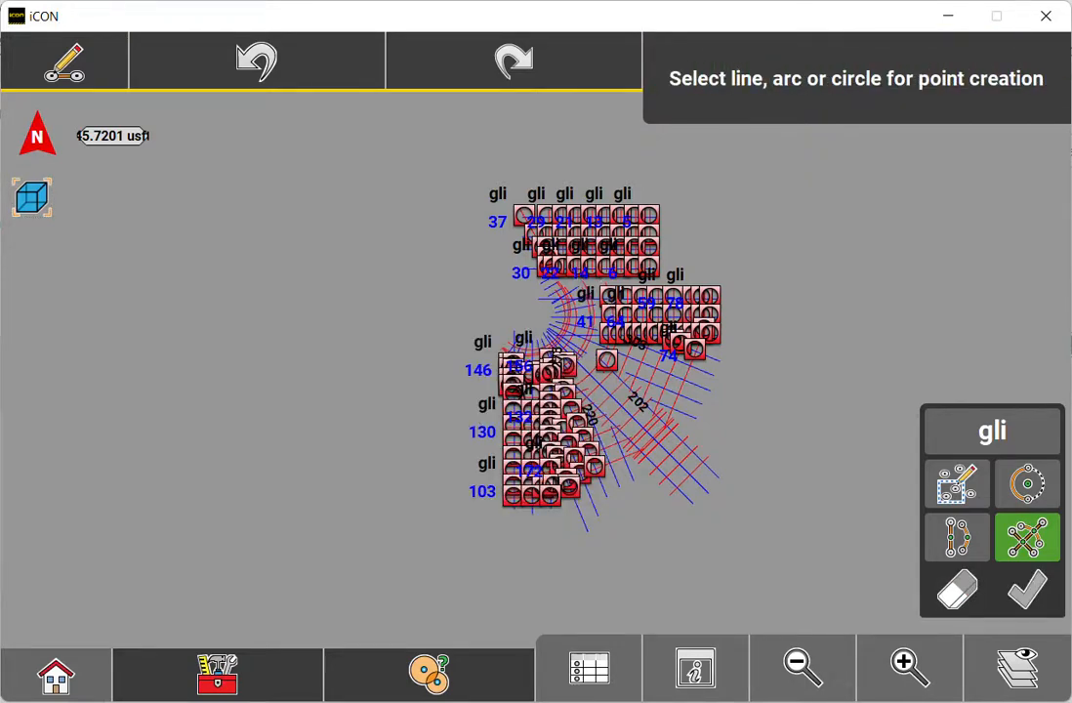
Step: Select the inner part of the diagonal southeast wing by area and store gli points at its grid line intersections
scroll(591, 349, "up", 5)
left_click(956, 483)
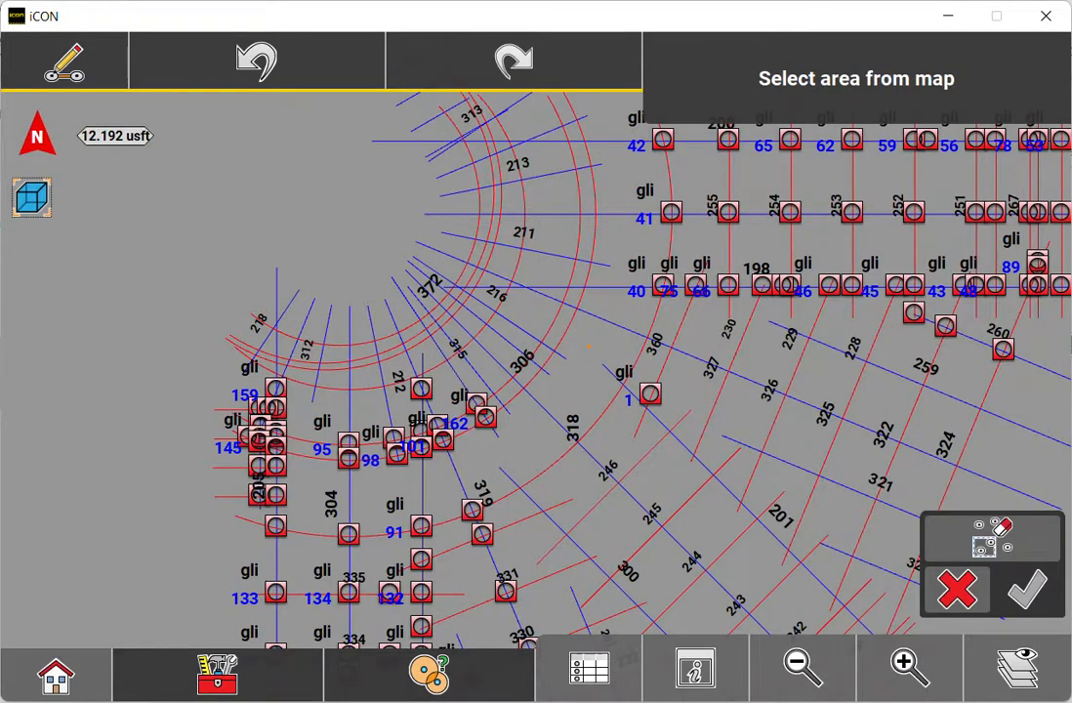
left_click_drag(588, 347, 747, 624)
left_click(1026, 590)
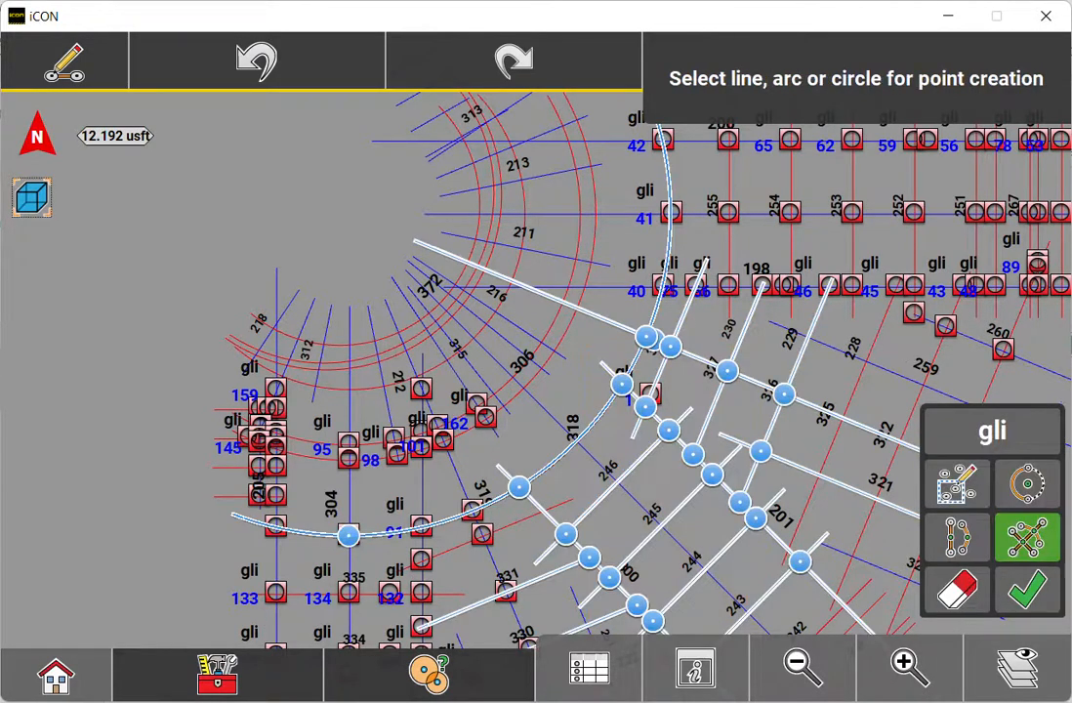
left_click(1026, 590)
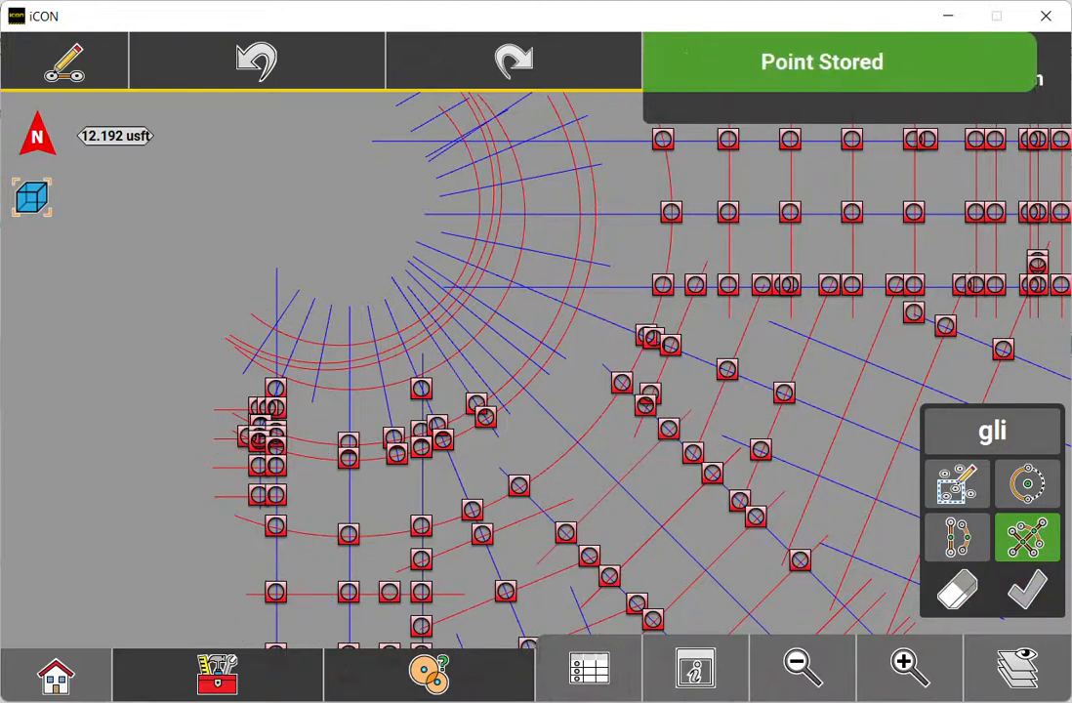
left_click_drag(605, 440, 483, 291)
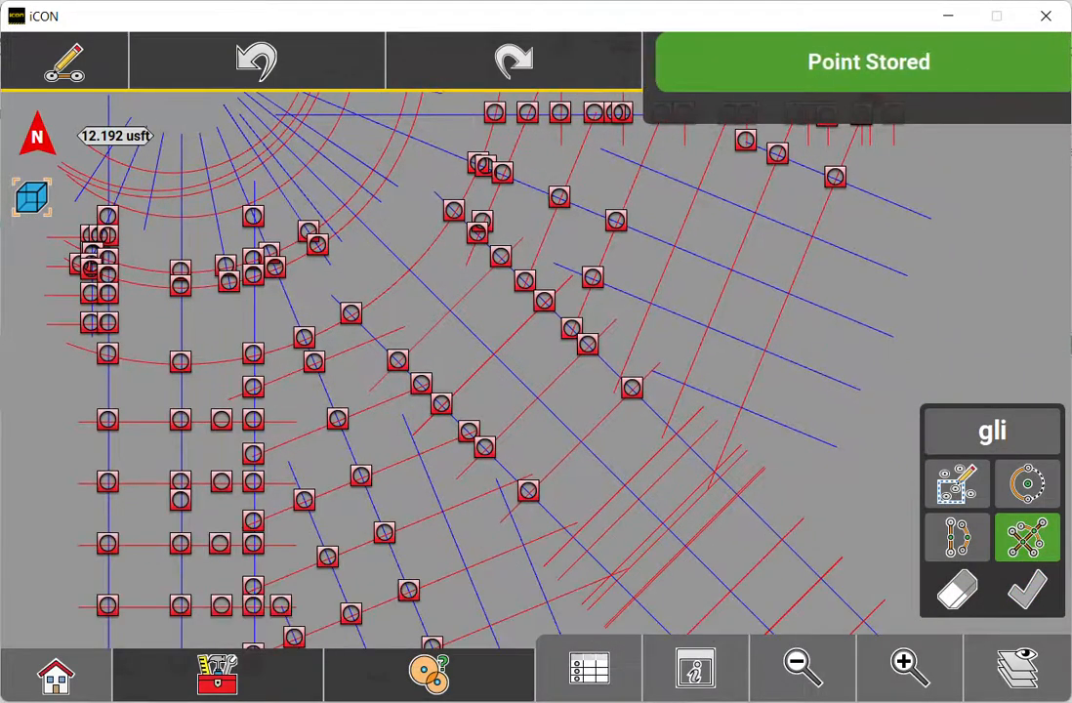